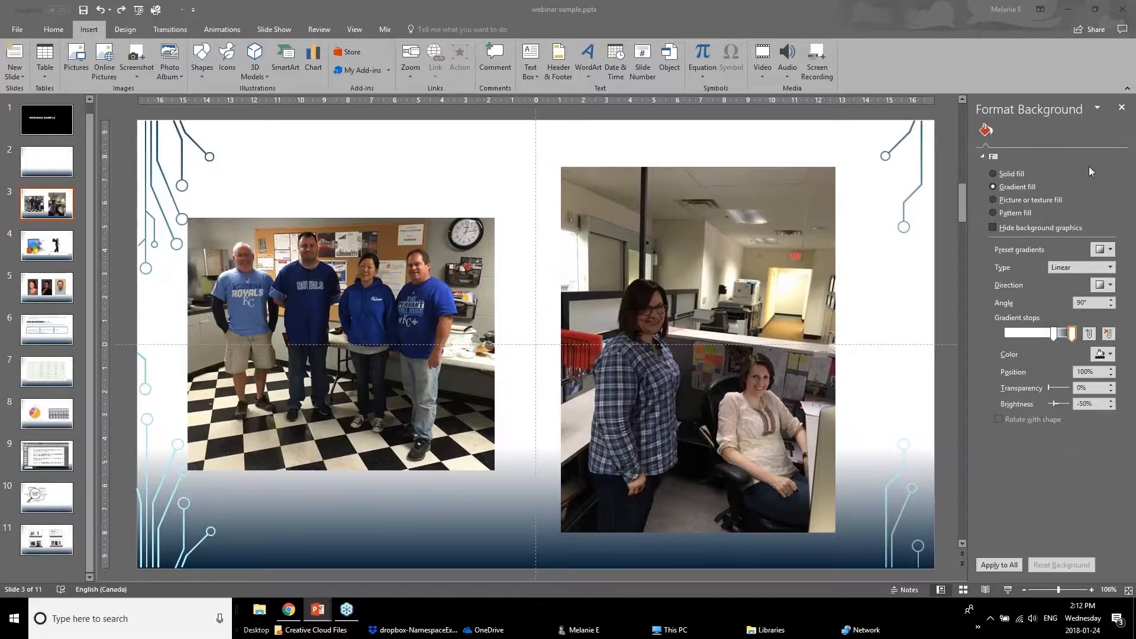
# Close the background pane and brighten the left photo with the Brightness +40%, Contrast 0% correction.
pyautogui.click(1128, 112)
pyautogui.click(1127, 113)
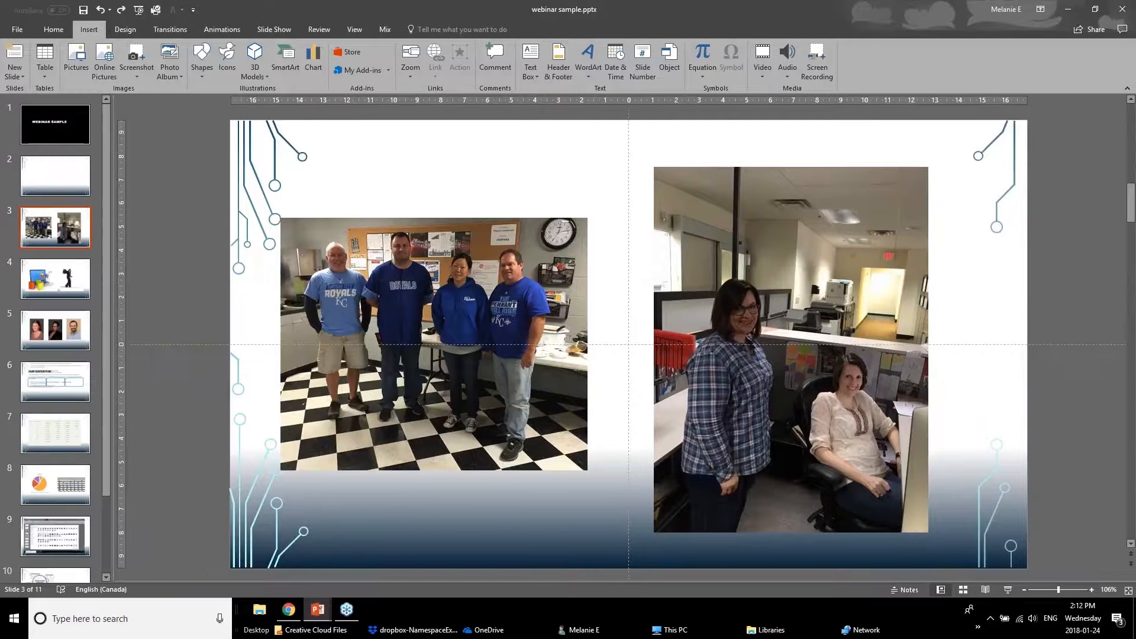
pyautogui.click(449, 310)
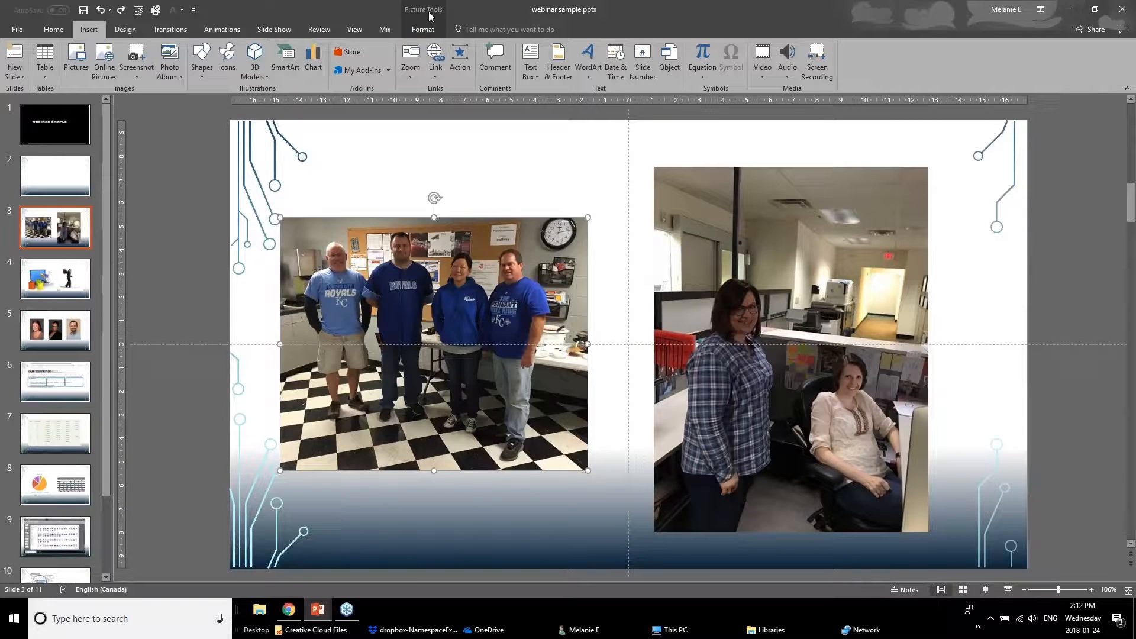
pyautogui.click(426, 10)
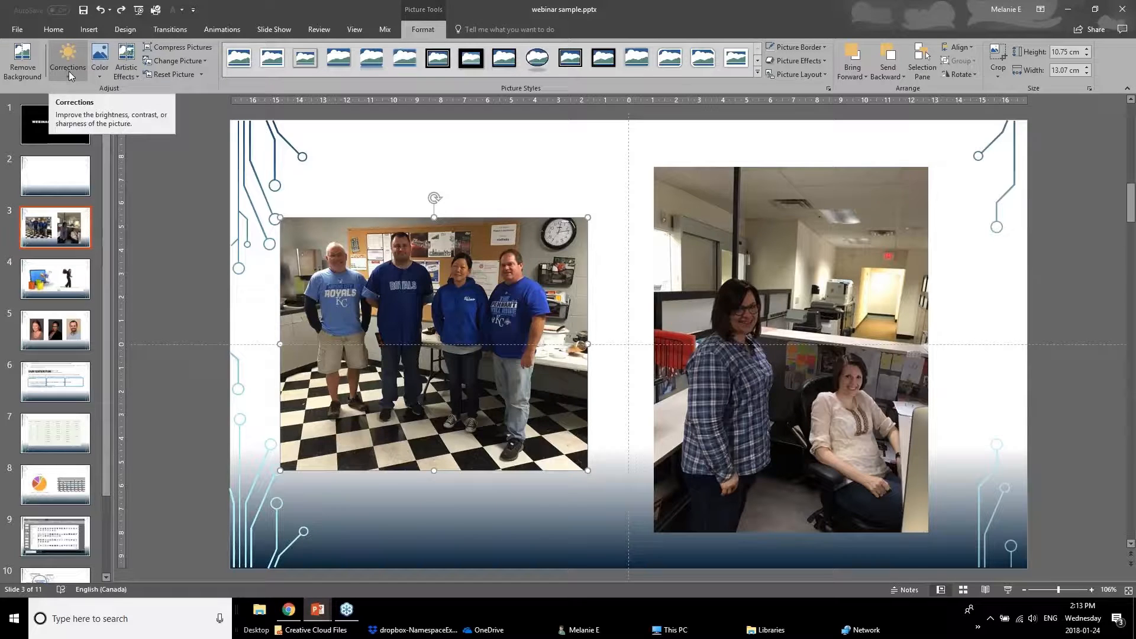
pyautogui.click(69, 70)
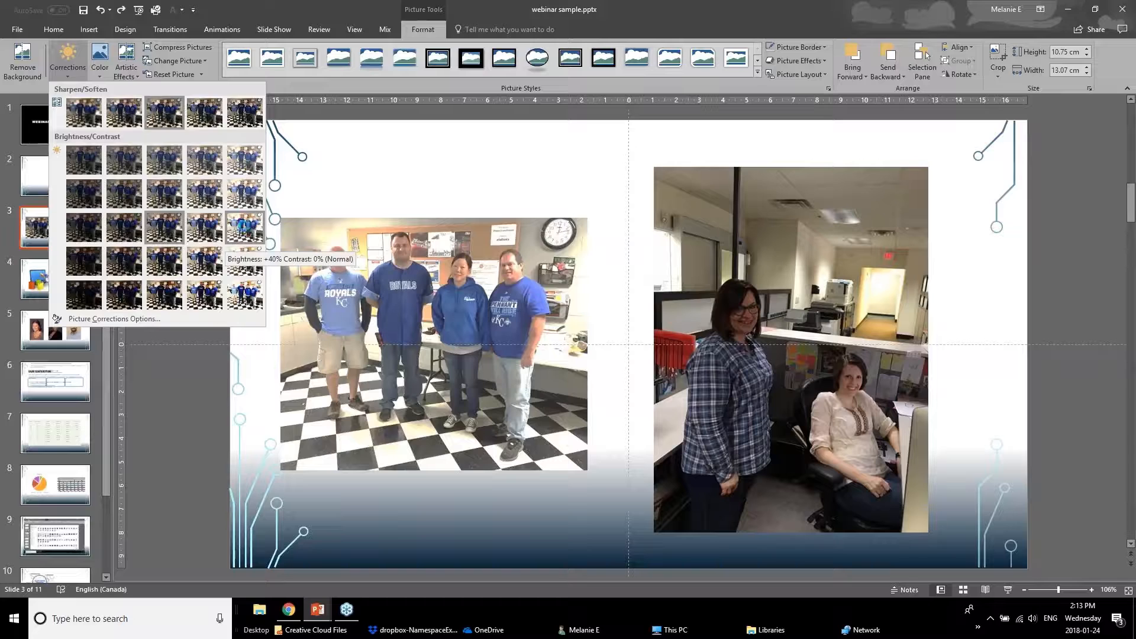
pyautogui.click(245, 228)
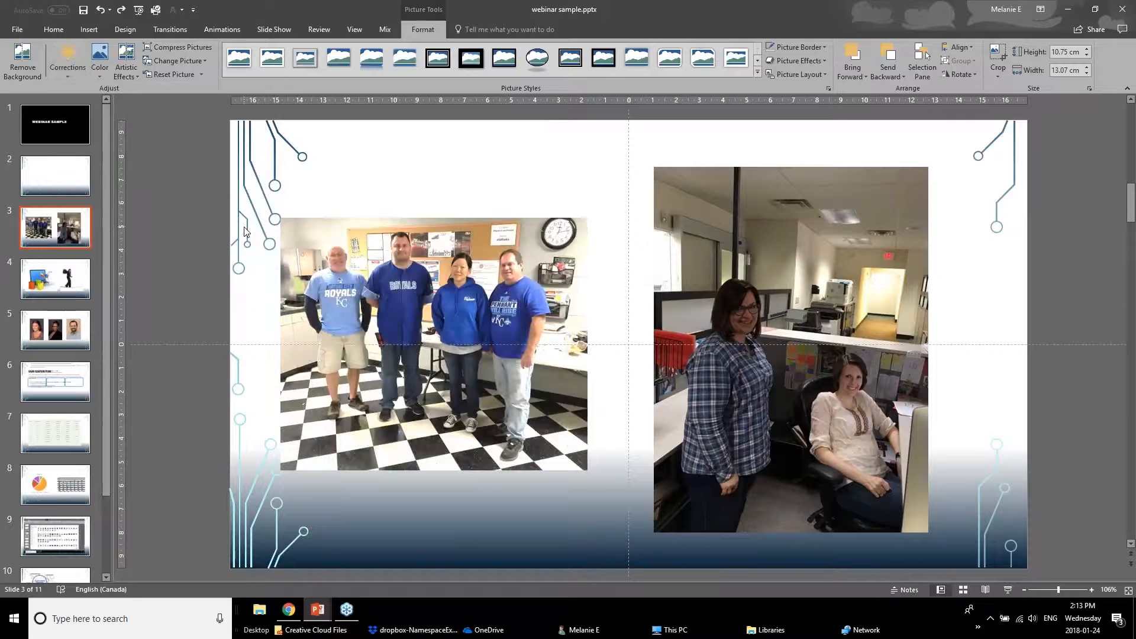
pyautogui.click(214, 393)
pyautogui.click(442, 366)
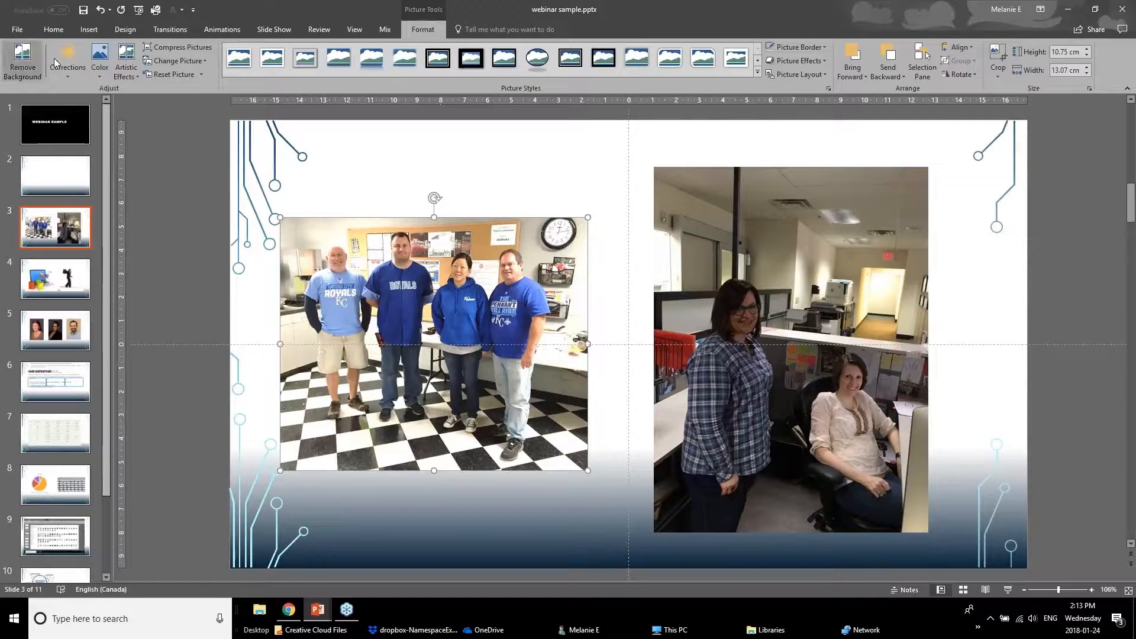
pyautogui.click(98, 64)
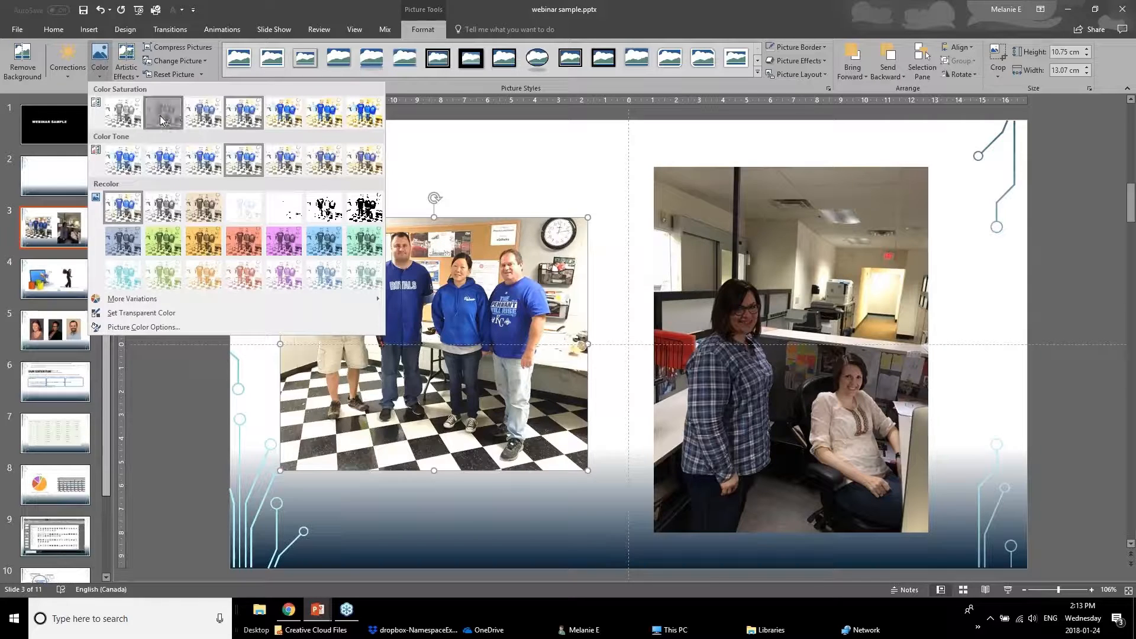
pyautogui.press('Escape')
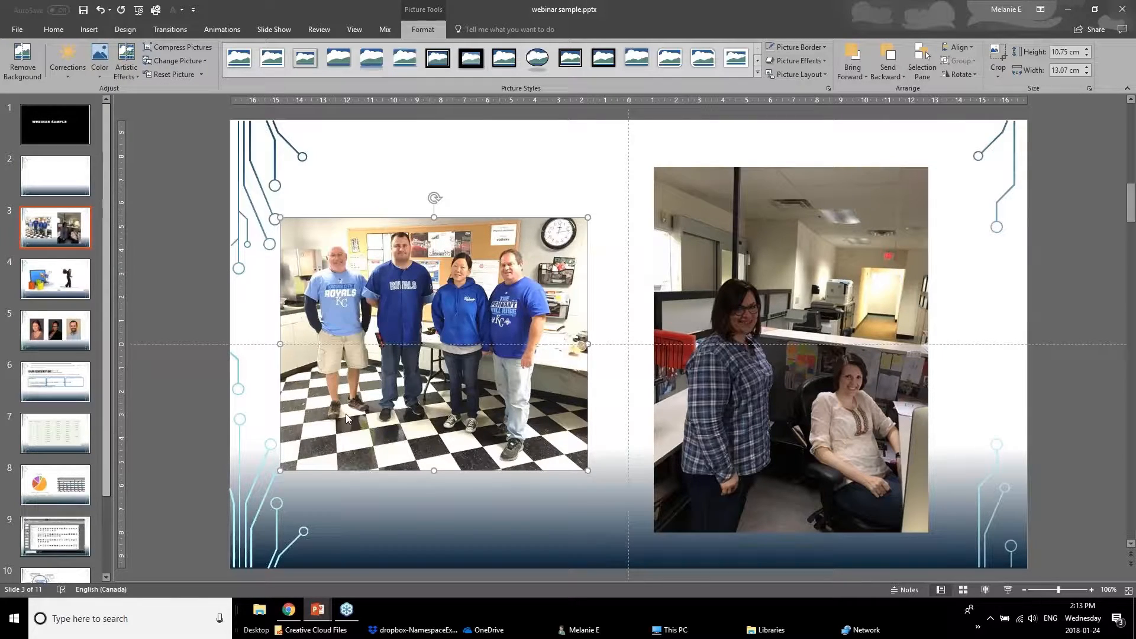
# Brighten the right office photo with a Brightness/Contrast correction preset.
pyautogui.click(192, 419)
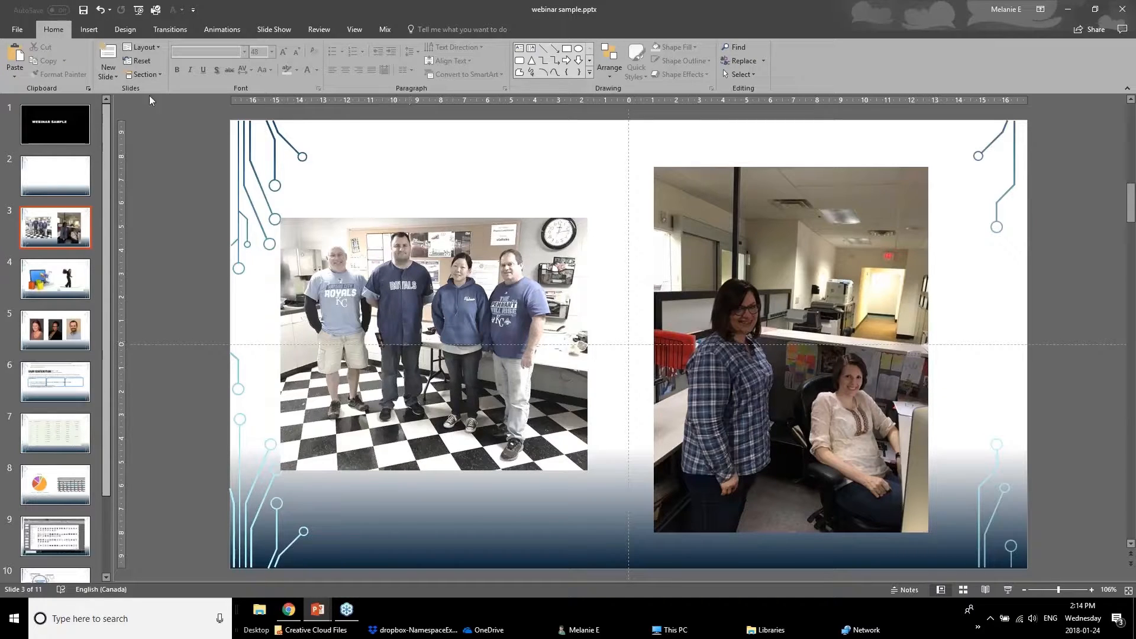
pyautogui.click(801, 336)
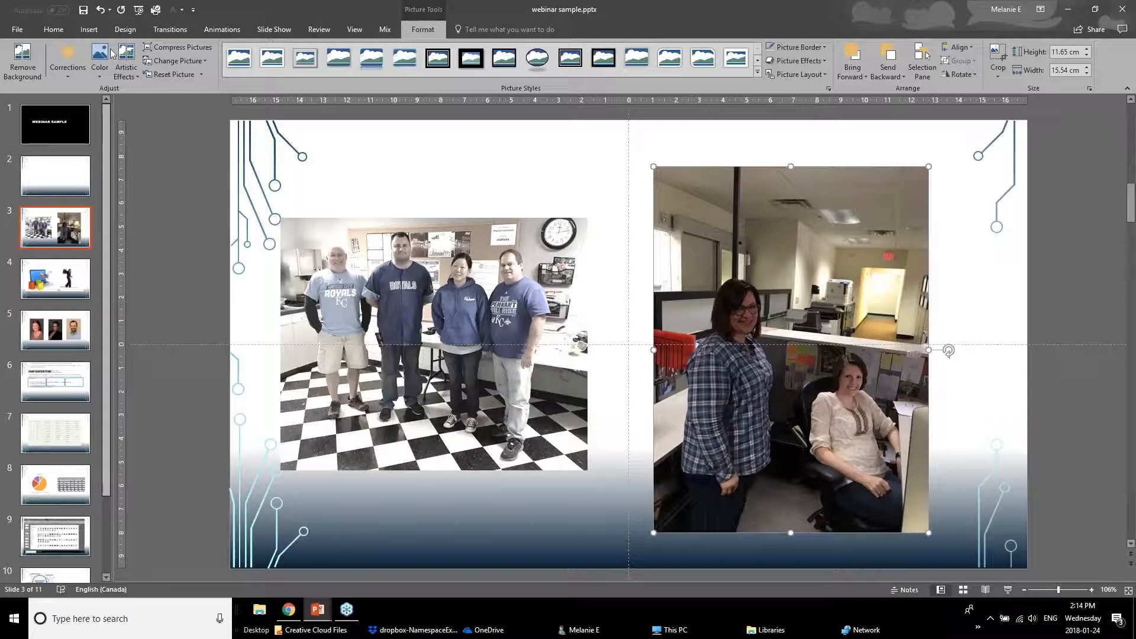
pyautogui.click(53, 74)
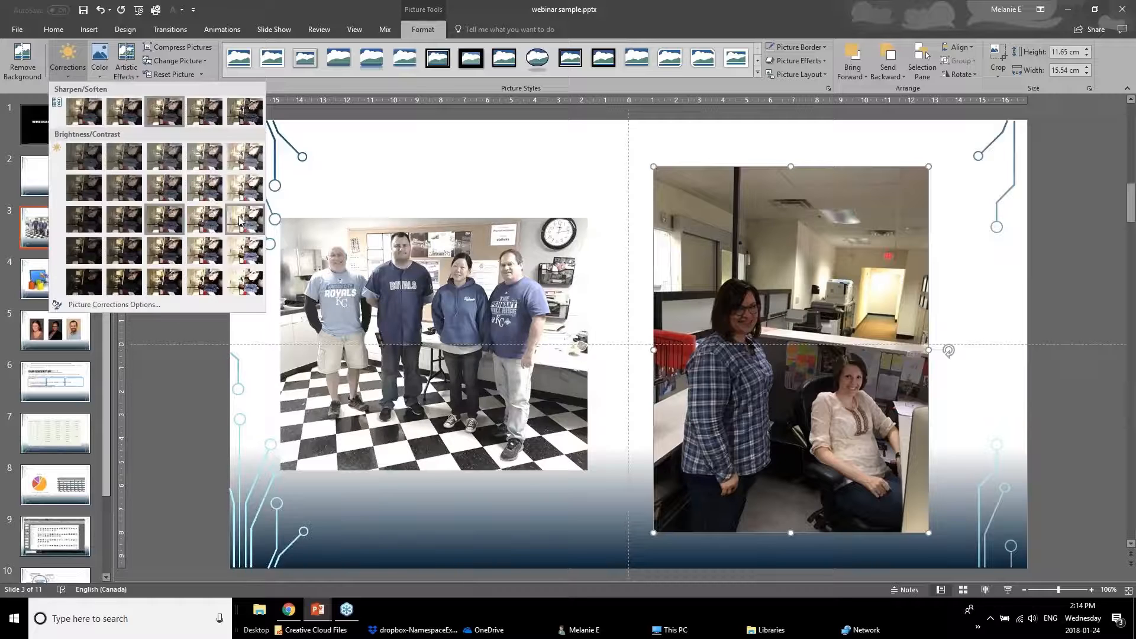
pyautogui.click(197, 217)
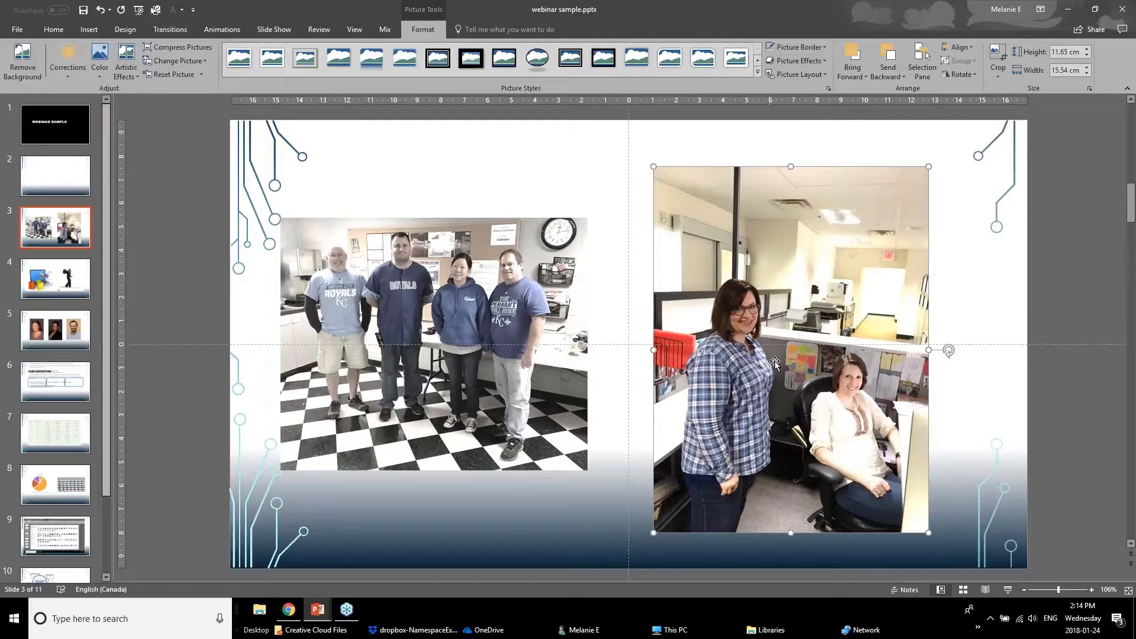
# Crop the right photo, trimming its top, bottom and left edges.
pyautogui.click(1000, 60)
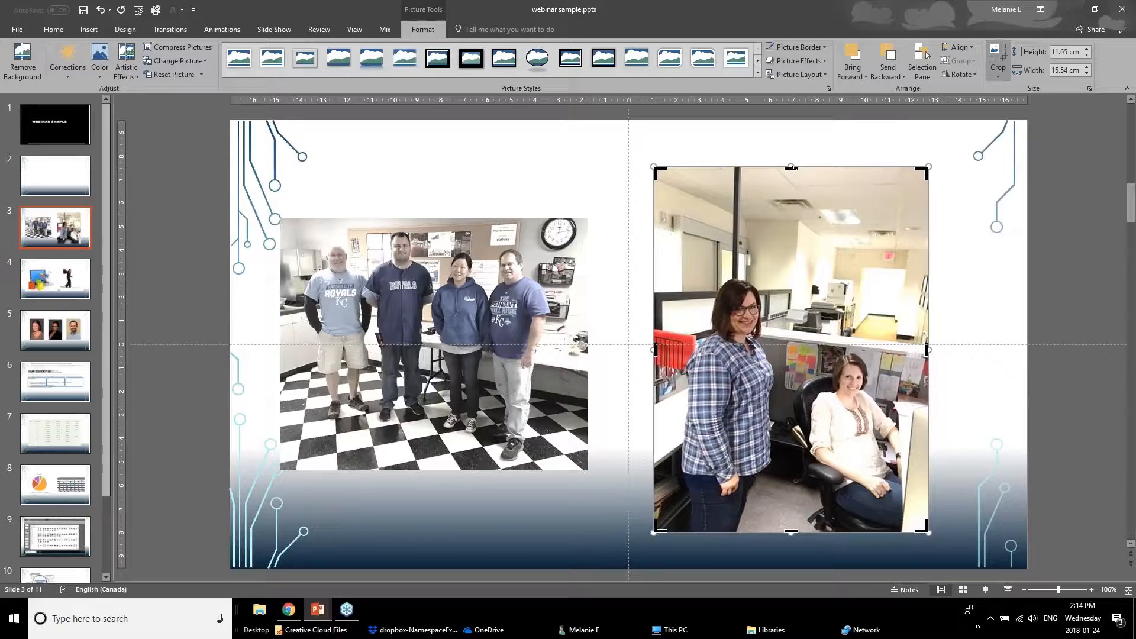
pyautogui.moveTo(791, 168); pyautogui.dragTo(791, 274)
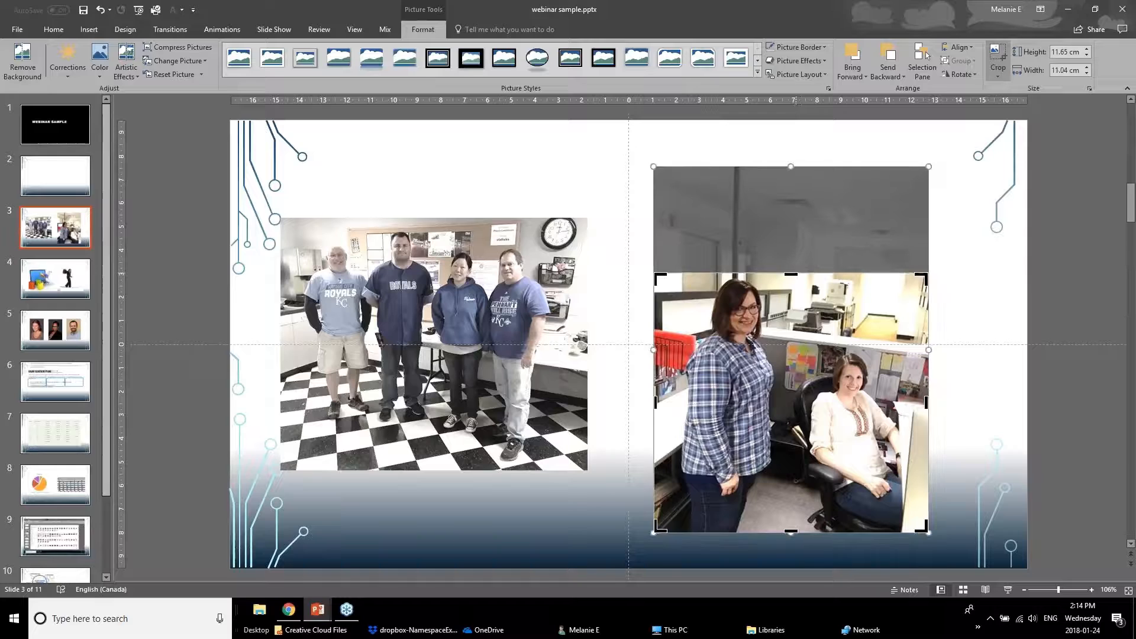
pyautogui.moveTo(792, 532); pyautogui.dragTo(794, 457)
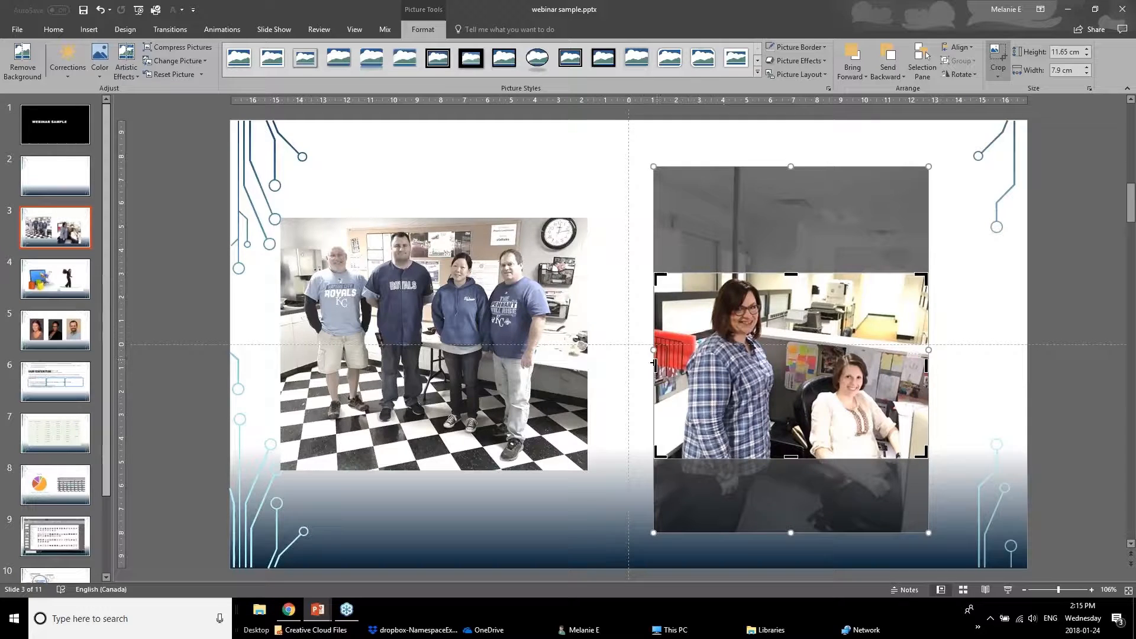
pyautogui.moveTo(654, 355); pyautogui.dragTo(694, 355)
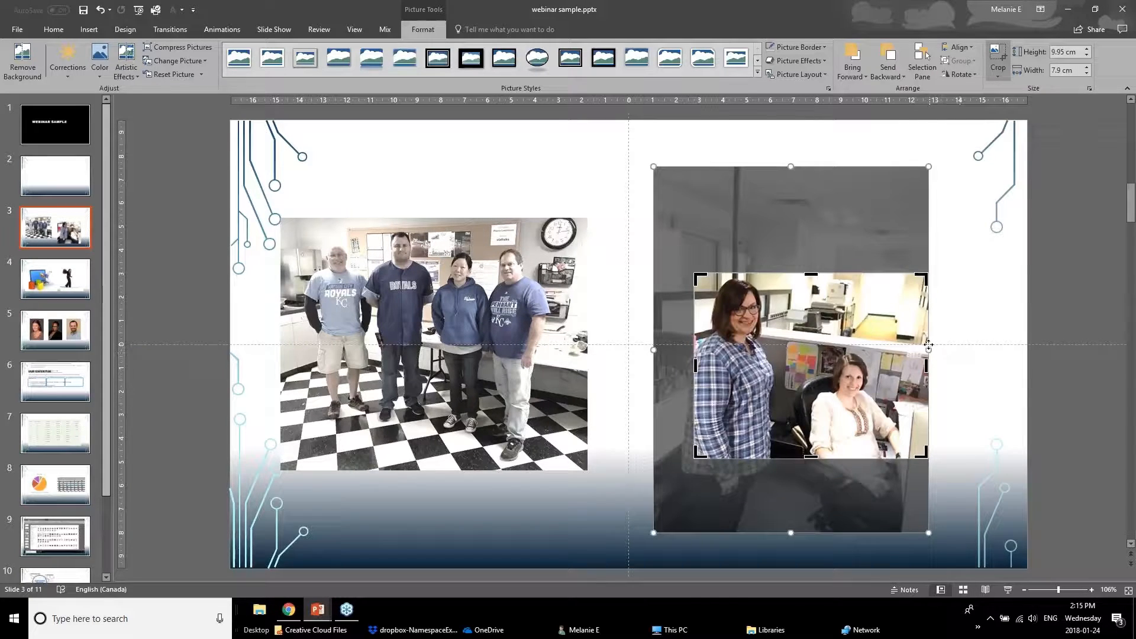
pyautogui.moveTo(928, 351)
pyautogui.mouseDown()
pyautogui.moveTo(919, 361)
pyautogui.moveTo(938, 364)
pyautogui.mouseUp()
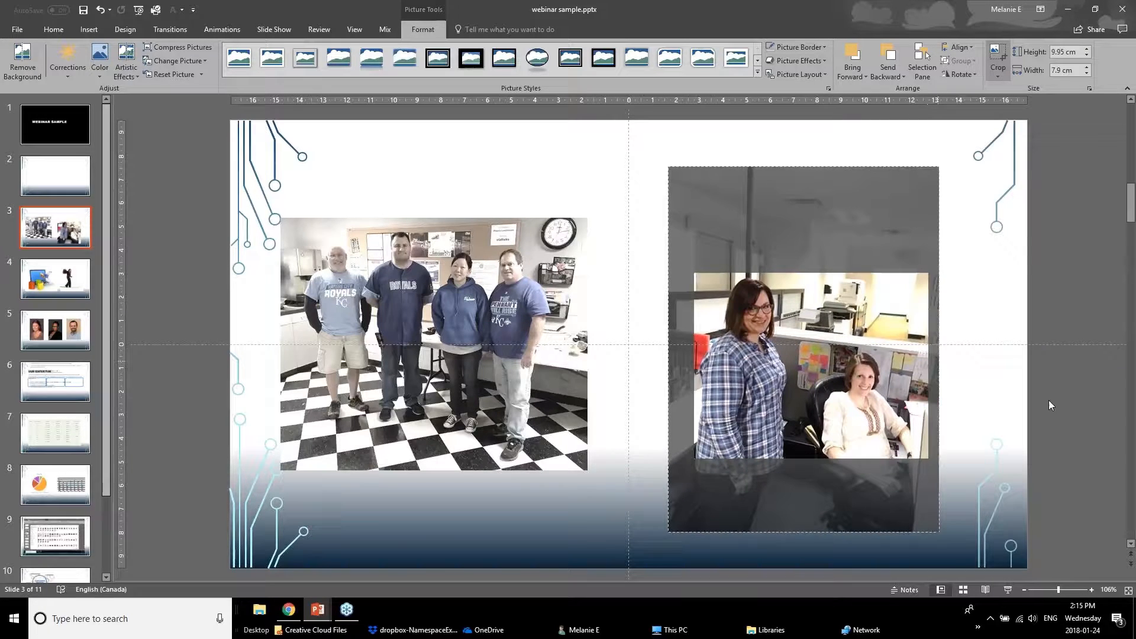
pyautogui.click(971, 425)
# Move and enlarge the cropped right photo so it sits level with the left photo.
pyautogui.click(876, 411)
pyautogui.moveTo(876, 411); pyautogui.dragTo(842, 340)
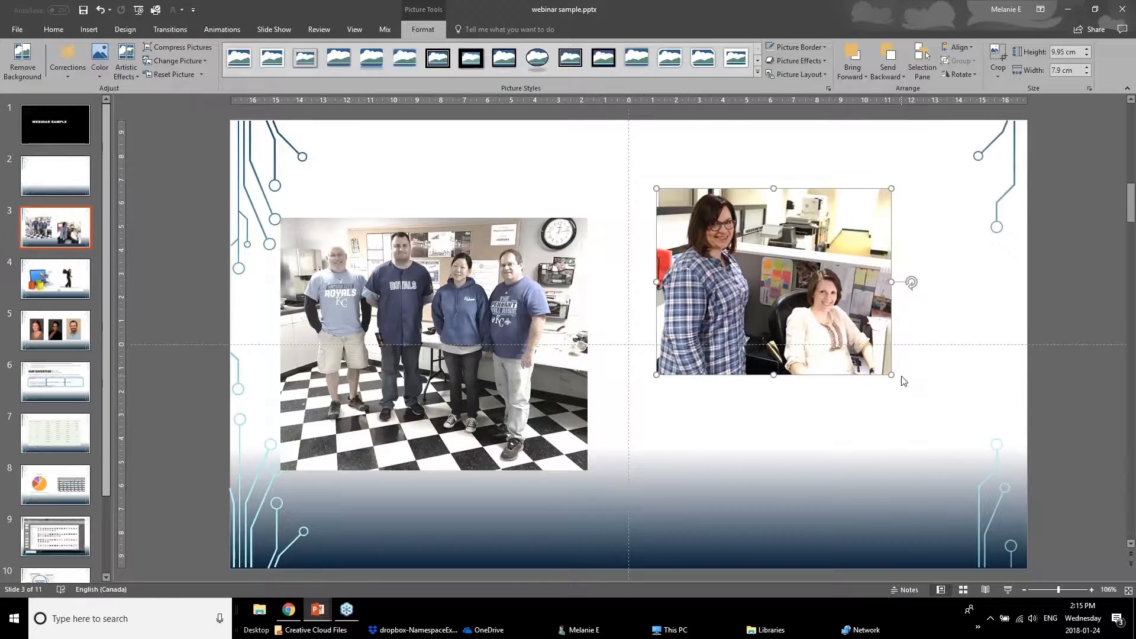
pyautogui.moveTo(903, 377); pyautogui.dragTo(926, 401)
pyautogui.moveTo(856, 353); pyautogui.dragTo(874, 396)
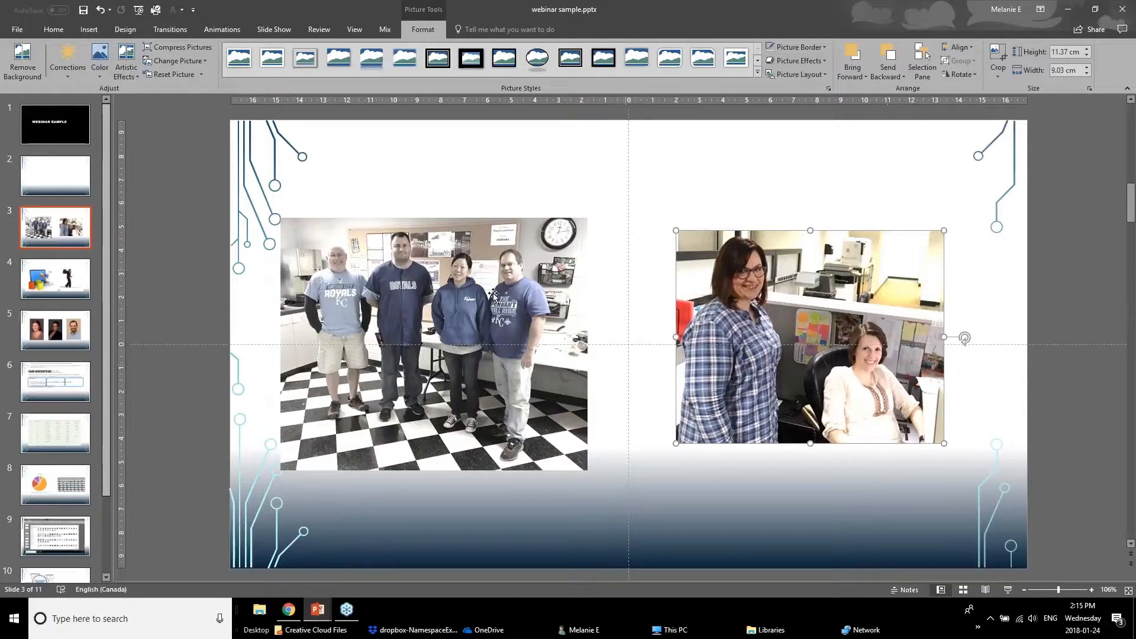
# Crop the bottom of the left group photo to remove the floor, then move it down slightly.
pyautogui.click(432, 293)
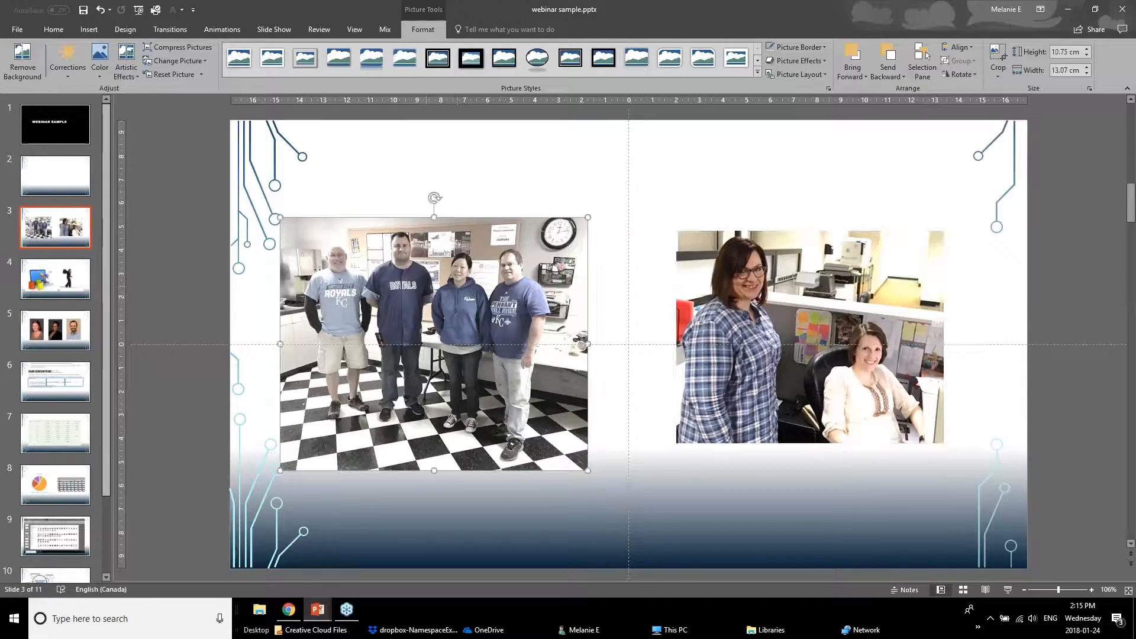
pyautogui.click(997, 56)
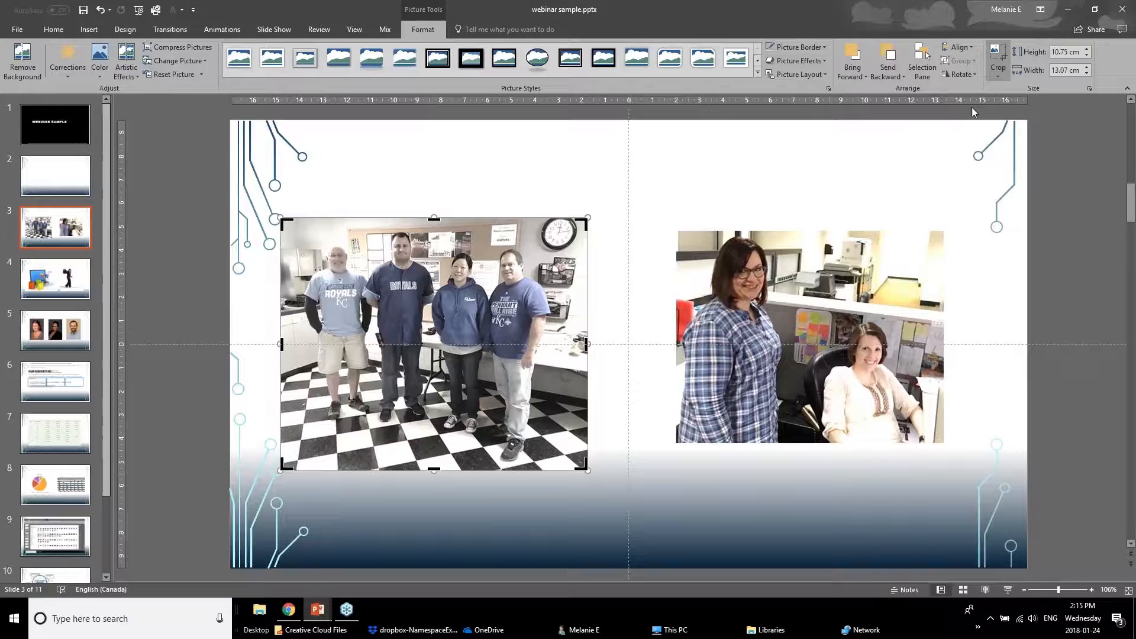
pyautogui.moveTo(434, 469); pyautogui.dragTo(449, 342)
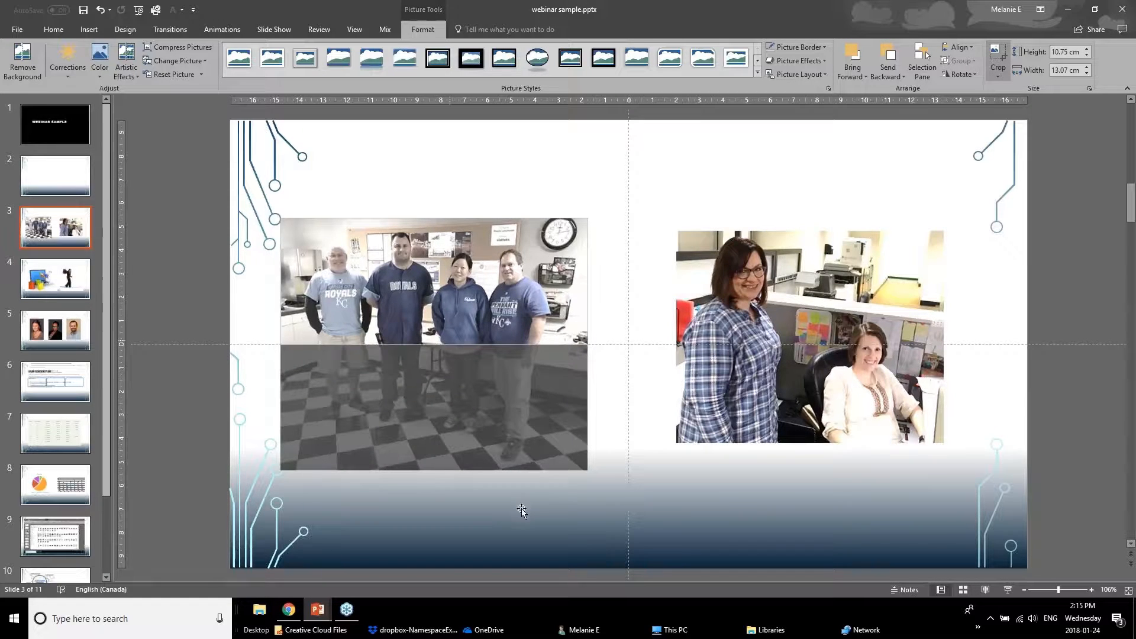
pyautogui.click(172, 447)
pyautogui.moveTo(424, 279); pyautogui.dragTo(429, 318)
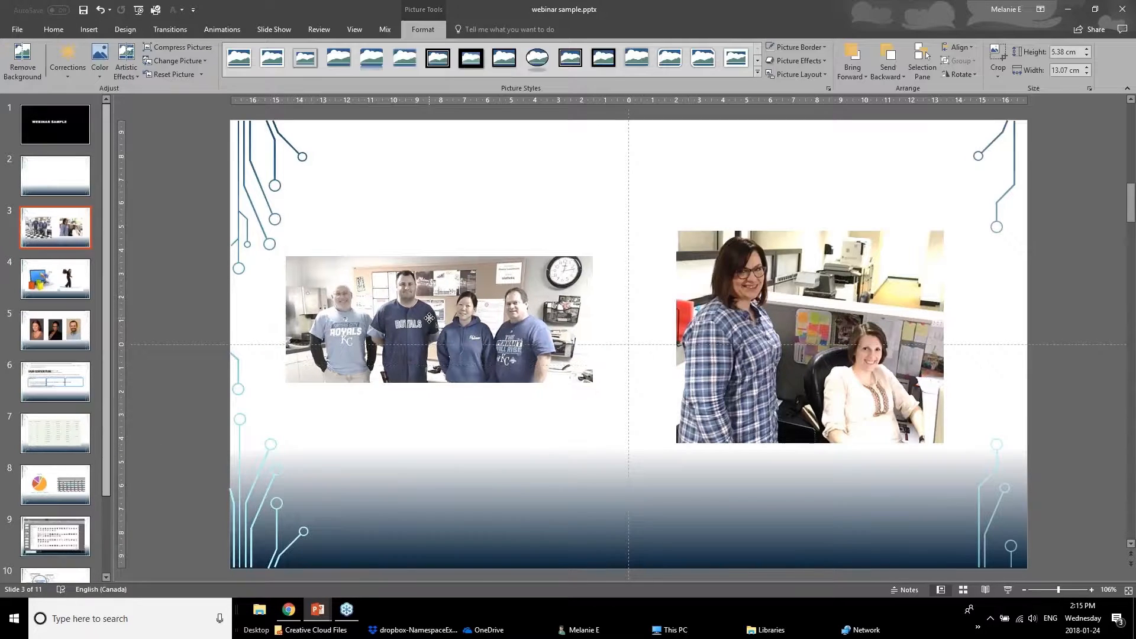
# Reduce the color saturation of the right photo using a lower Color Saturation preset.
pyautogui.click(468, 332)
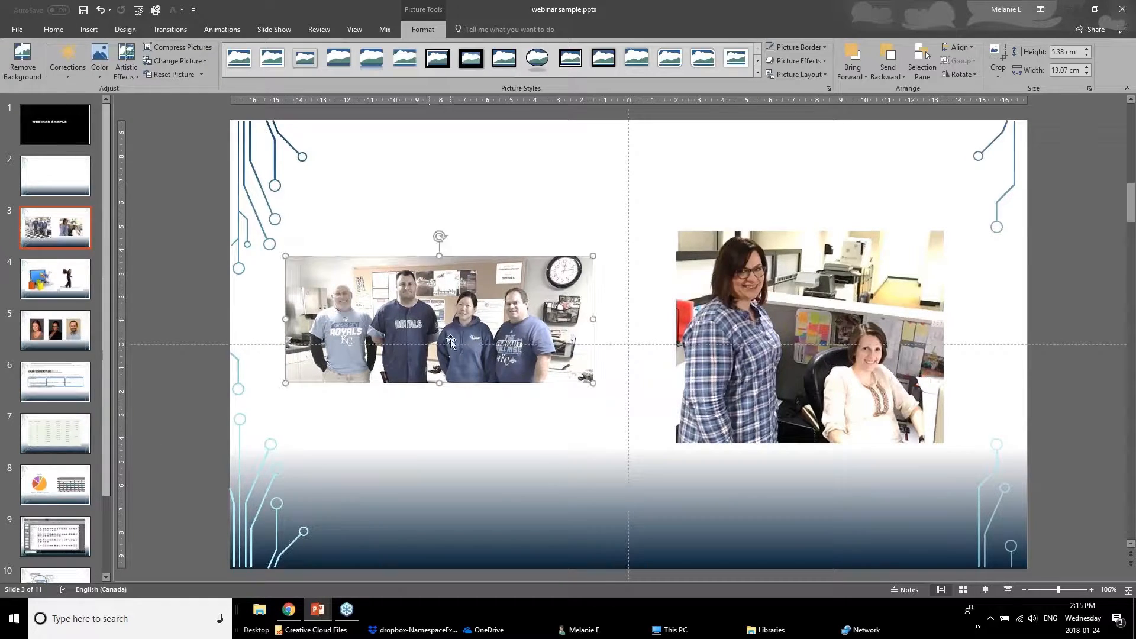
pyautogui.click(809, 317)
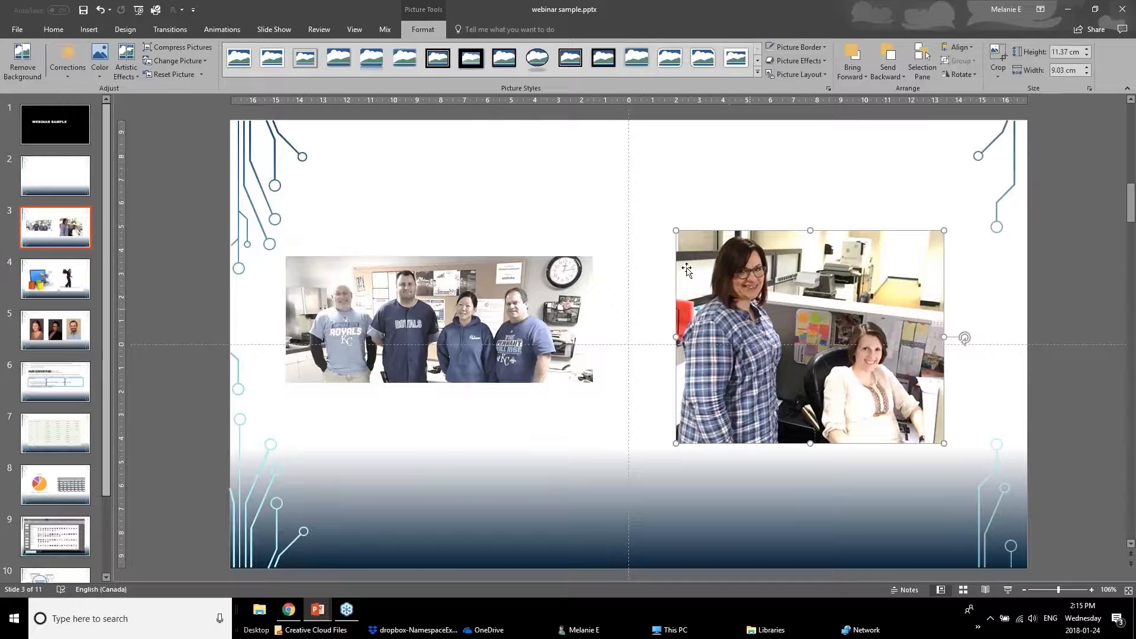
pyautogui.click(99, 59)
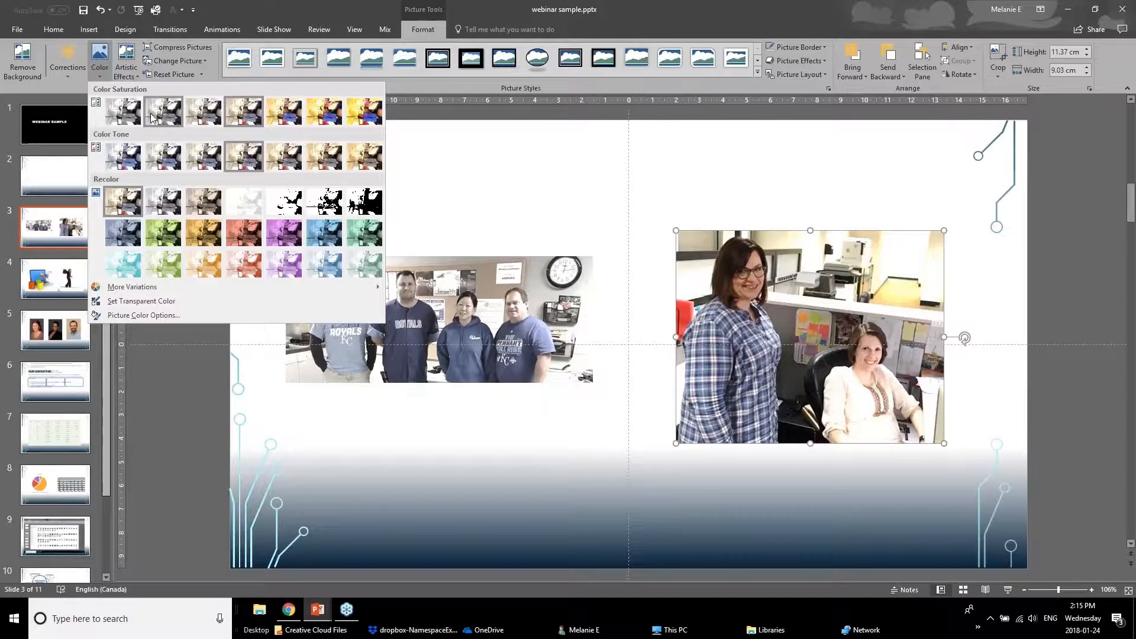
pyautogui.click(153, 117)
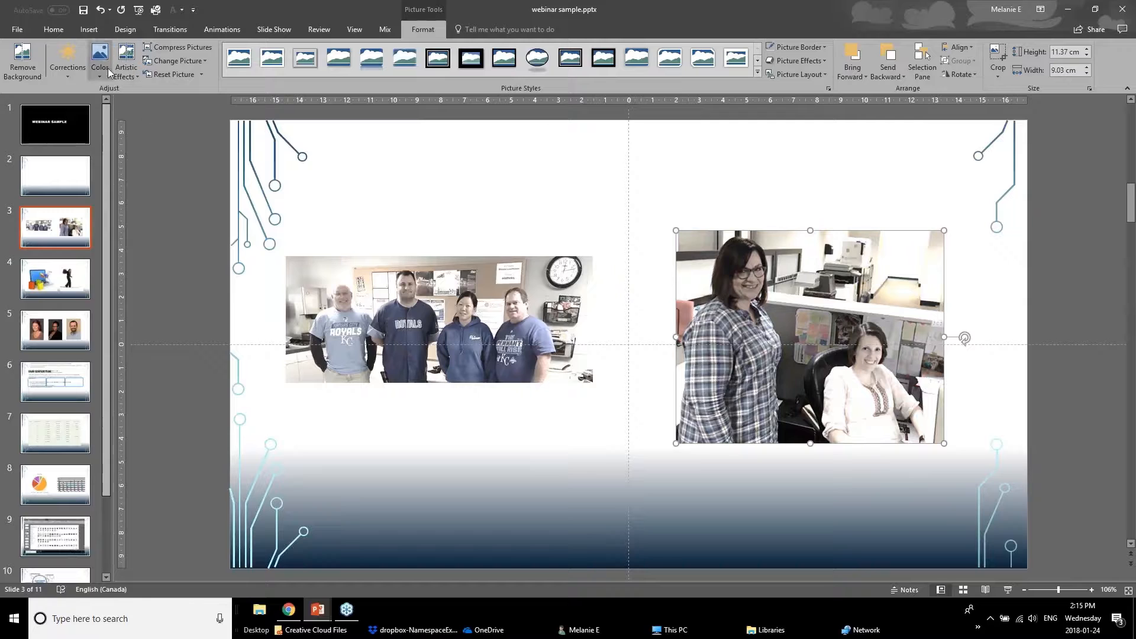
pyautogui.click(561, 419)
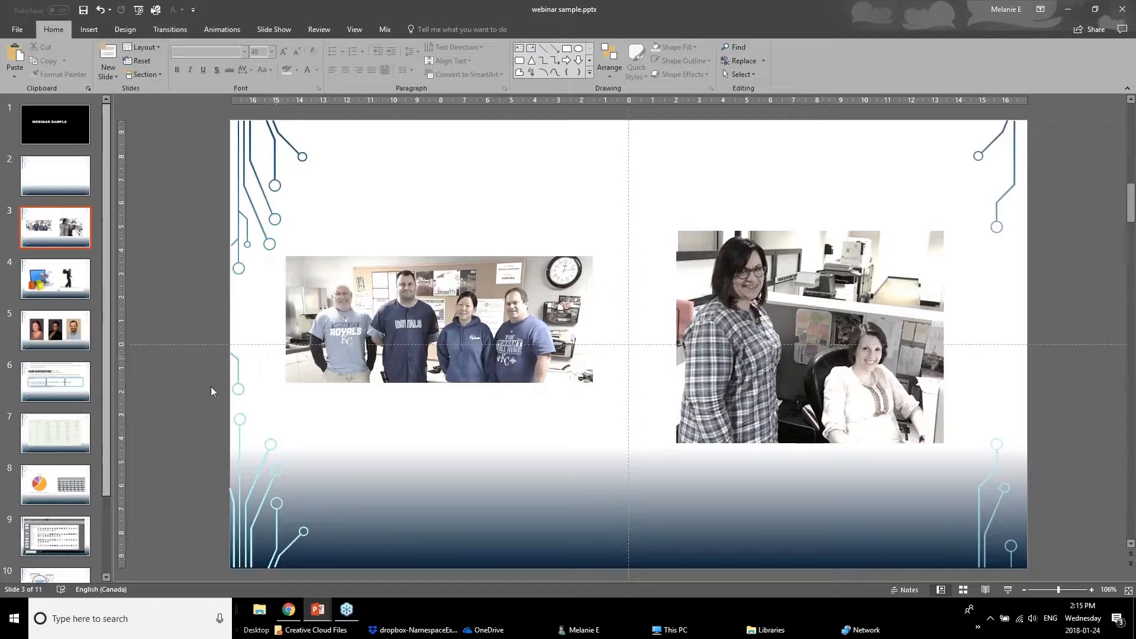
# Switch to the webinar presentation to view the Removing Background slide, then return to the sample file.
pyautogui.moveTo(323, 617)
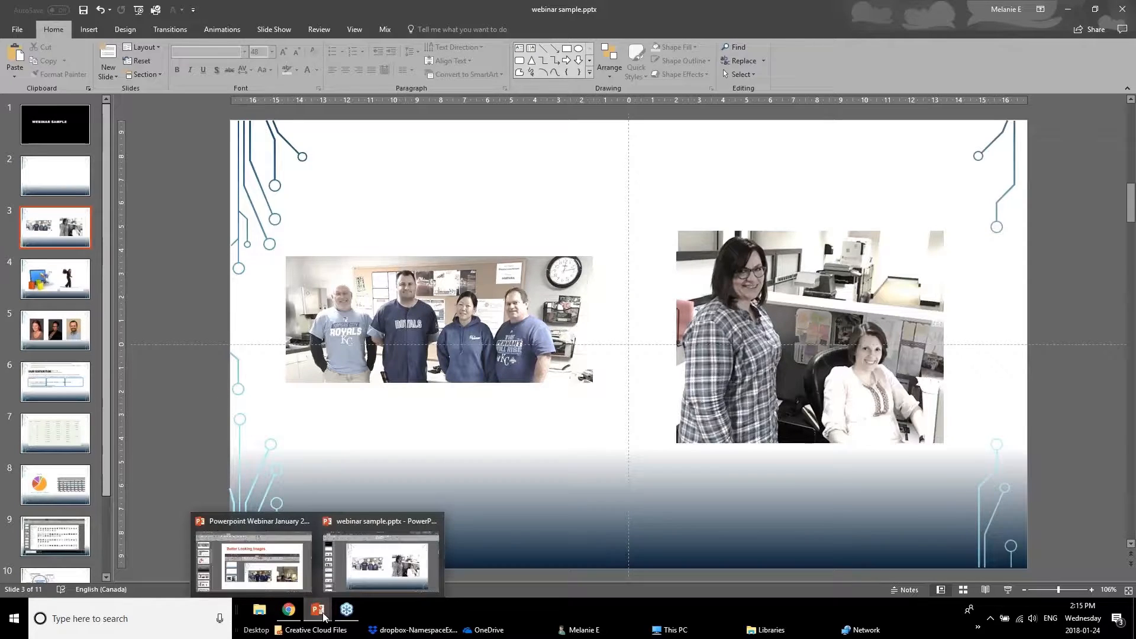
pyautogui.click(297, 580)
pyautogui.click(41, 521)
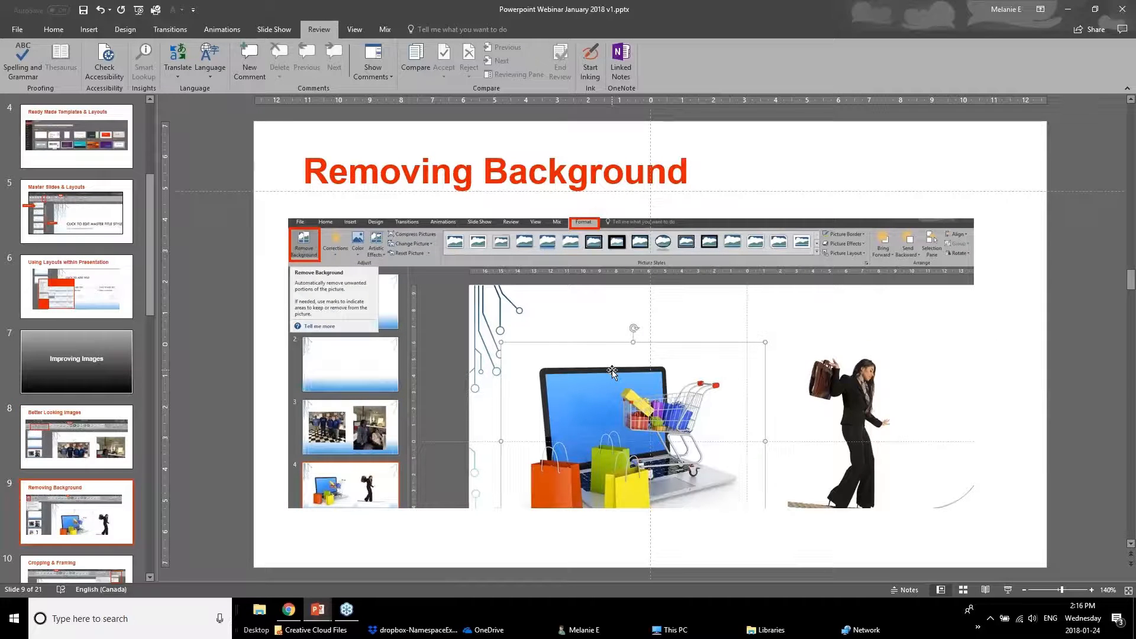
pyautogui.click(313, 611)
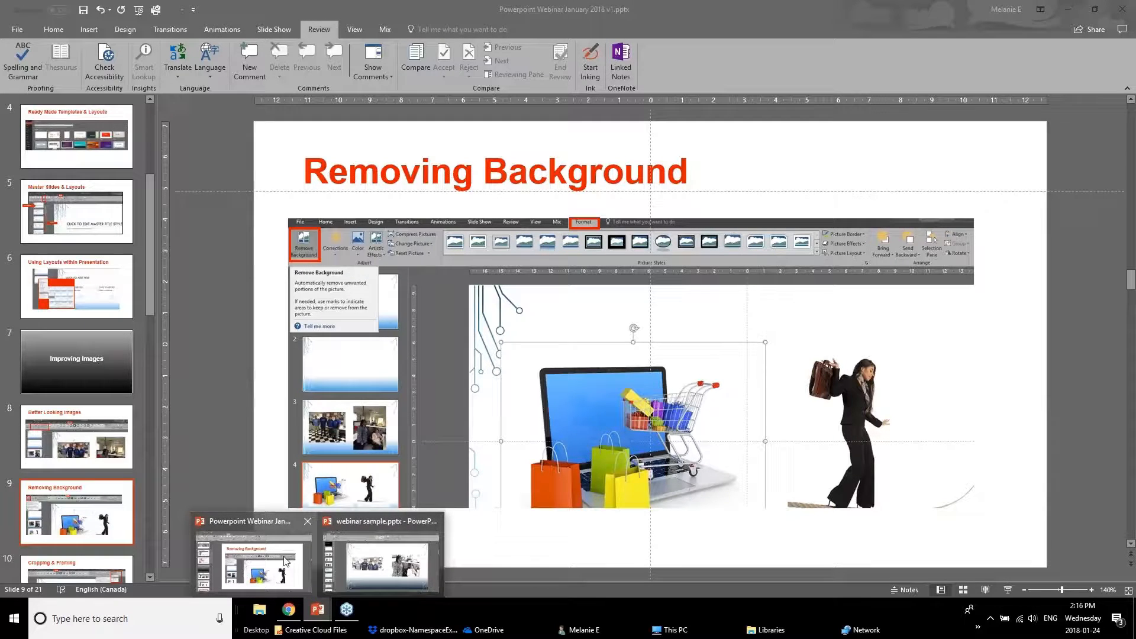
pyautogui.click(357, 550)
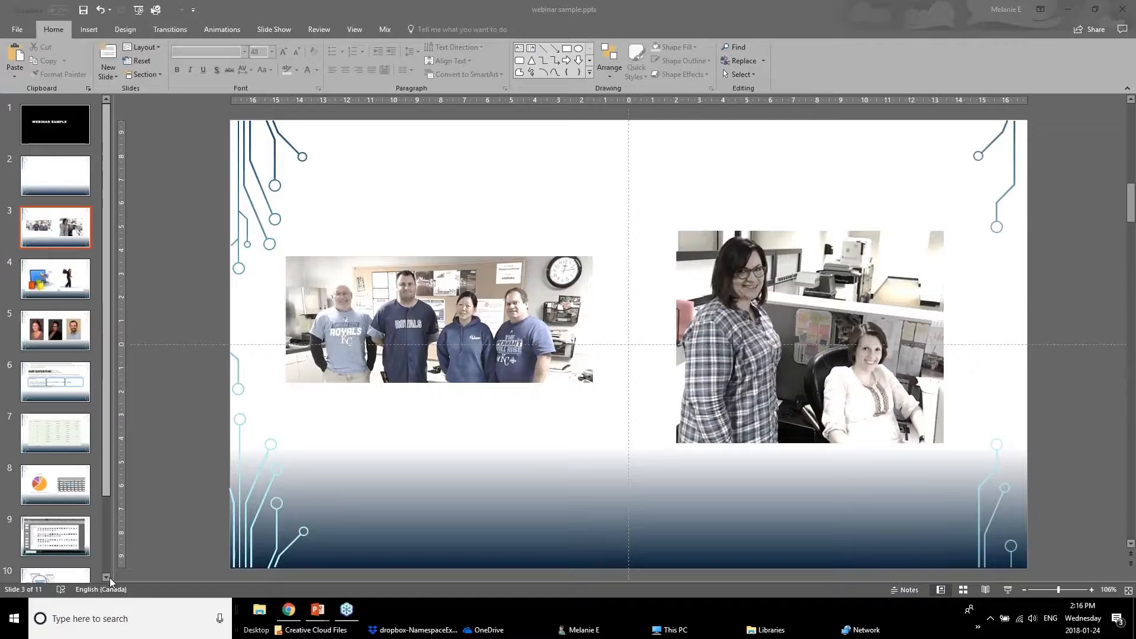
# Open slide 4 and reposition the shopping cart and tightrope walker pictures.
pyautogui.click(49, 275)
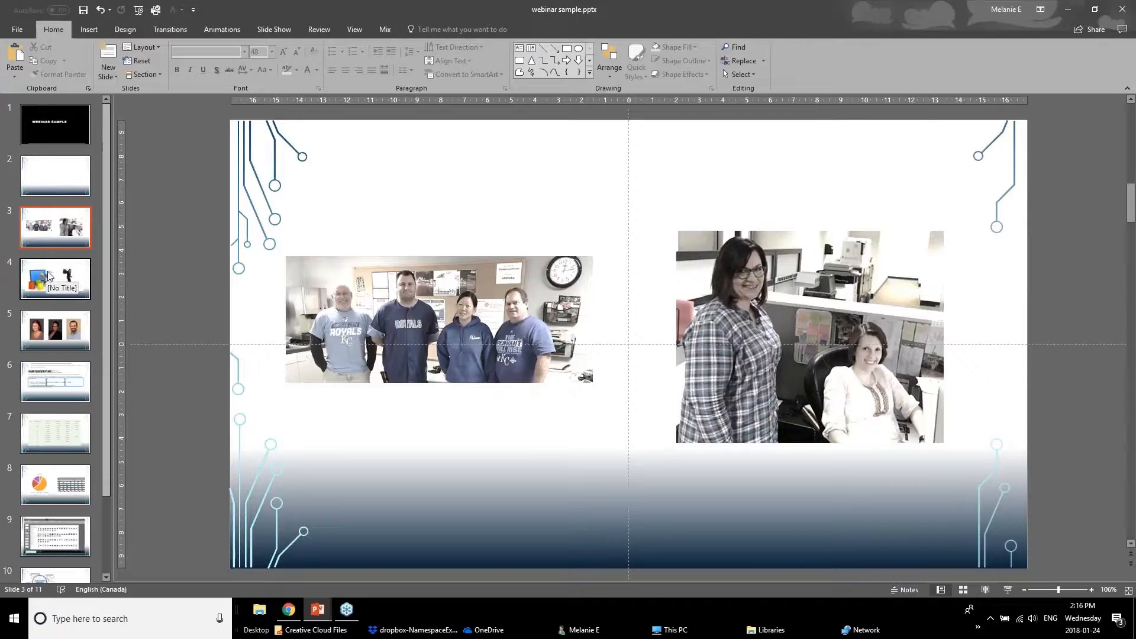
pyautogui.moveTo(501, 338); pyautogui.dragTo(462, 346)
pyautogui.moveTo(736, 355); pyautogui.dragTo(797, 352)
pyautogui.moveTo(466, 398)
pyautogui.mouseDown()
pyautogui.moveTo(457, 425)
pyautogui.moveTo(460, 406)
pyautogui.mouseUp()
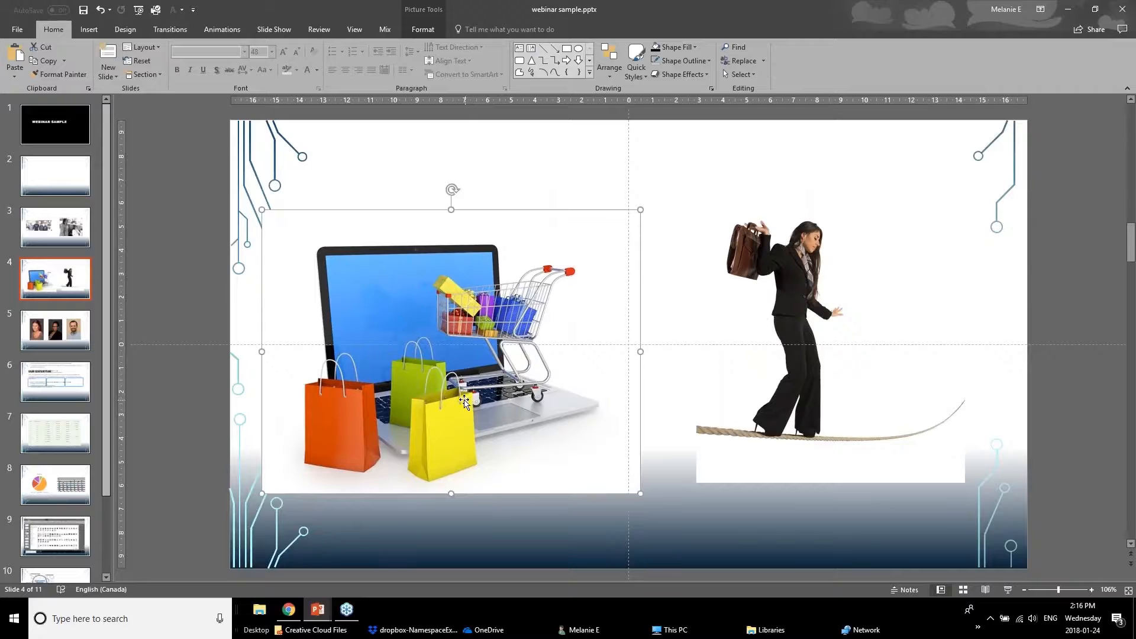
# Start removing the background of the shopping cart picture and mark the cart and laptop areas to keep.
pyautogui.click(417, 11)
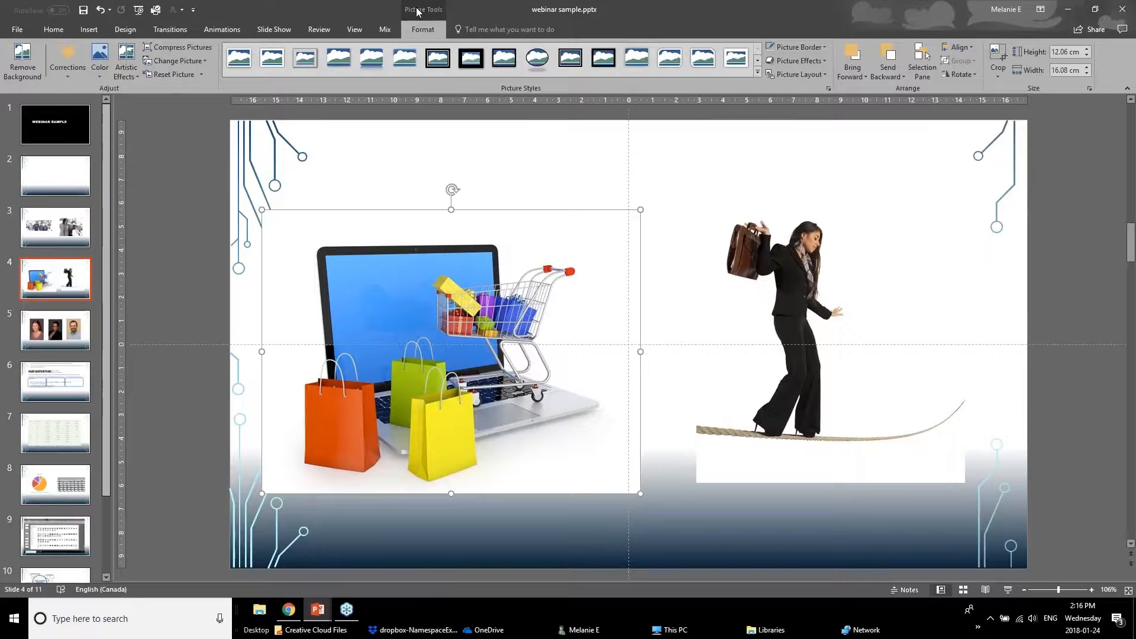
pyautogui.click(25, 69)
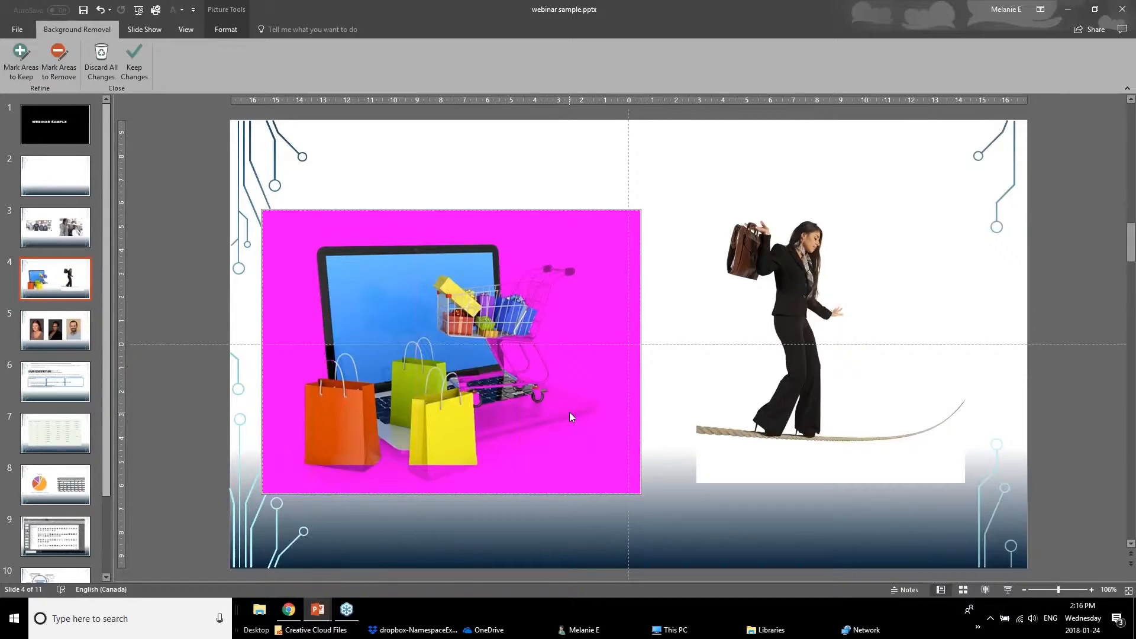
pyautogui.click(20, 74)
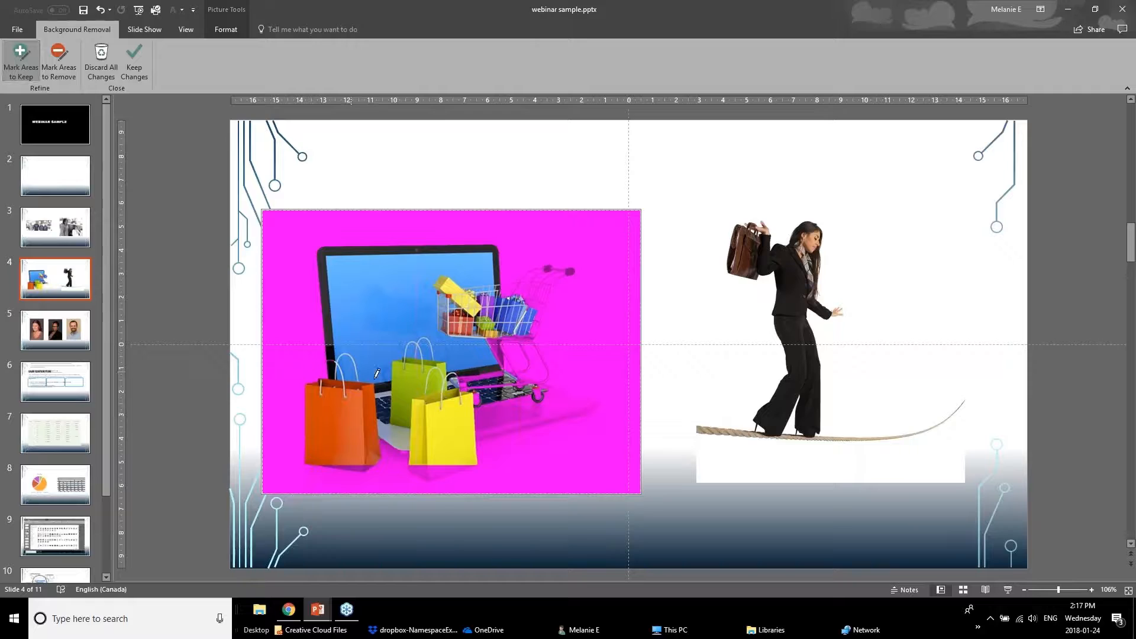
pyautogui.moveTo(557, 401); pyautogui.dragTo(481, 415)
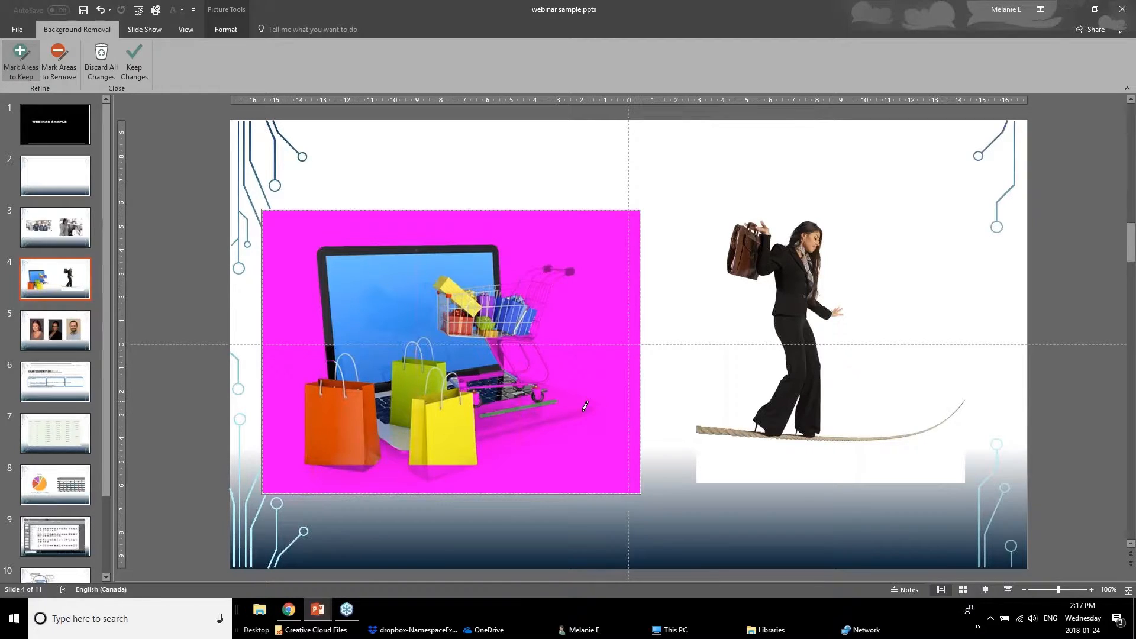
pyautogui.moveTo(583, 412); pyautogui.dragTo(503, 425)
pyautogui.moveTo(544, 289)
pyautogui.mouseDown()
pyautogui.moveTo(530, 359)
pyautogui.moveTo(551, 376)
pyautogui.mouseUp()
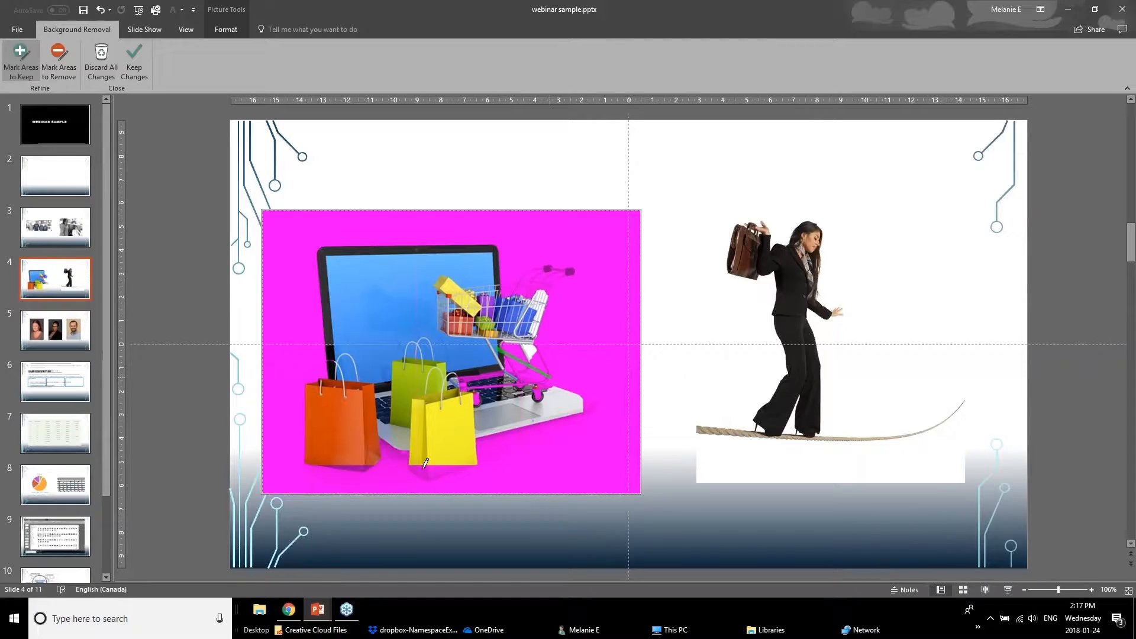
# Mark the bags and laptop base as areas to keep, apply the background removal, and move the picture up slightly.
pyautogui.moveTo(420, 471); pyautogui.dragTo(444, 468)
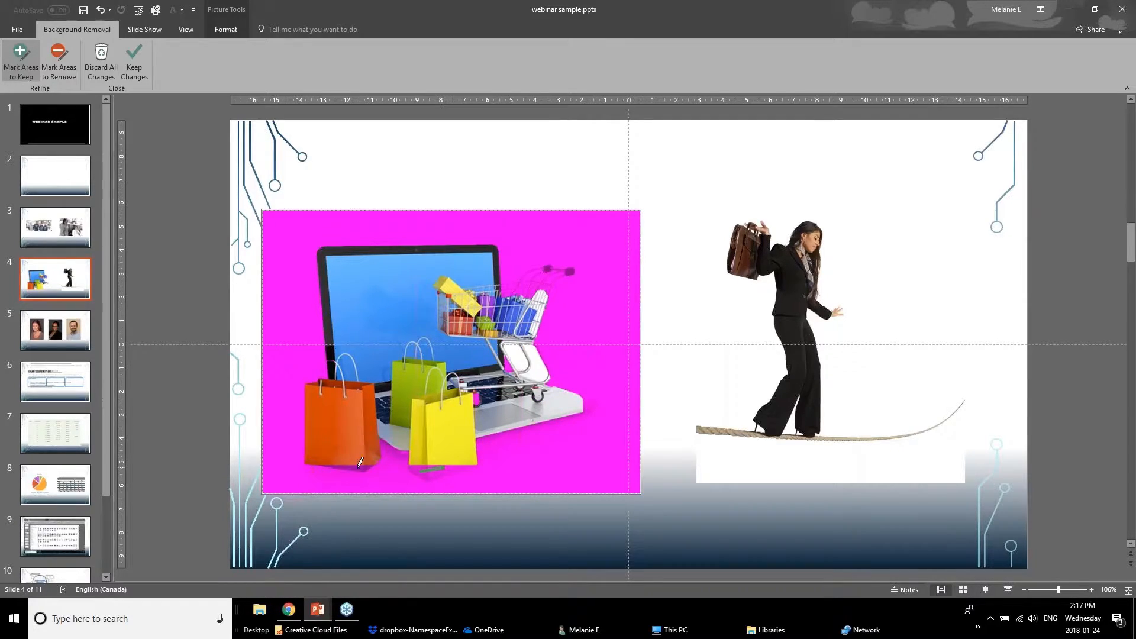
pyautogui.moveTo(385, 441); pyautogui.dragTo(409, 461)
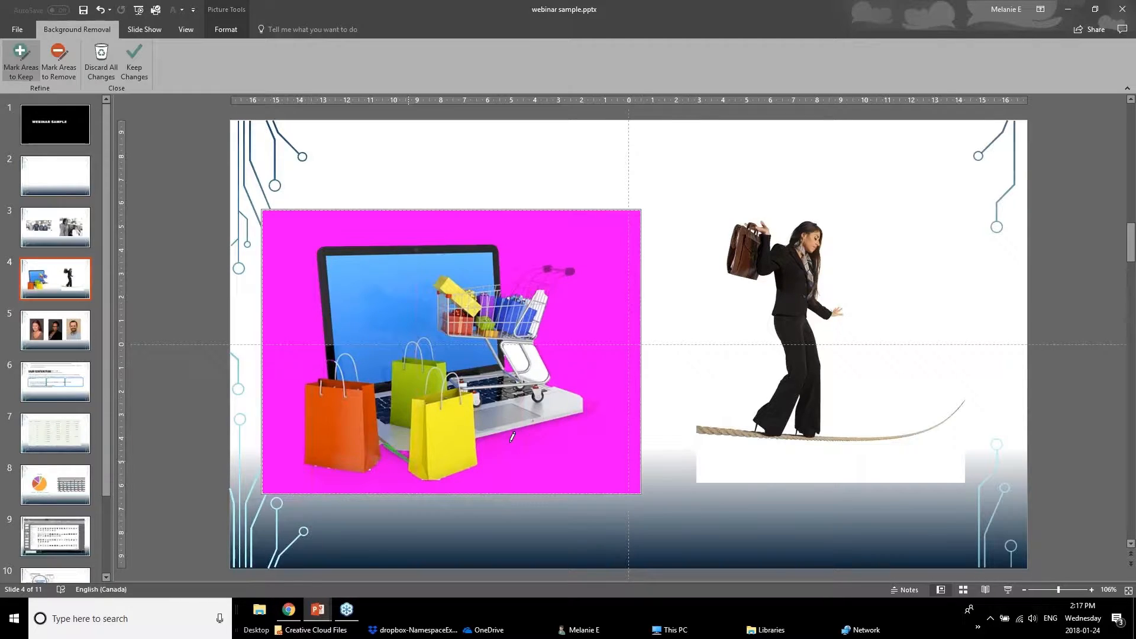
pyautogui.moveTo(502, 442); pyautogui.dragTo(589, 418)
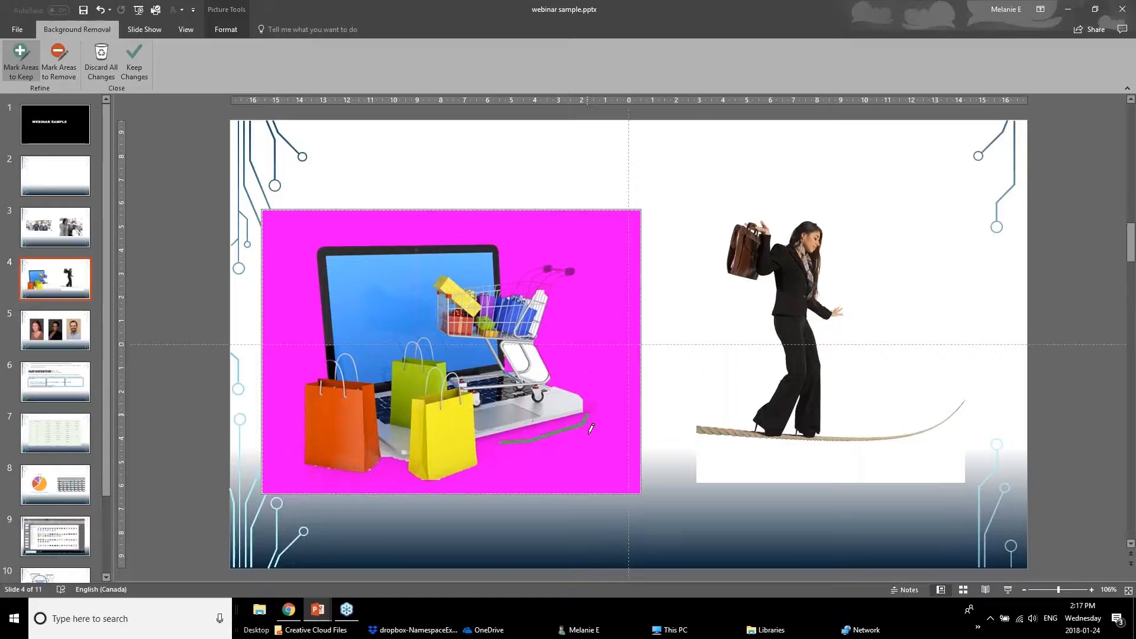
pyautogui.moveTo(592, 402); pyautogui.dragTo(602, 417)
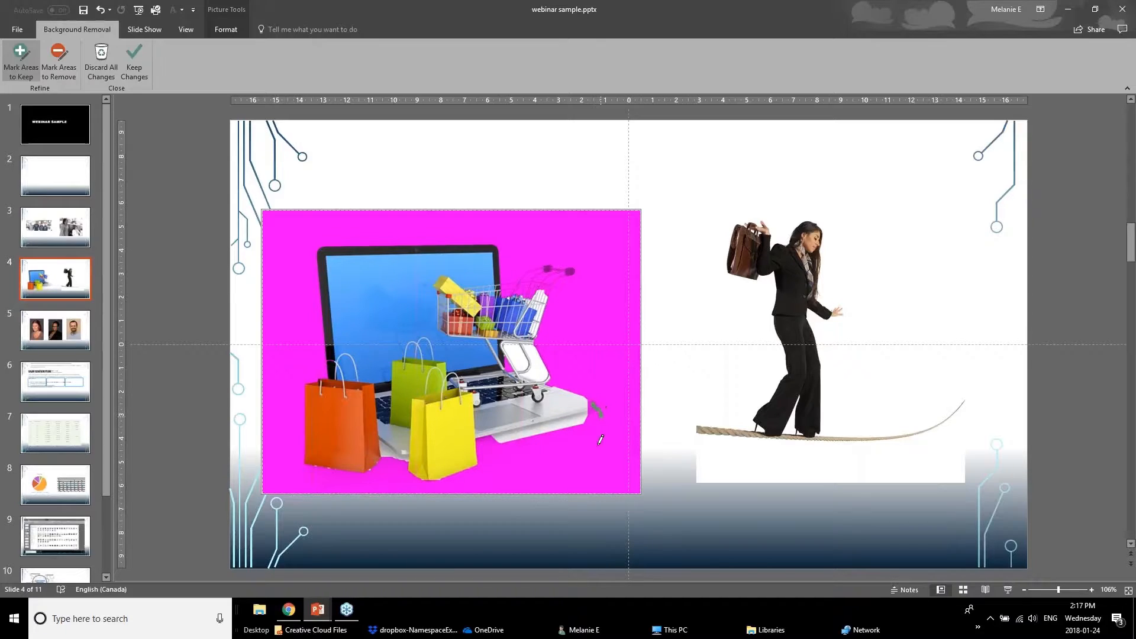
pyautogui.moveTo(555, 377); pyautogui.dragTo(569, 388)
pyautogui.moveTo(480, 442); pyautogui.dragTo(500, 442)
pyautogui.click(136, 70)
pyautogui.moveTo(468, 437); pyautogui.dragTo(405, 339)
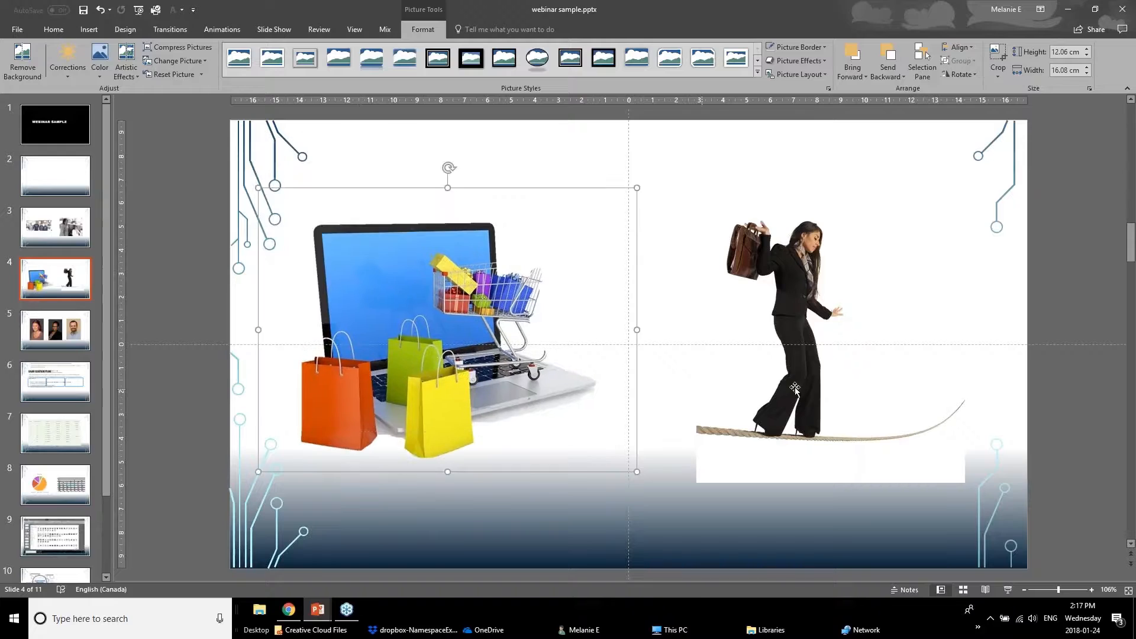
# Remove the background of the tightrope walker picture, marking the end of the rope as an area to keep.
pyautogui.click(820, 363)
pyautogui.click(23, 60)
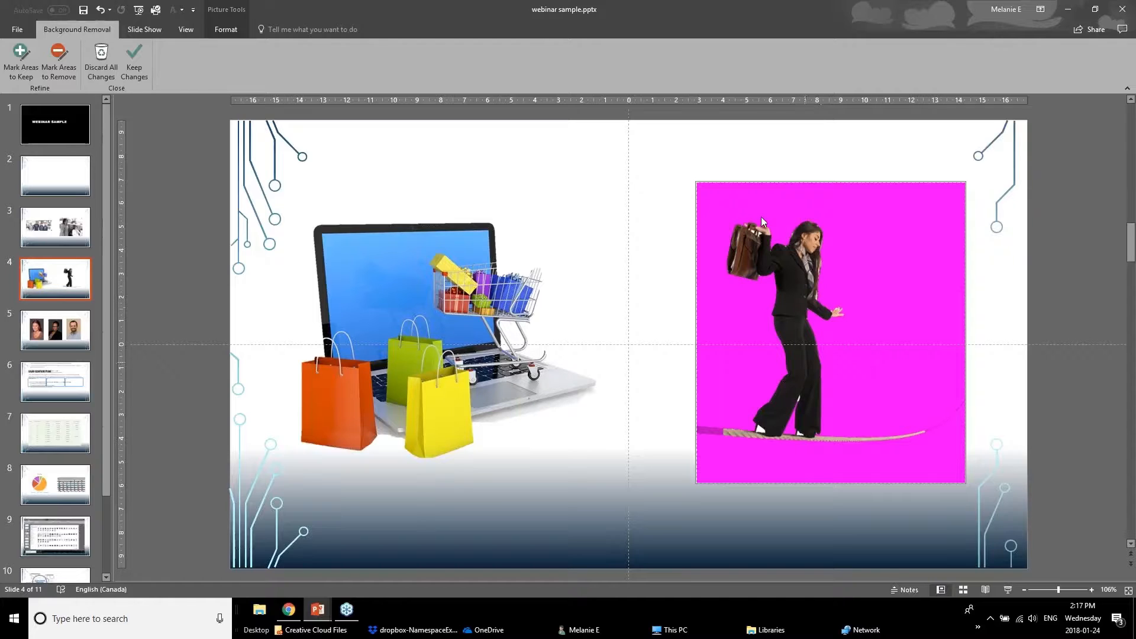
pyautogui.click(20, 59)
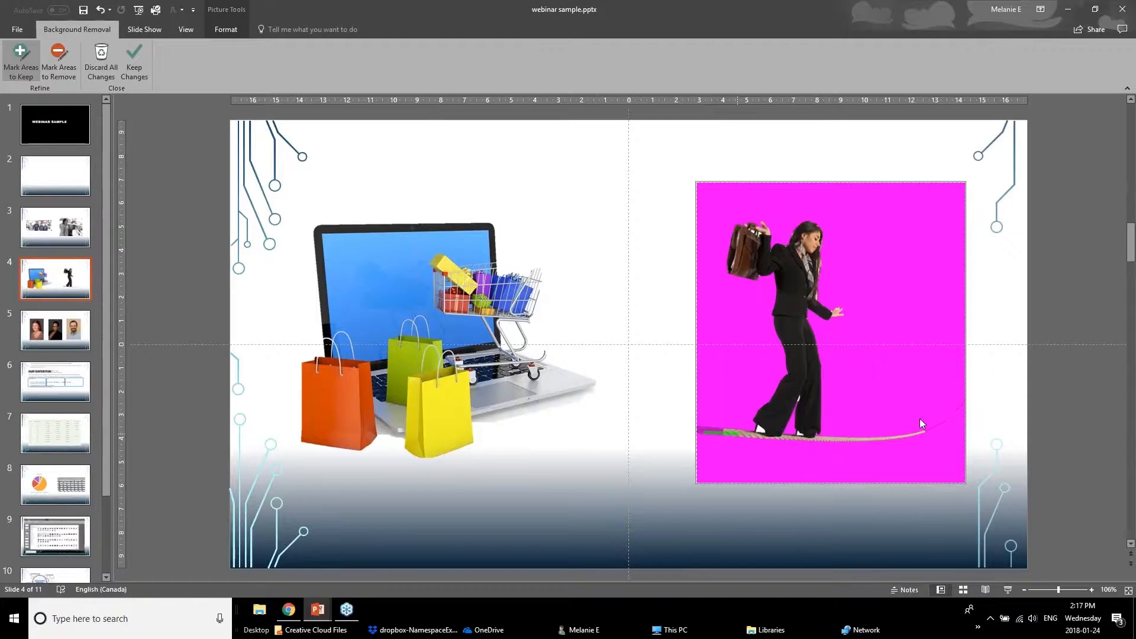
pyautogui.click(946, 429)
pyautogui.moveTo(948, 424); pyautogui.dragTo(931, 427)
pyautogui.click(134, 59)
# Bring the tightrope walker picture to the front and reposition it to the right of the laptop.
pyautogui.moveTo(809, 349)
pyautogui.mouseDown()
pyautogui.moveTo(913, 434)
pyautogui.moveTo(930, 467)
pyautogui.moveTo(518, 395)
pyautogui.moveTo(588, 358)
pyautogui.moveTo(809, 349)
pyautogui.mouseUp()
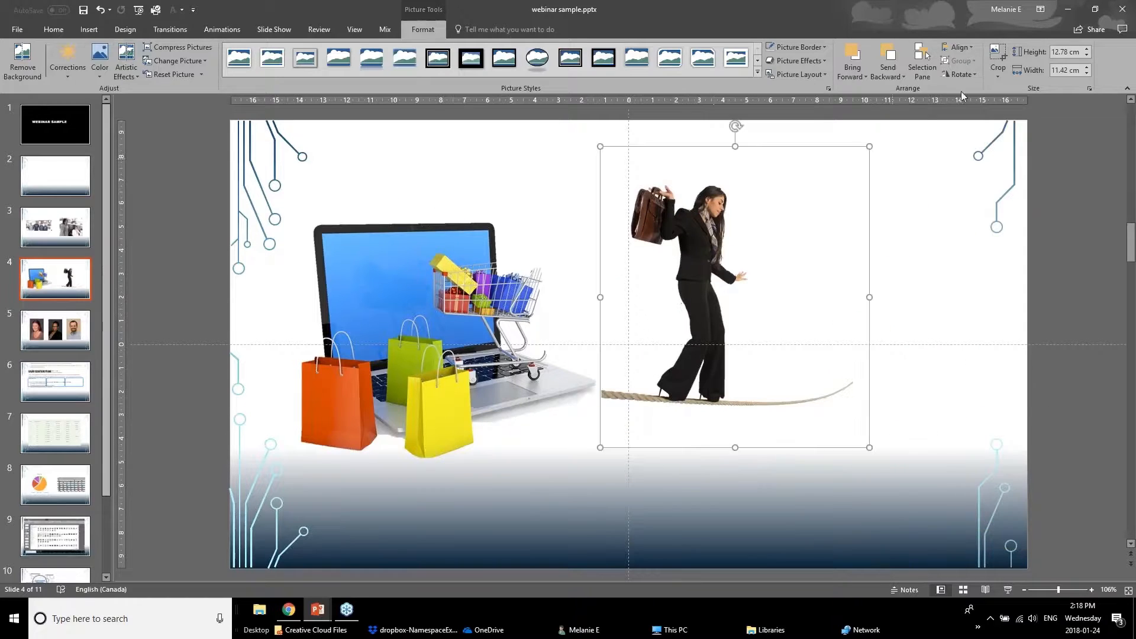
pyautogui.click(852, 70)
pyautogui.click(877, 90)
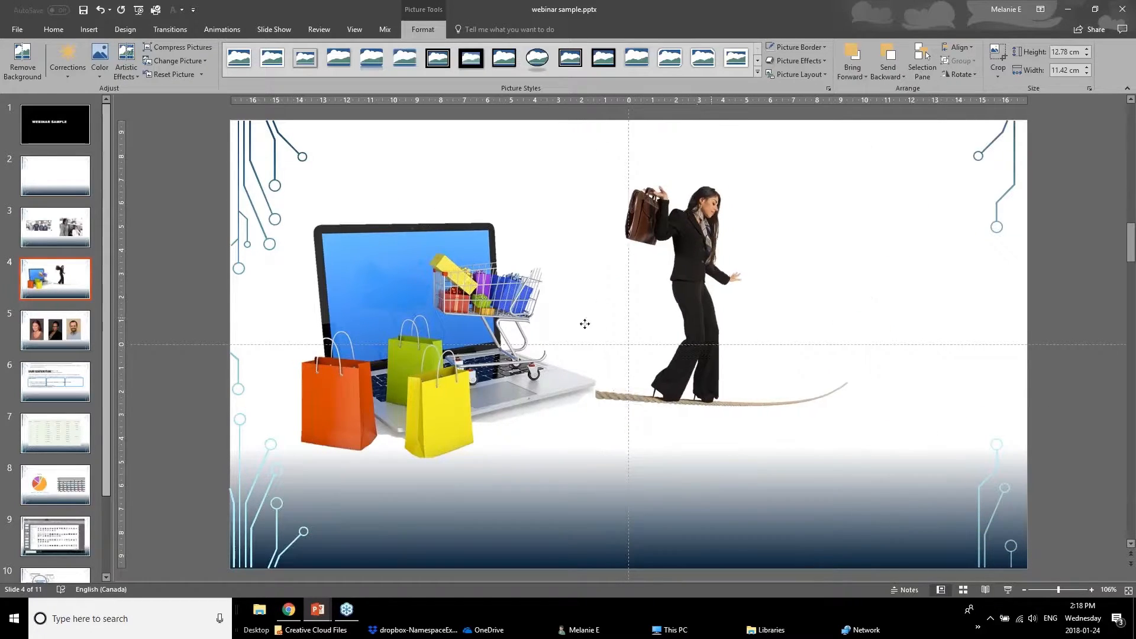
pyautogui.moveTo(745, 329); pyautogui.dragTo(820, 338)
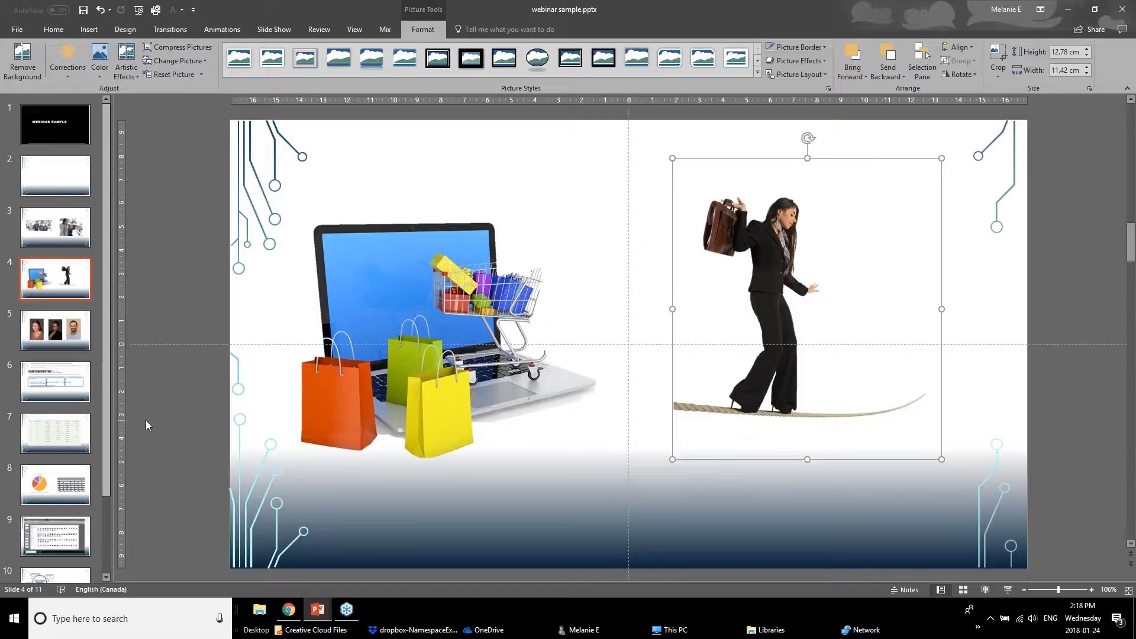
# On slide 5, crop the left portrait to an oval shape.
pyautogui.click(42, 334)
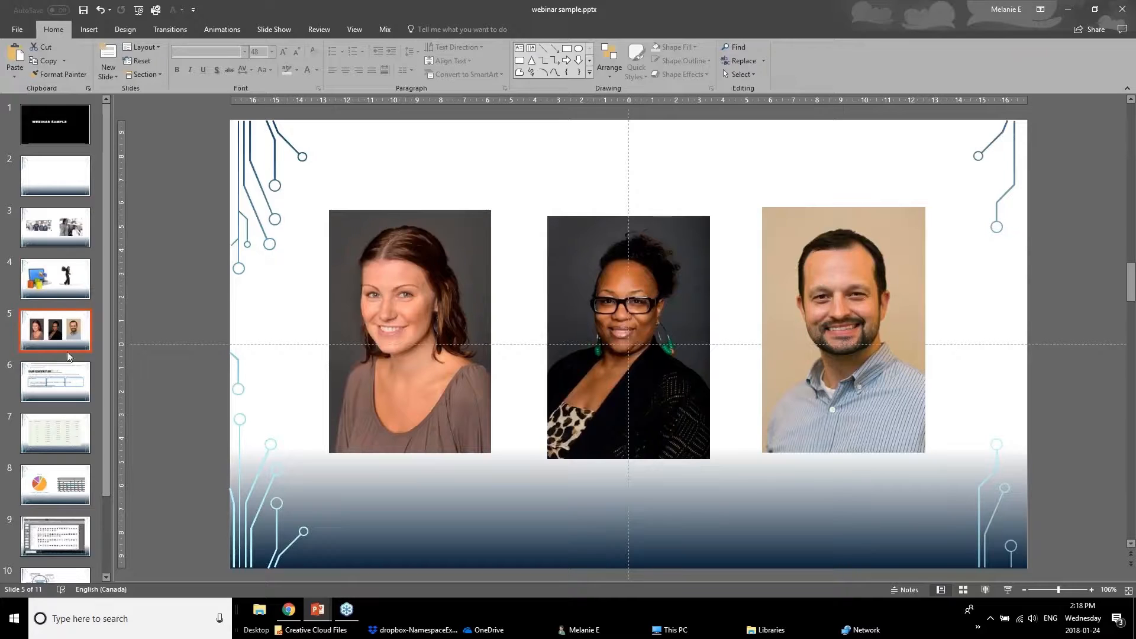
pyautogui.click(345, 355)
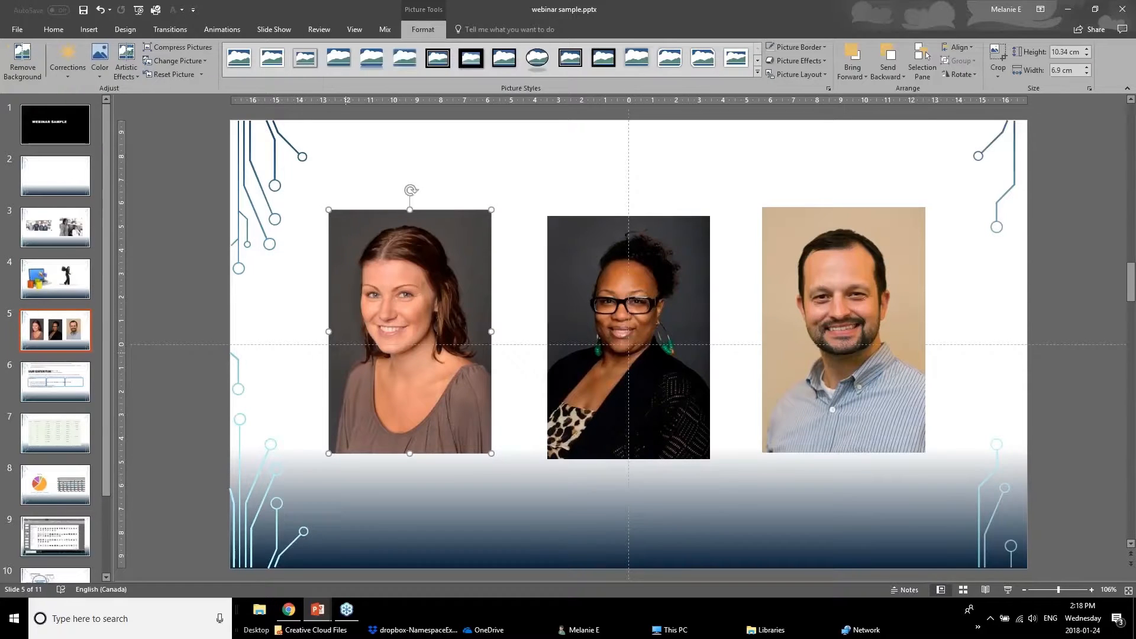
pyautogui.click(583, 361)
pyautogui.click(826, 347)
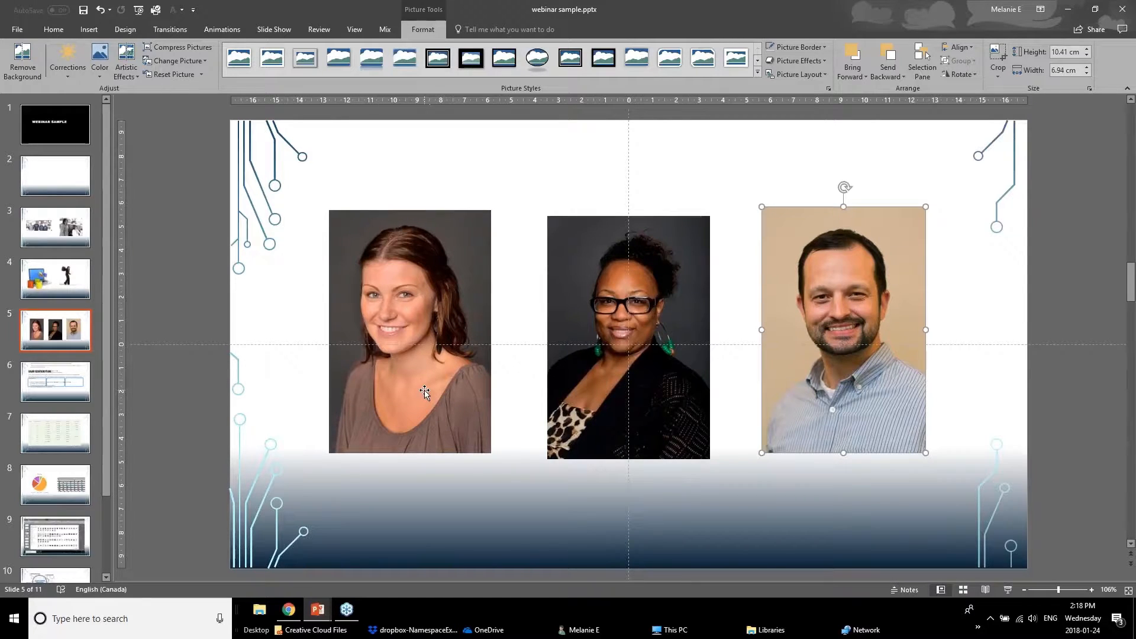
pyautogui.click(449, 359)
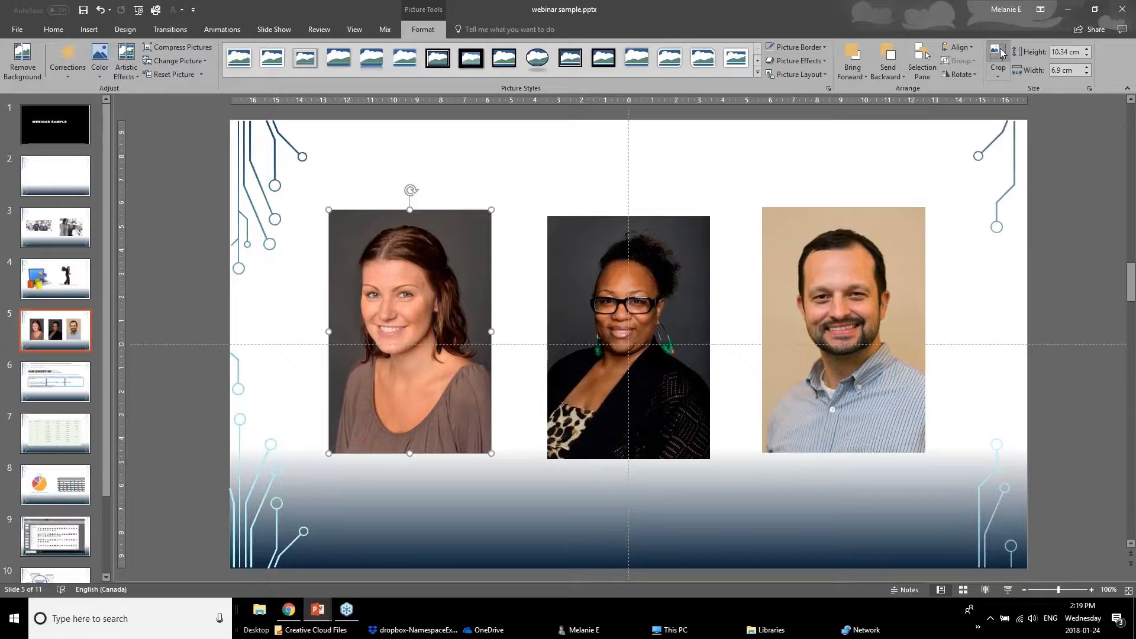
pyautogui.click(1001, 80)
pyautogui.moveTo(1008, 105)
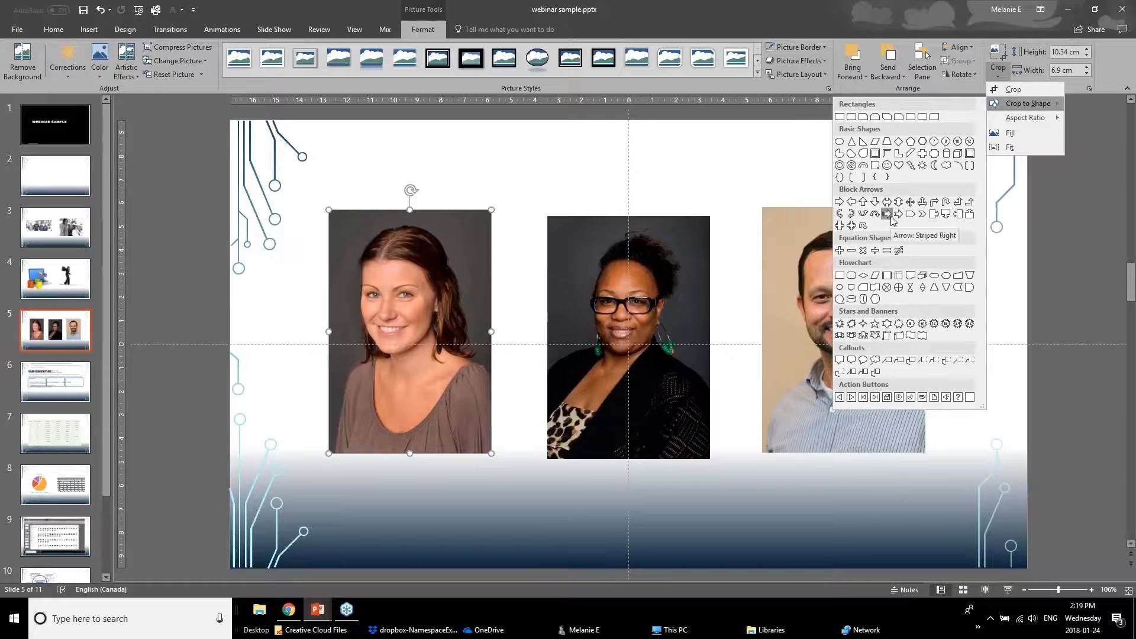
pyautogui.click(841, 142)
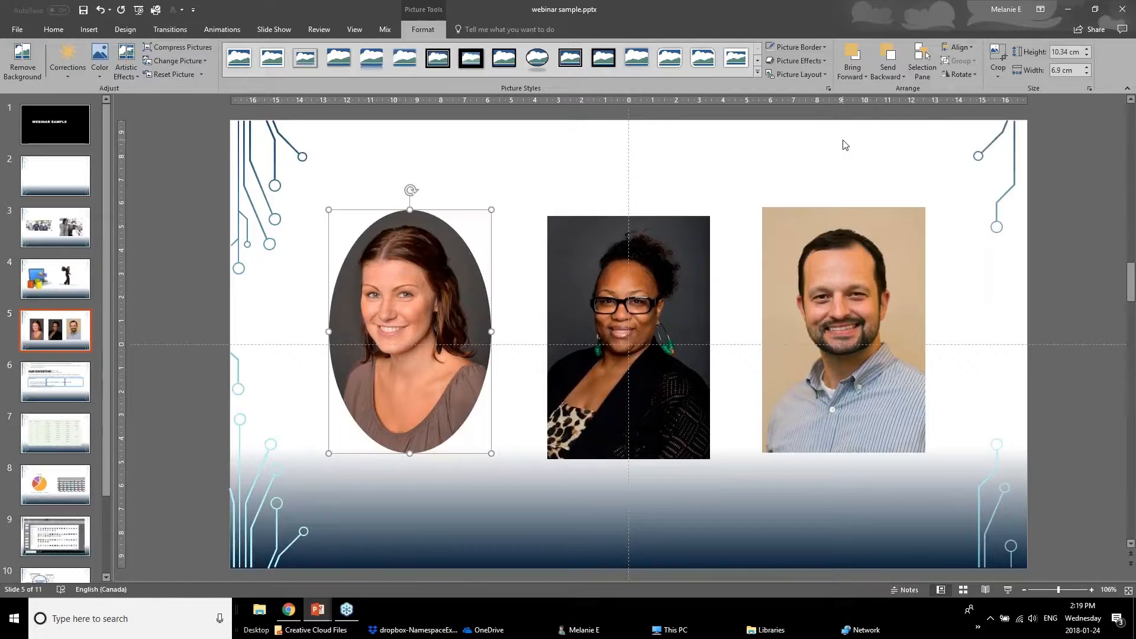
# Crop the left portrait's oval tighter around the face to about 6.11 cm high and 5.48 cm wide.
pyautogui.click(999, 54)
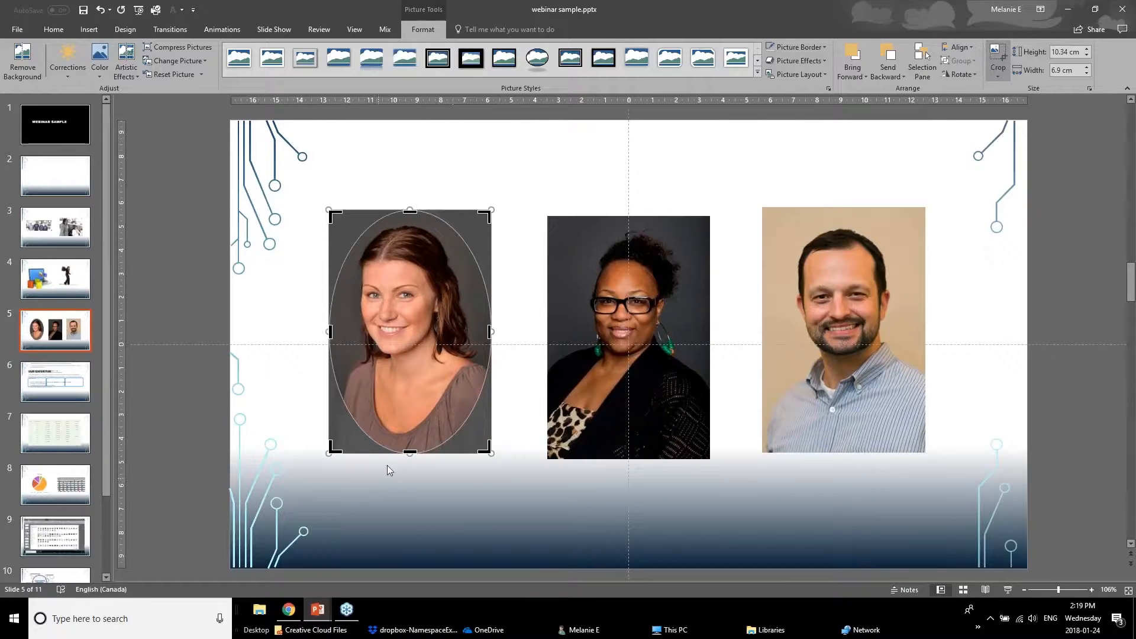
pyautogui.moveTo(409, 455); pyautogui.dragTo(424, 385)
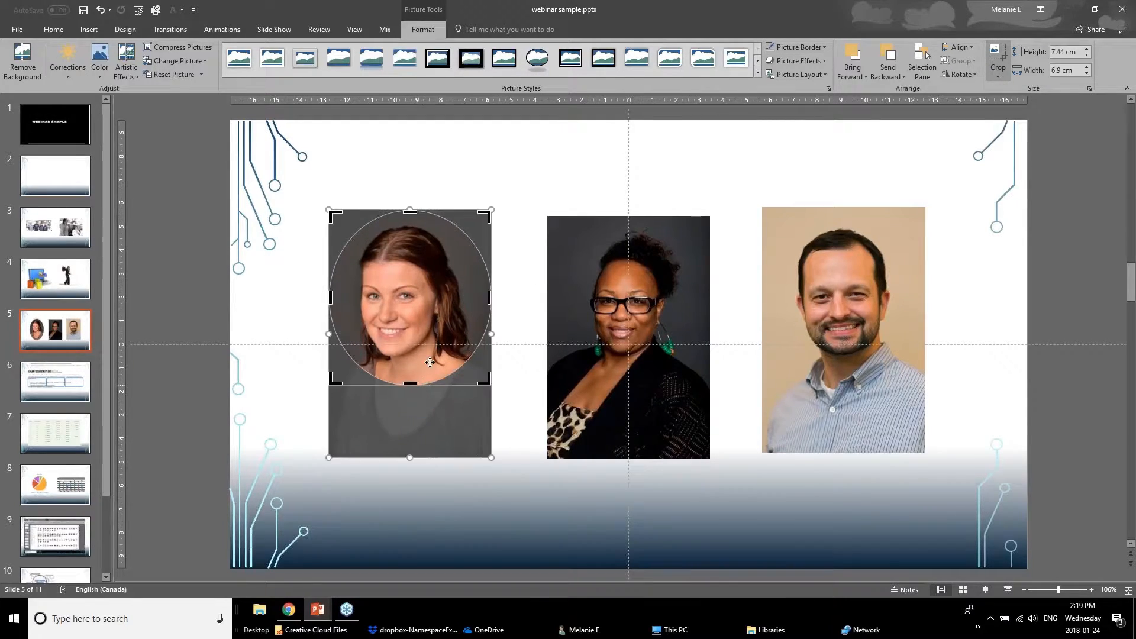
pyautogui.moveTo(410, 212); pyautogui.dragTo(412, 228)
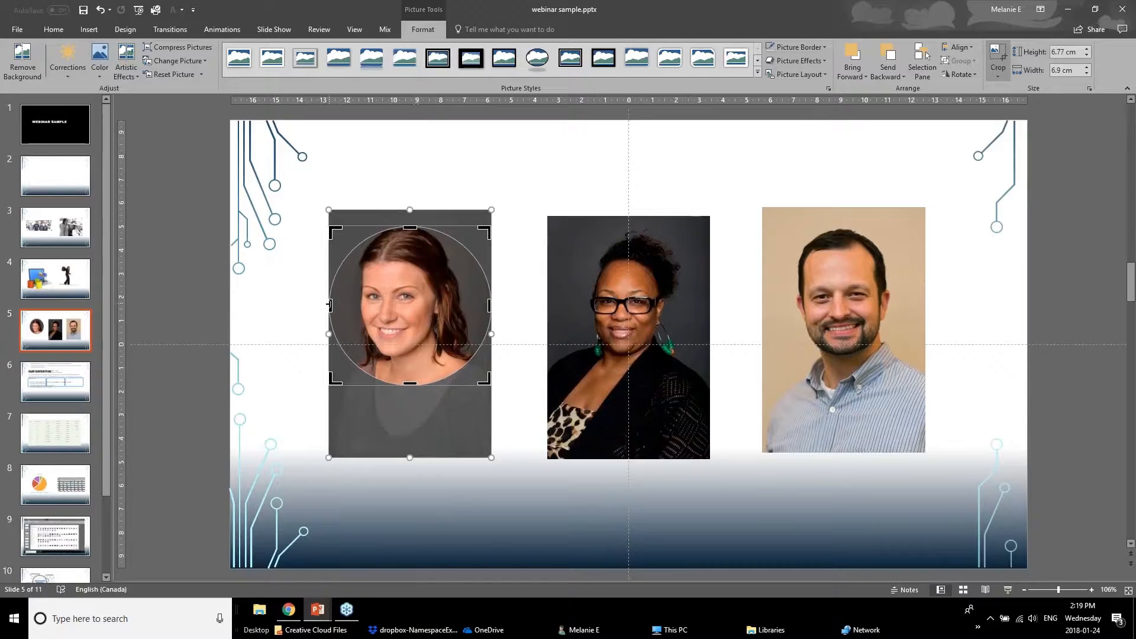
pyautogui.moveTo(332, 304); pyautogui.dragTo(339, 305)
pyautogui.moveTo(486, 310); pyautogui.dragTo(477, 309)
pyautogui.moveTo(466, 301); pyautogui.dragTo(466, 302)
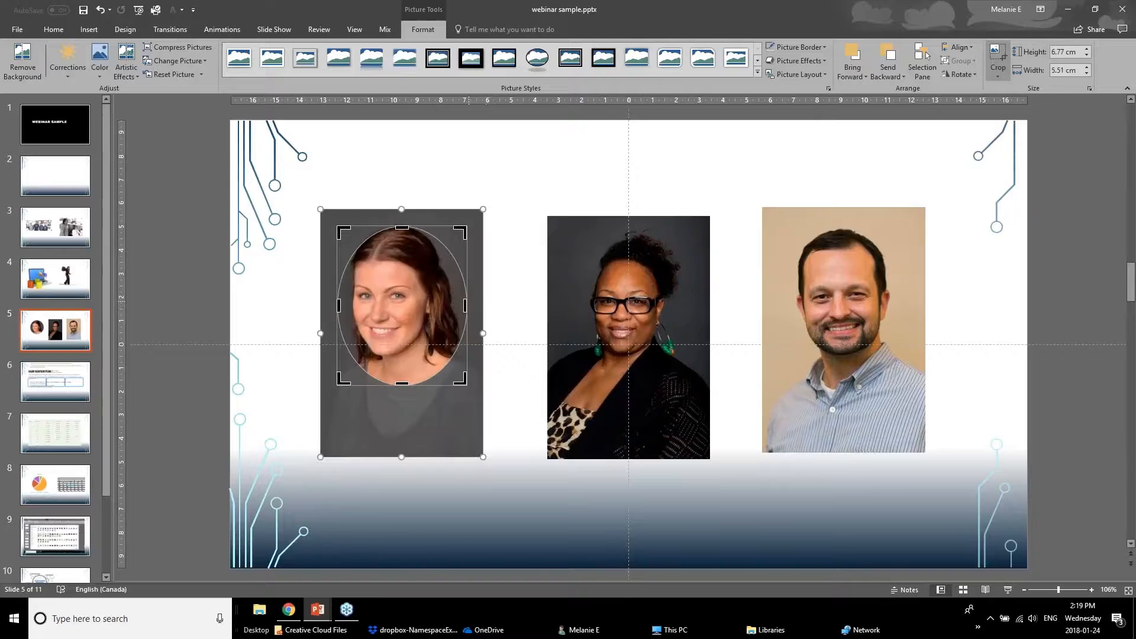
pyautogui.moveTo(466, 381); pyautogui.dragTo(466, 371)
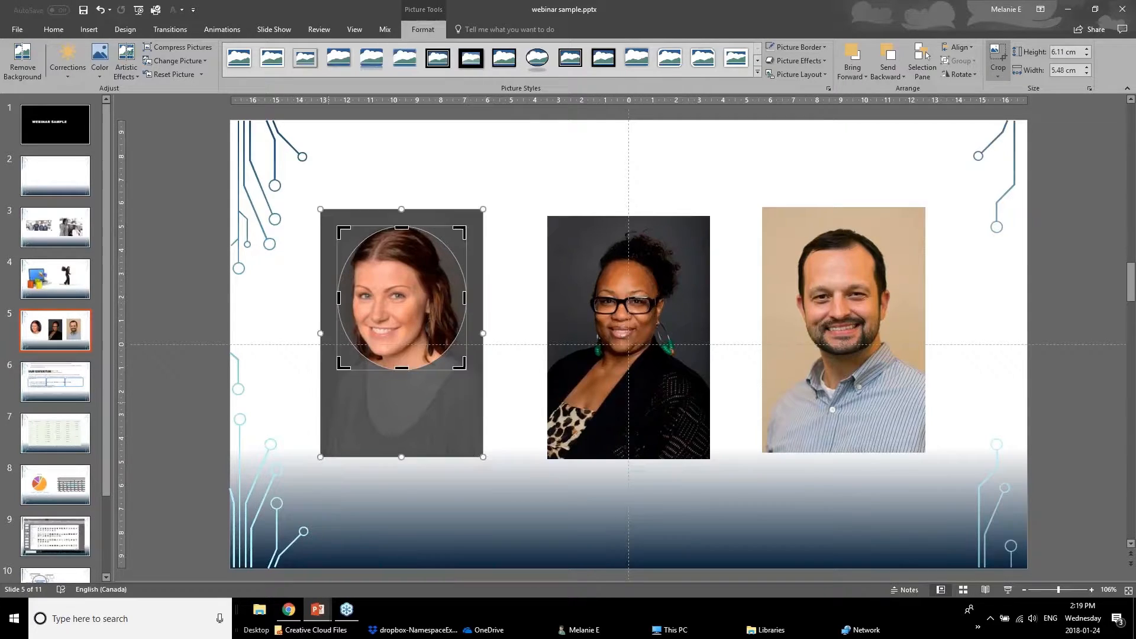
pyautogui.click(297, 410)
pyautogui.click(386, 324)
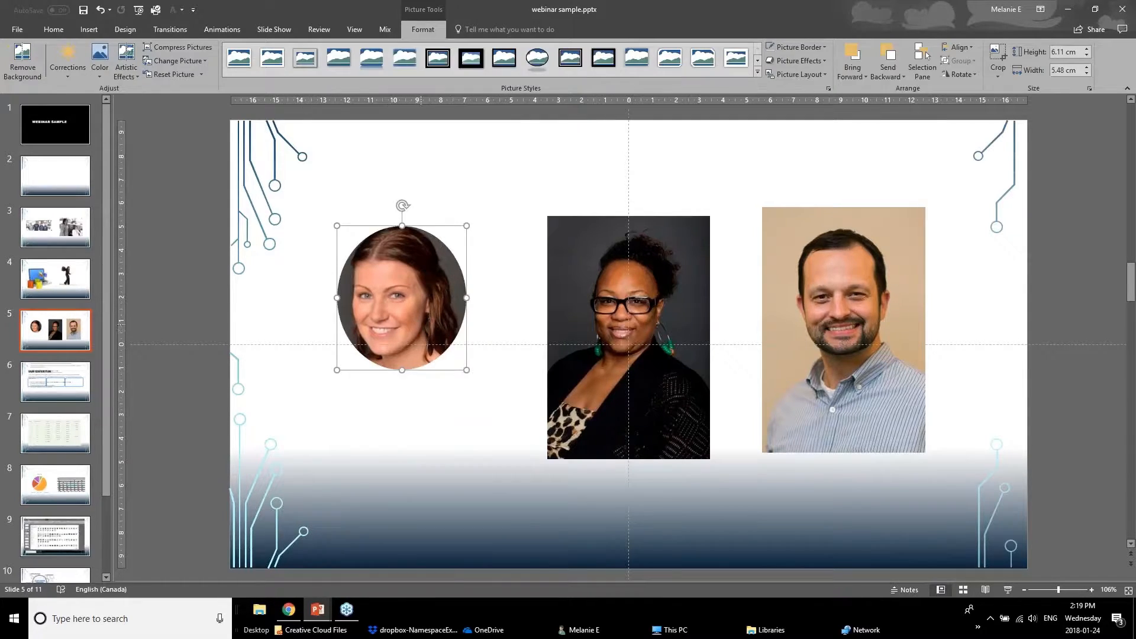
# Move the left oval portrait slightly down.
pyautogui.moveTo(452, 335); pyautogui.dragTo(447, 347)
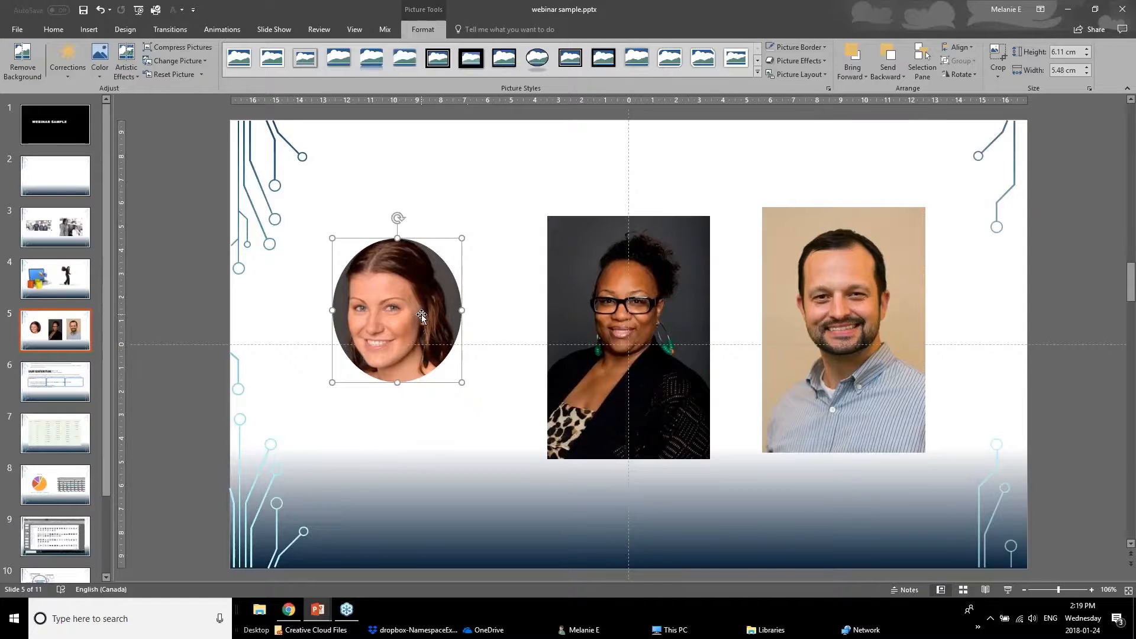
pyautogui.click(413, 433)
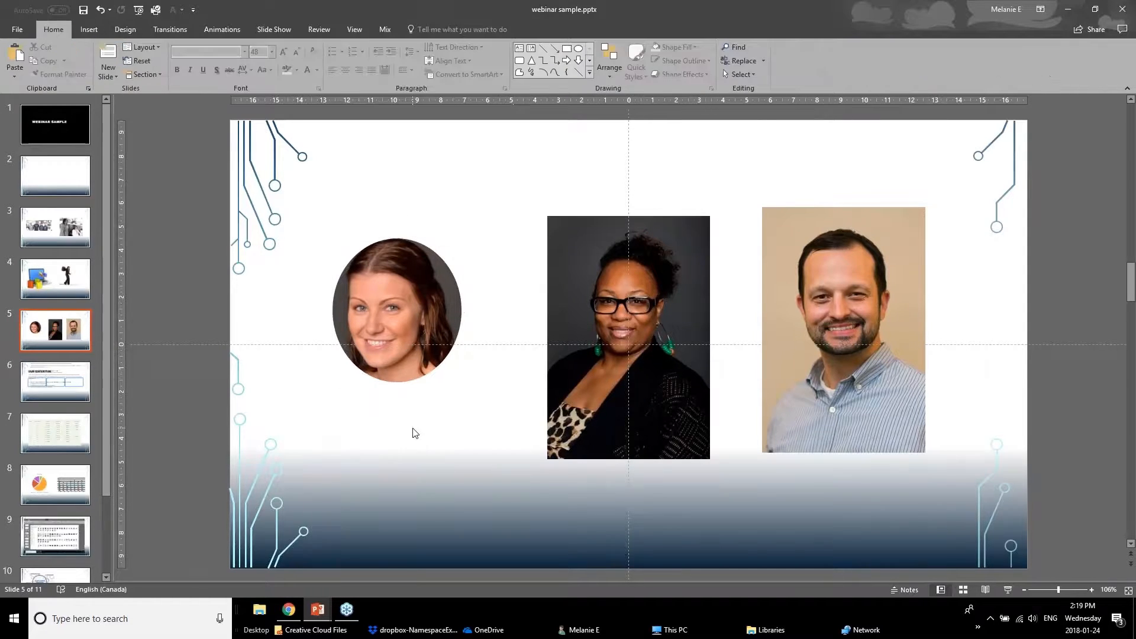
pyautogui.click(441, 329)
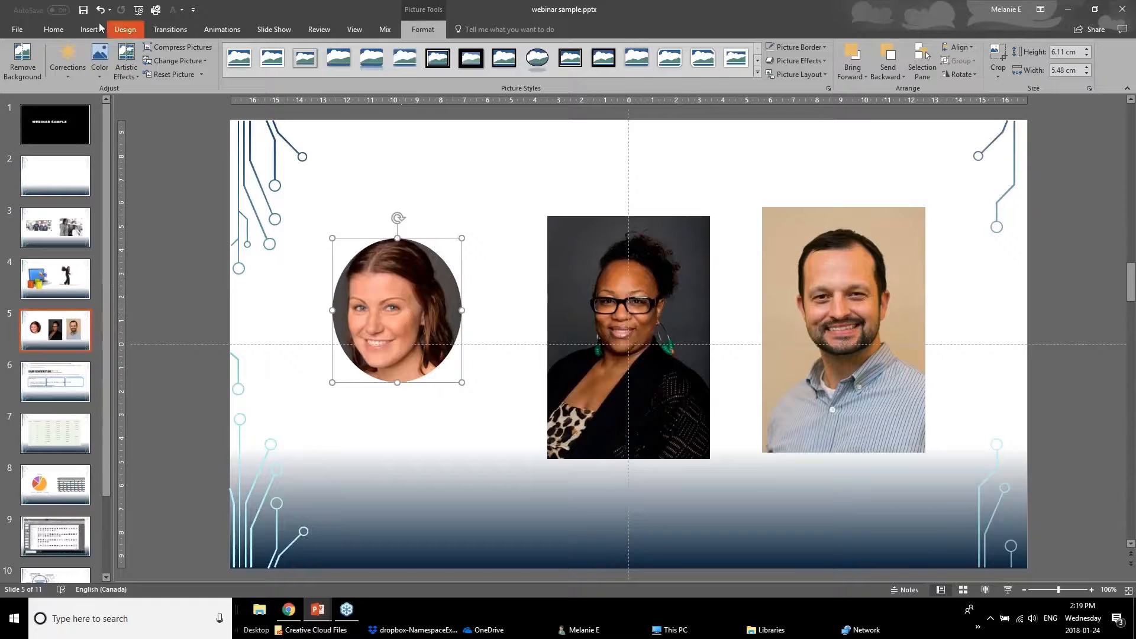
# Copy the left portrait's oval formatting onto the middle portrait with Format Painter.
pyautogui.click(53, 29)
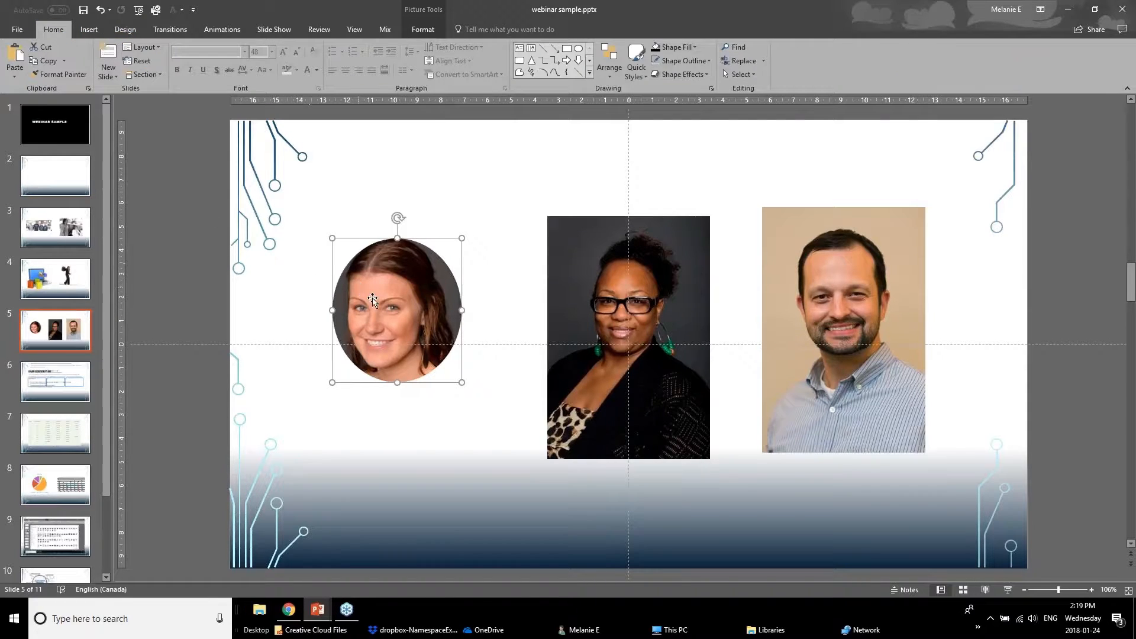
pyautogui.click(68, 76)
pyautogui.click(612, 250)
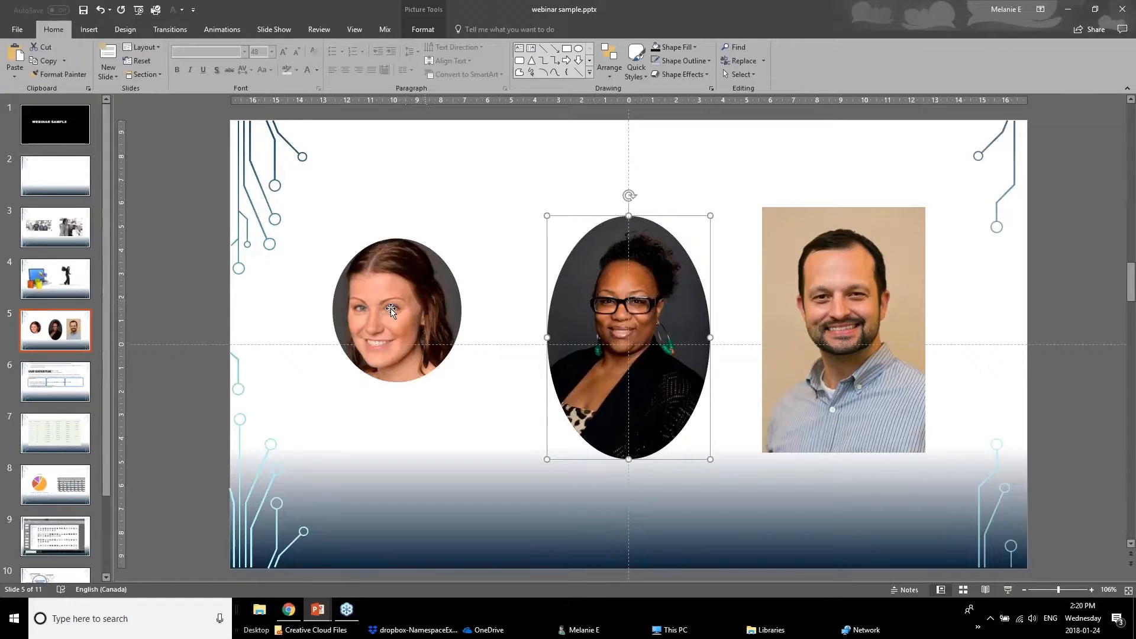
# Apply the left portrait's oval formatting to the right portrait with Format Painter as well.
pyautogui.click(405, 313)
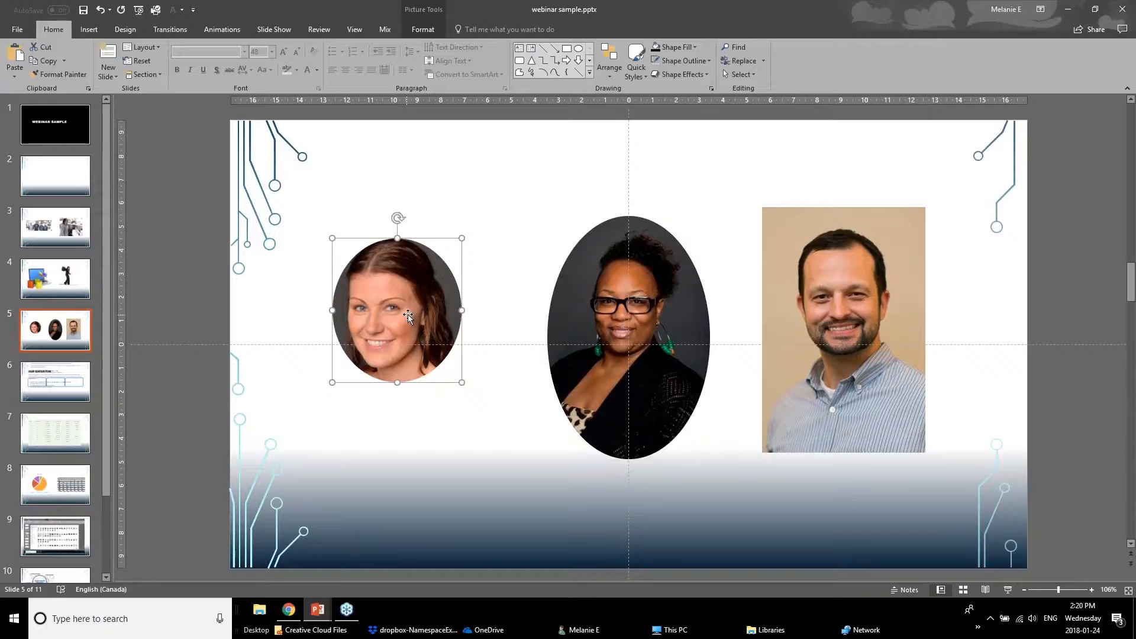
pyautogui.click(55, 75)
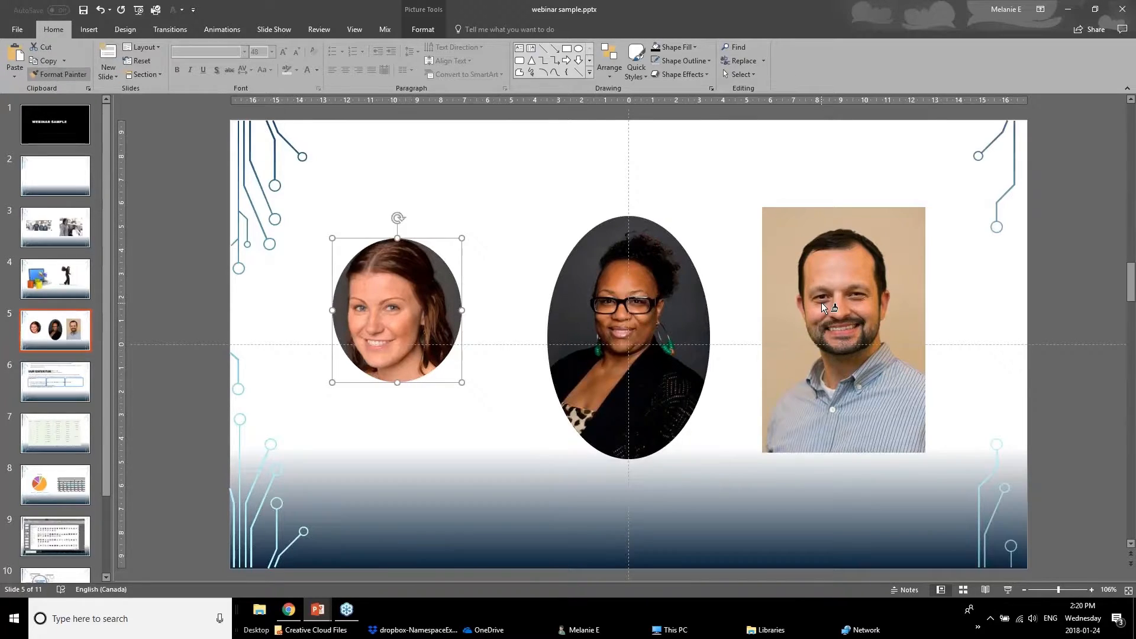
pyautogui.click(821, 303)
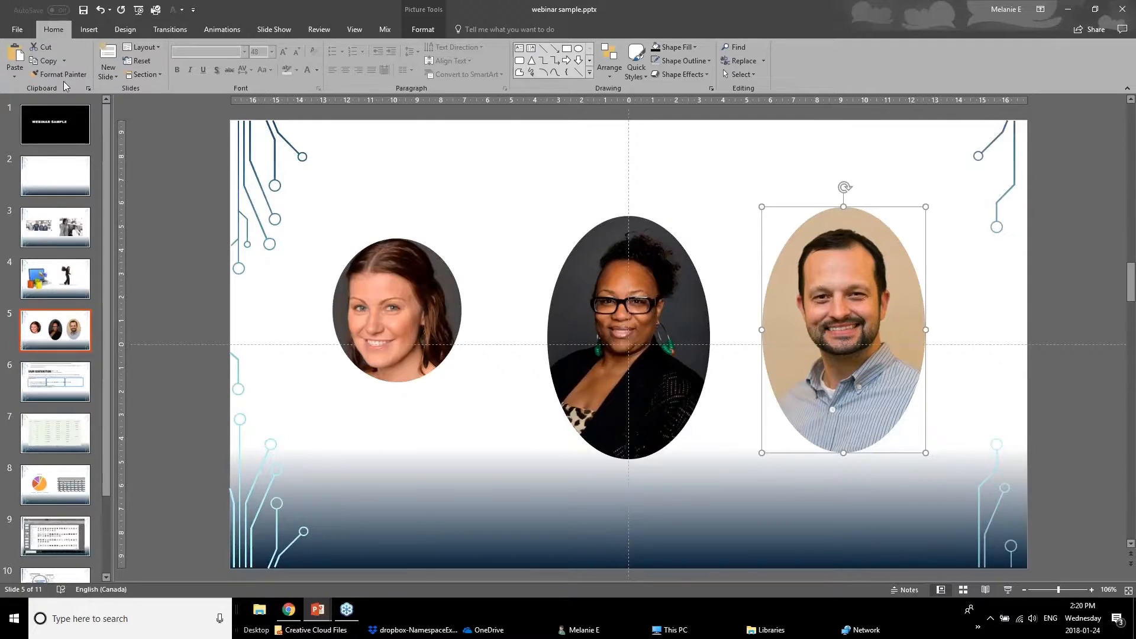
pyautogui.click(588, 368)
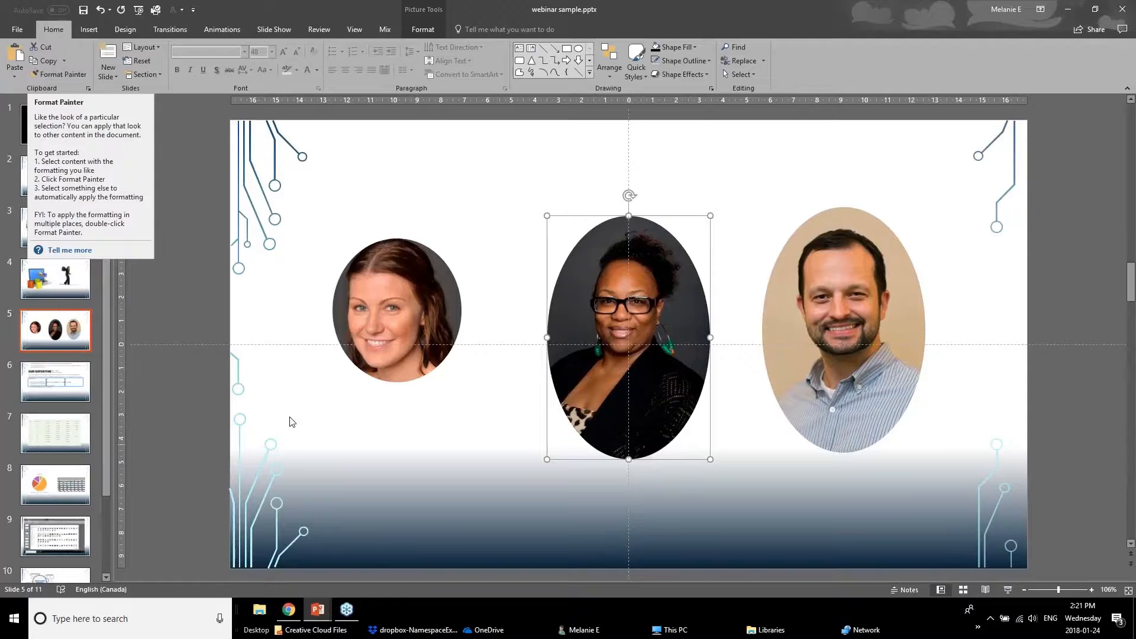
# Switch to the Powerpoint Webinar January 2018 v1 deck and browse its slides to the Cropping & Framing slide.
pyautogui.click(351, 484)
pyautogui.click(321, 613)
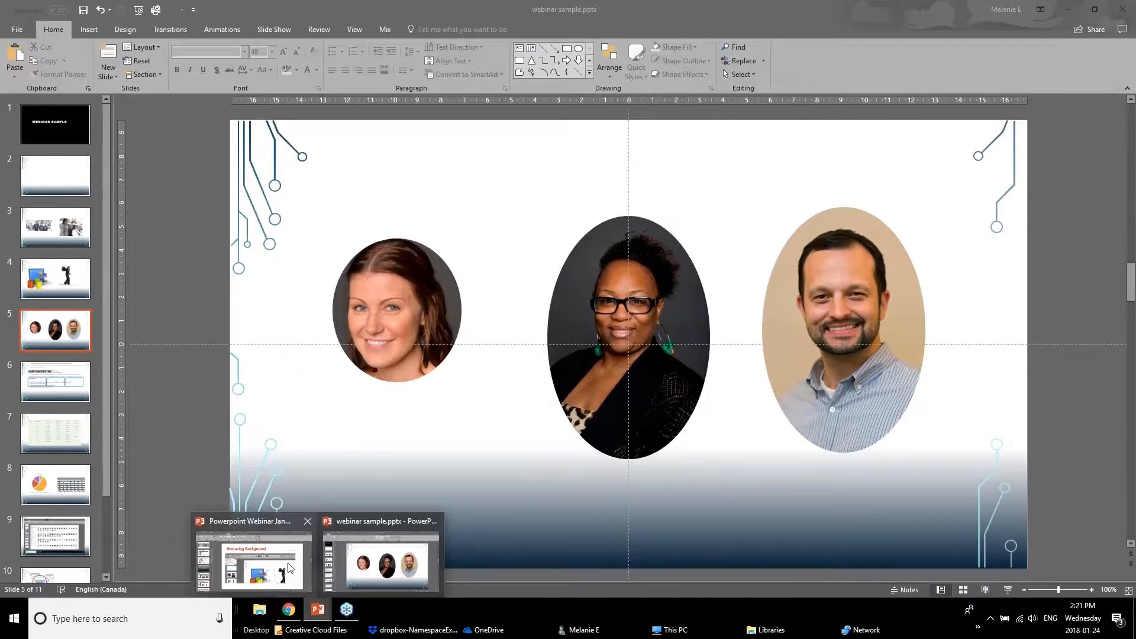
pyautogui.click(290, 568)
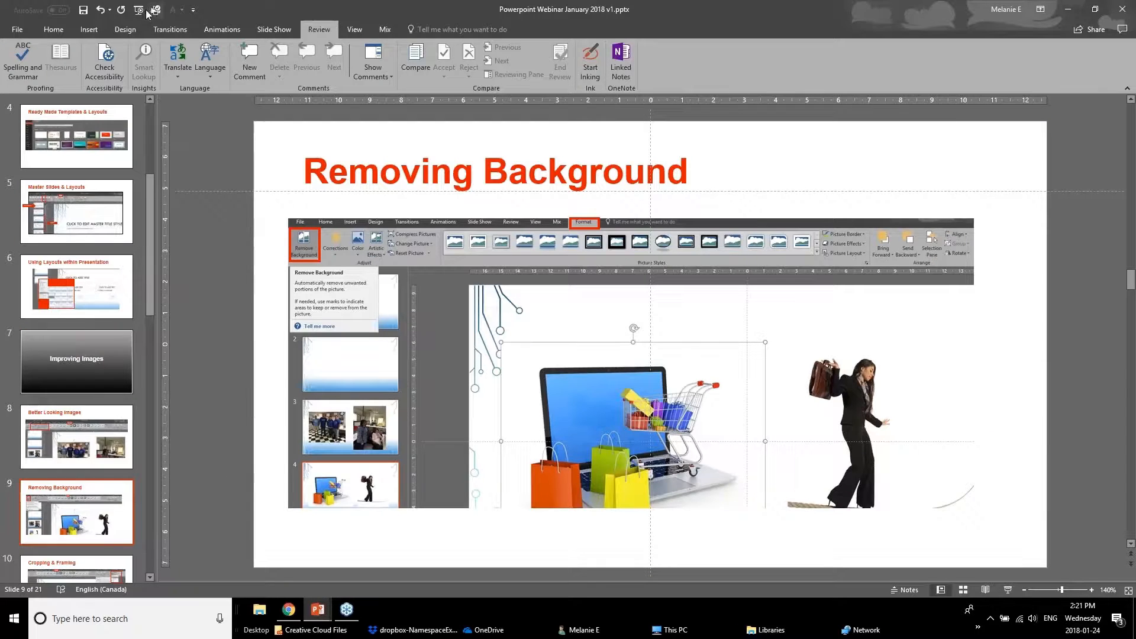
pyautogui.click(103, 441)
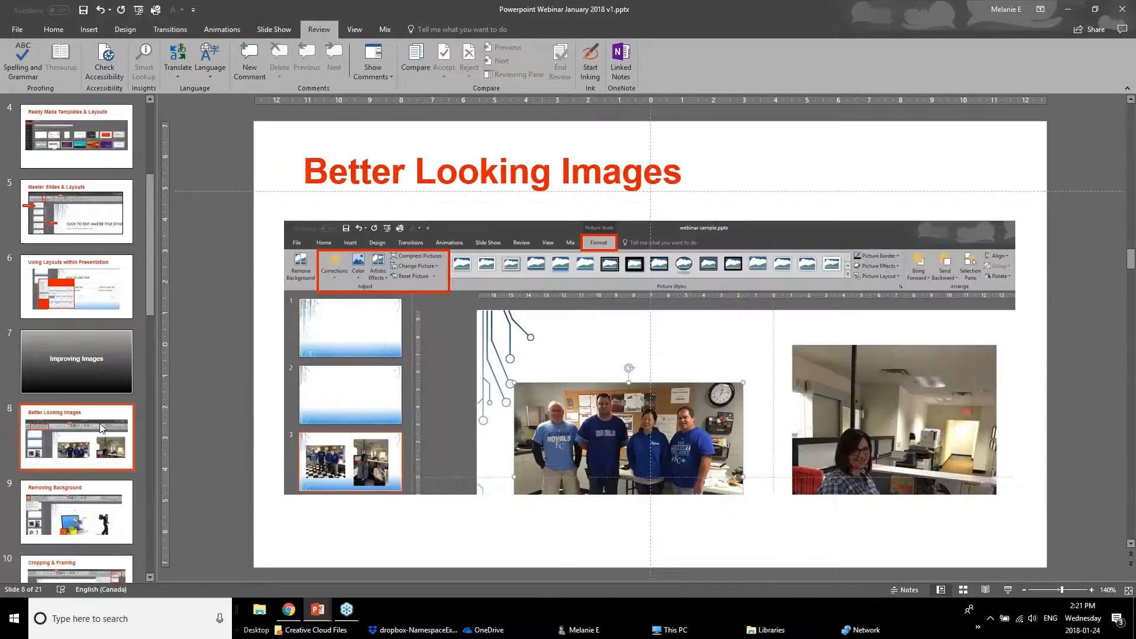
pyautogui.scroll(-1, 101, 441)
pyautogui.scroll(-2, 101, 441)
pyautogui.click(103, 439)
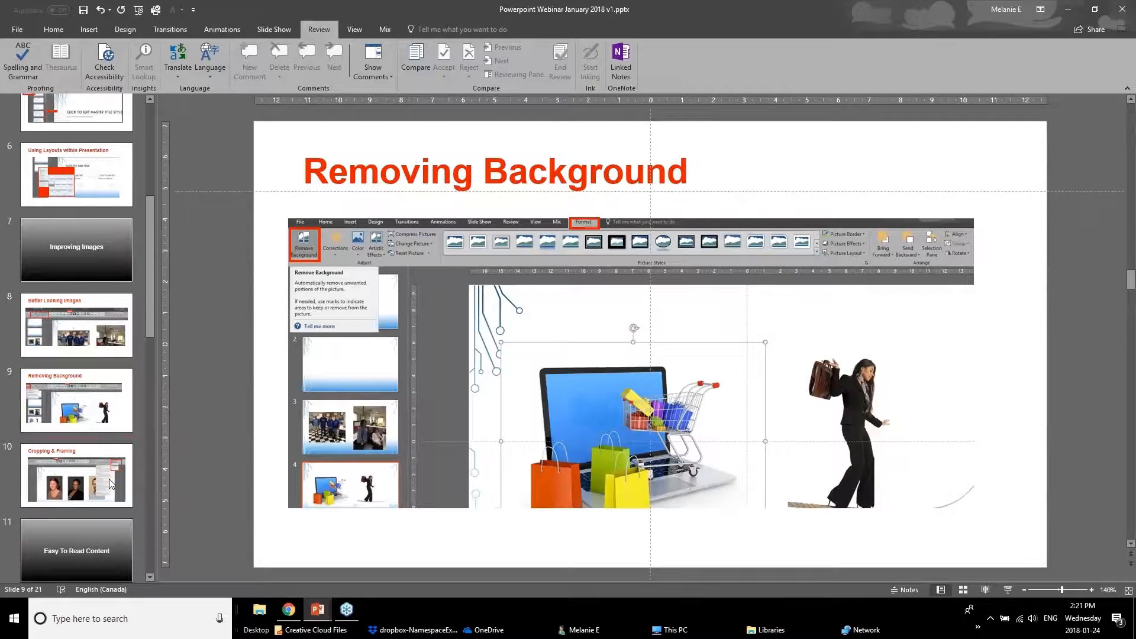
pyautogui.scroll(-2, 83, 472)
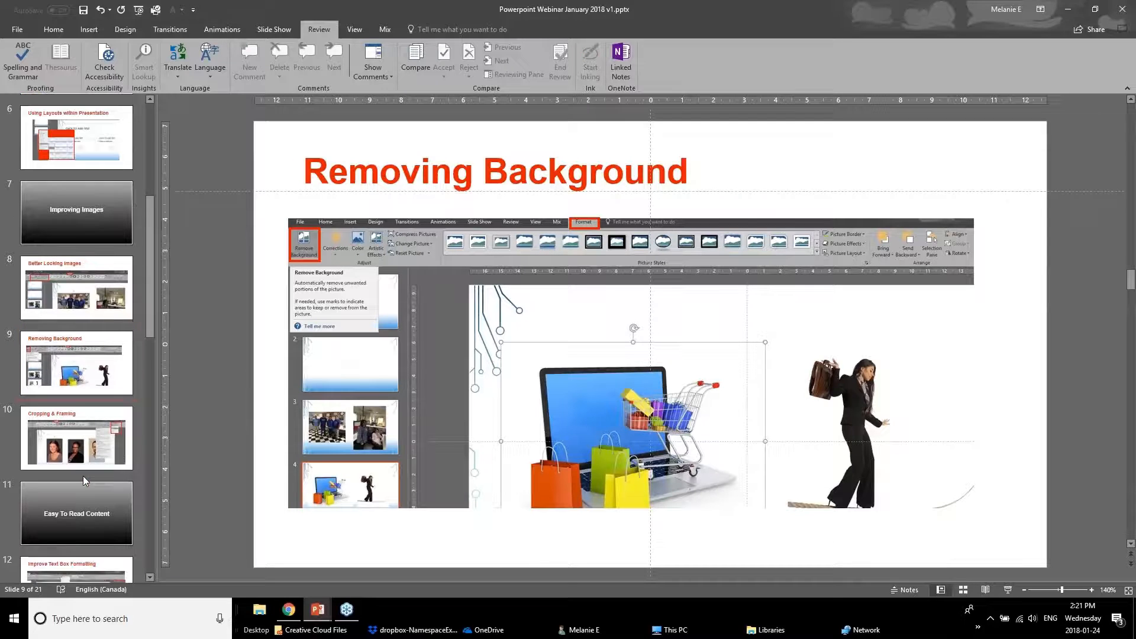
pyautogui.click(73, 442)
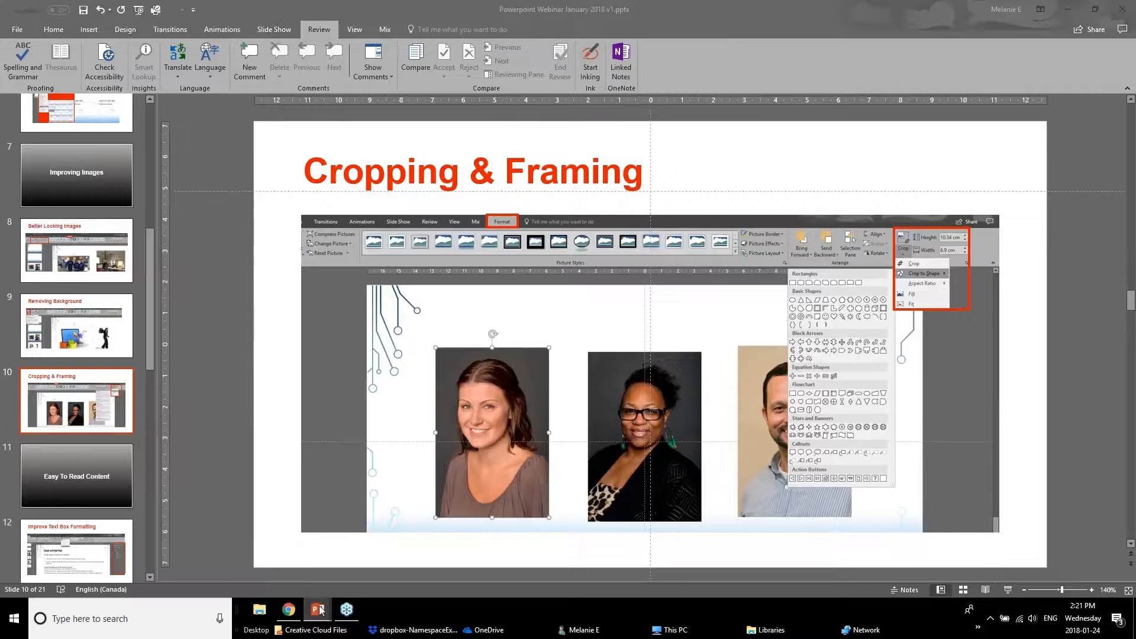
# Return to webinar sample.pptx, apply the Rotated, White picture style to the left portrait, and nudge it slightly up and right.
pyautogui.moveTo(318, 609)
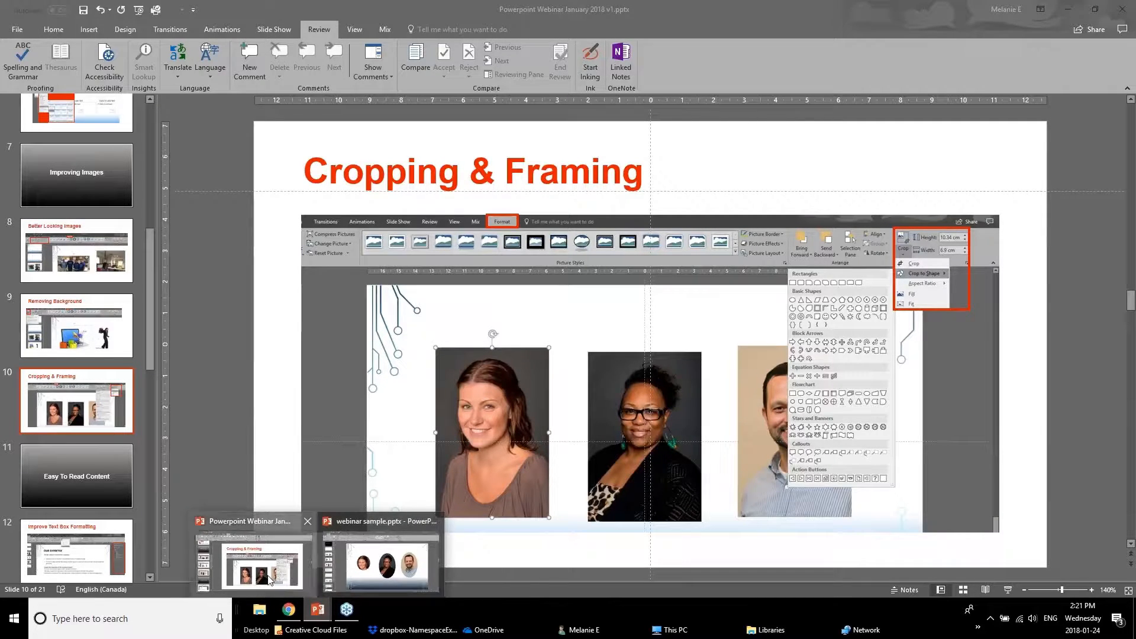
pyautogui.click(268, 577)
pyautogui.click(385, 561)
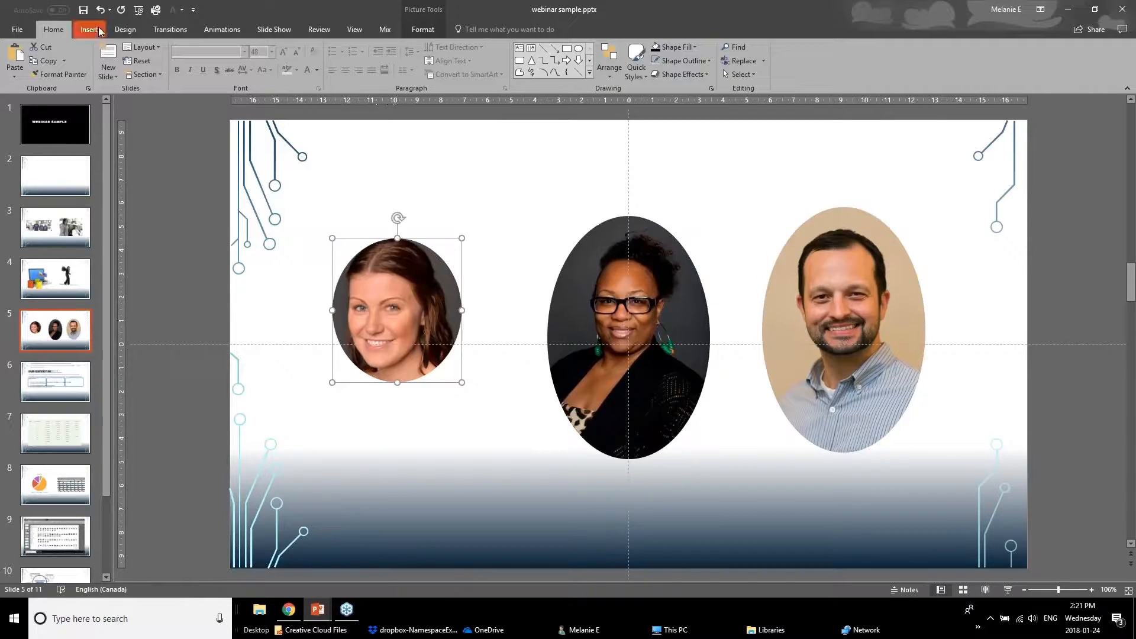
pyautogui.click(423, 26)
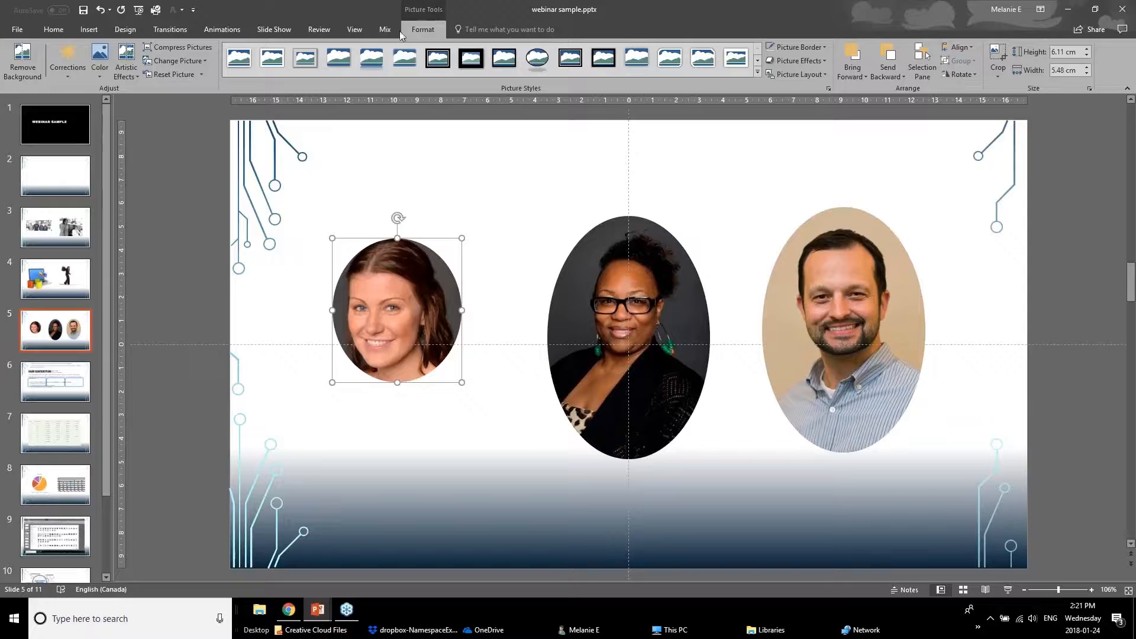
pyautogui.click(758, 72)
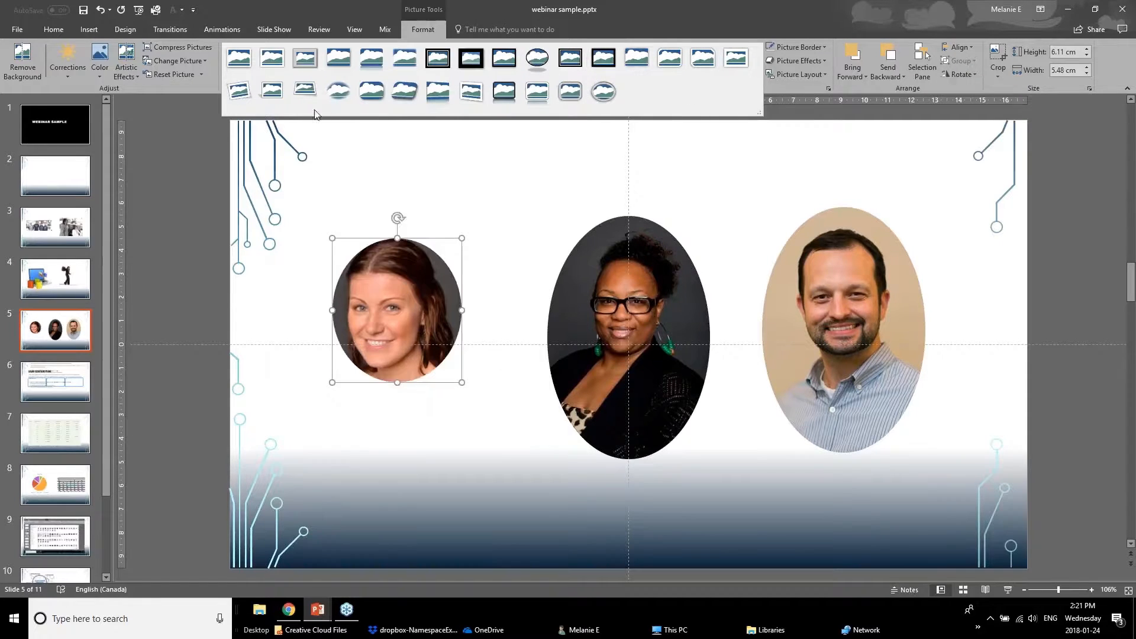
pyautogui.click(248, 87)
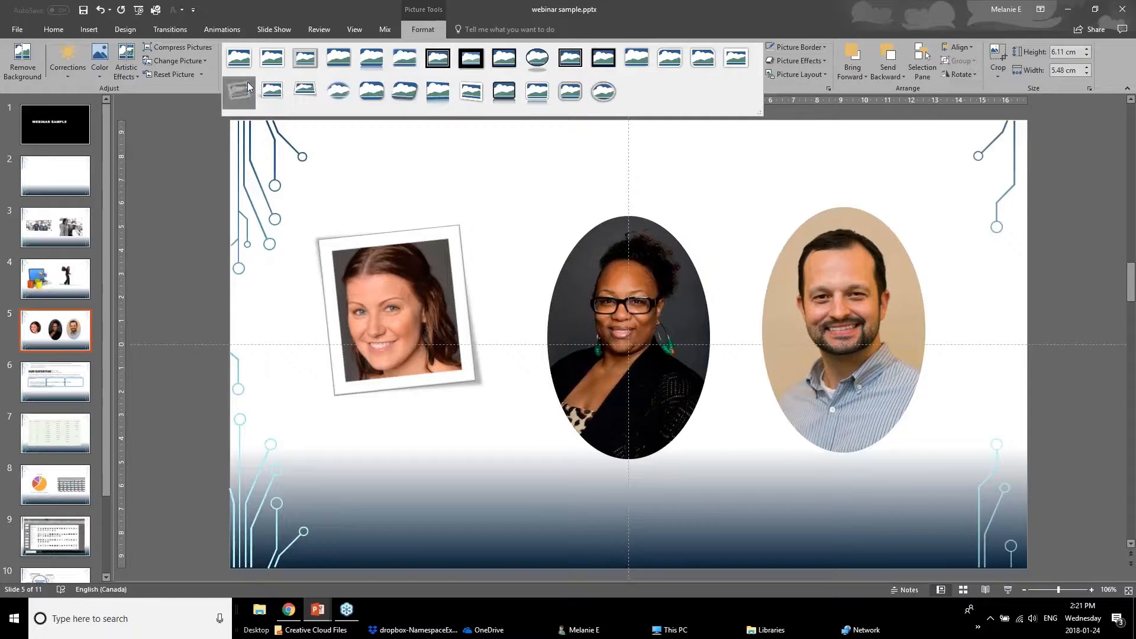
pyautogui.moveTo(414, 369); pyautogui.dragTo(431, 340)
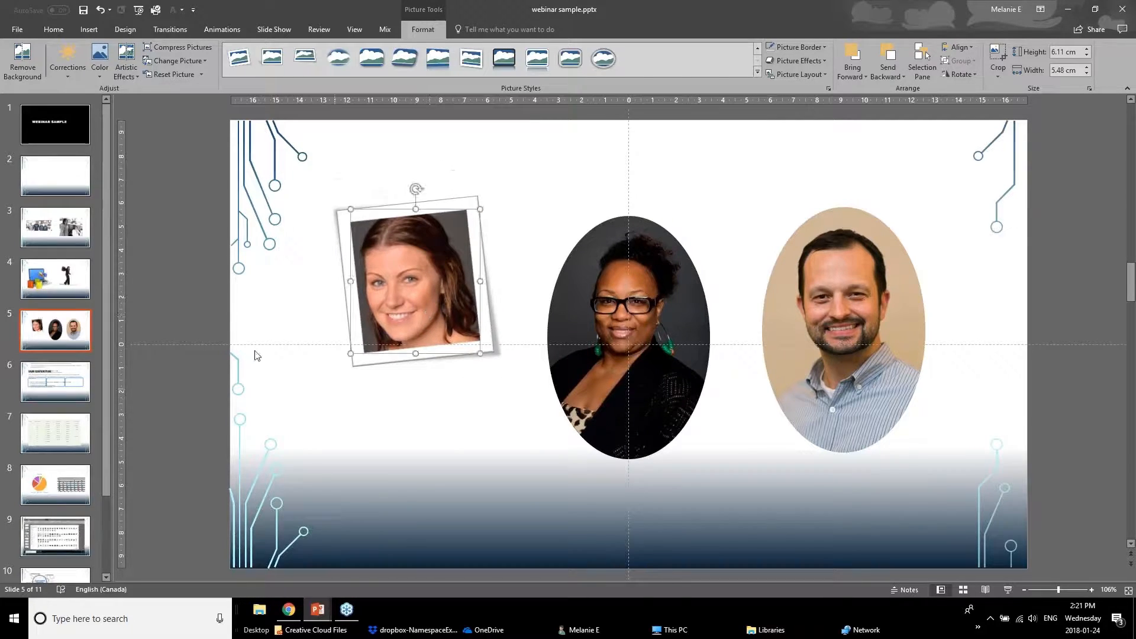
pyautogui.click(227, 353)
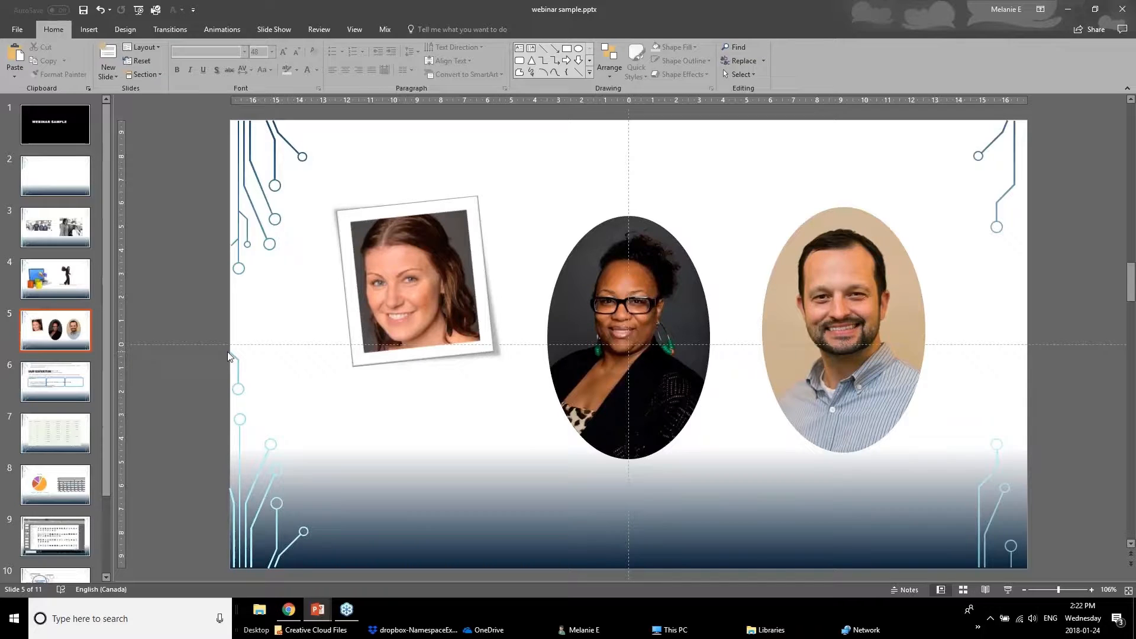
# Select the middle oval portrait and open its Picture Border and Picture Effects options.
pyautogui.click(598, 291)
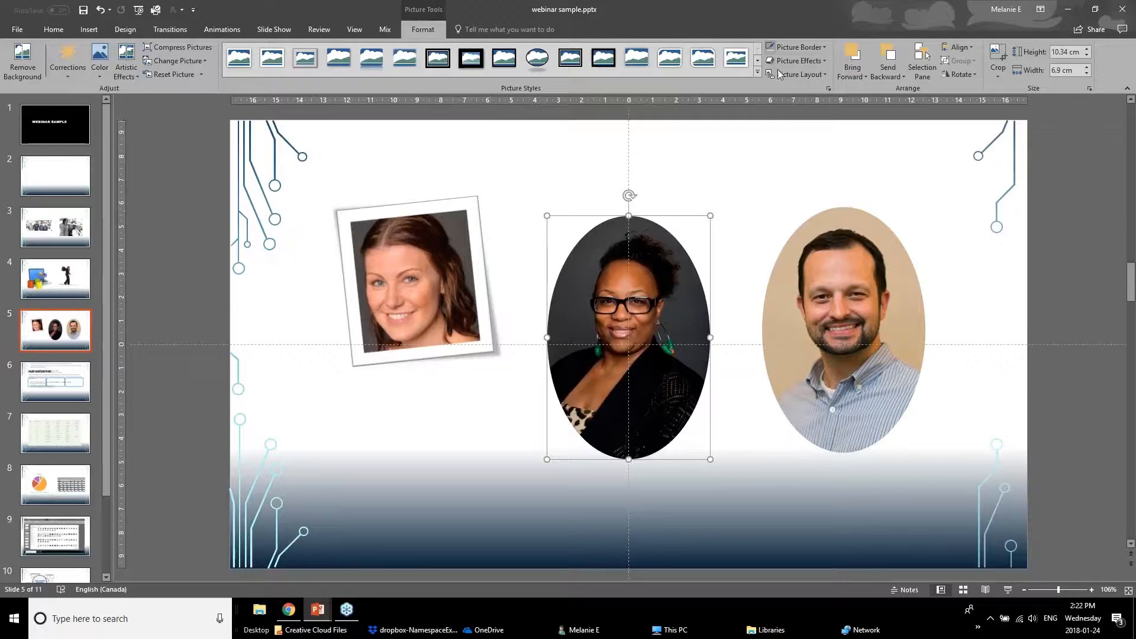
pyautogui.click(799, 47)
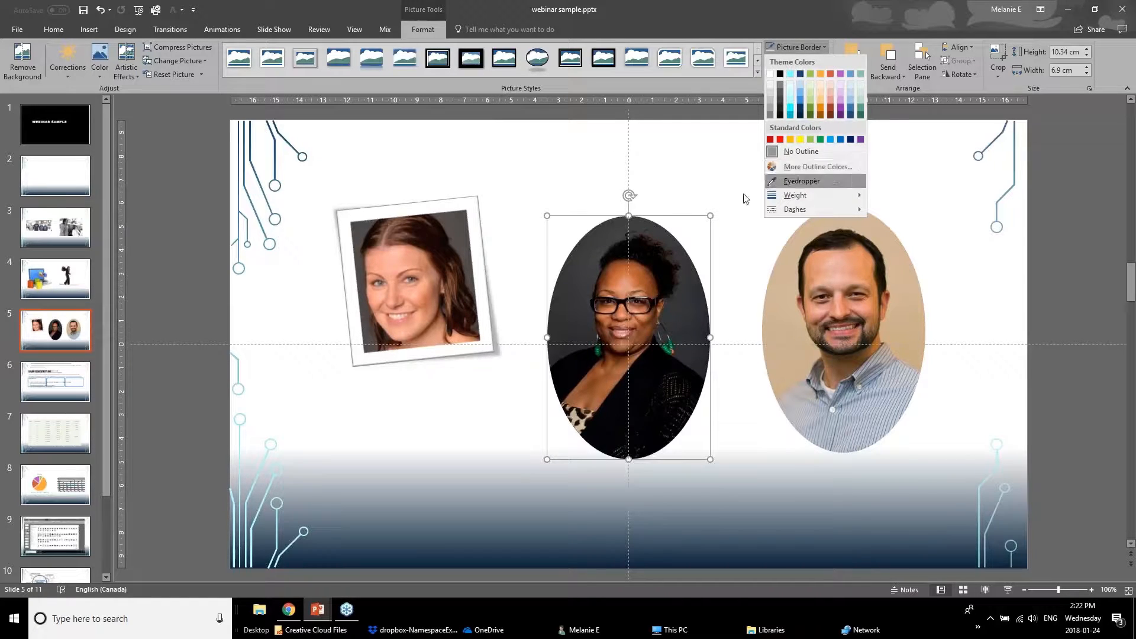
pyautogui.click(814, 47)
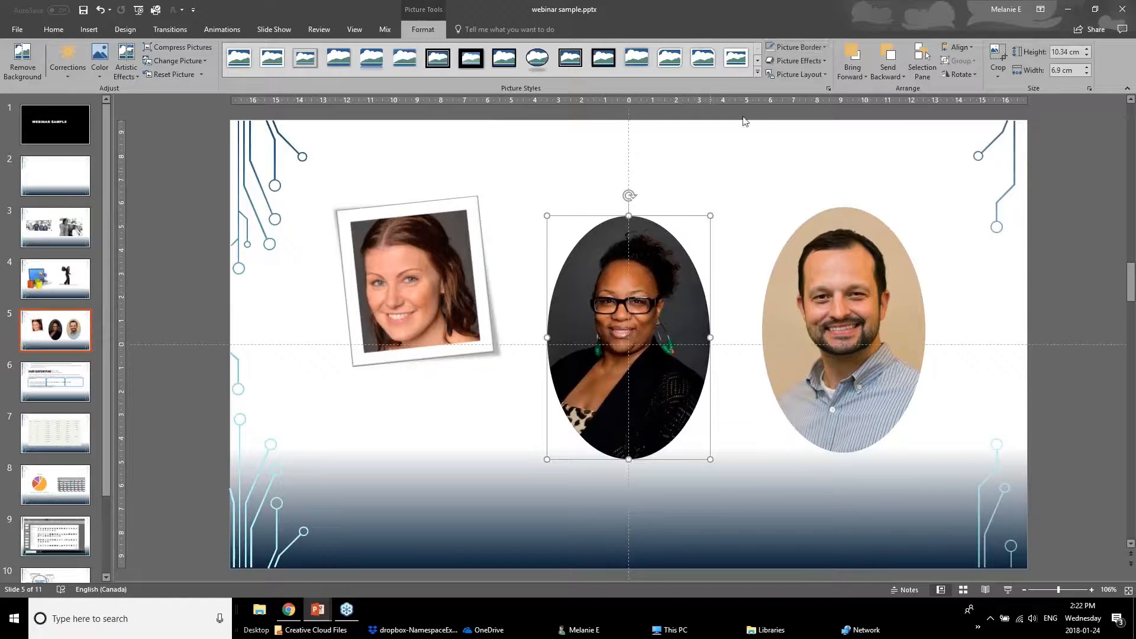
pyautogui.click(801, 48)
pyautogui.click(816, 61)
pyautogui.click(817, 61)
pyautogui.moveTo(805, 110)
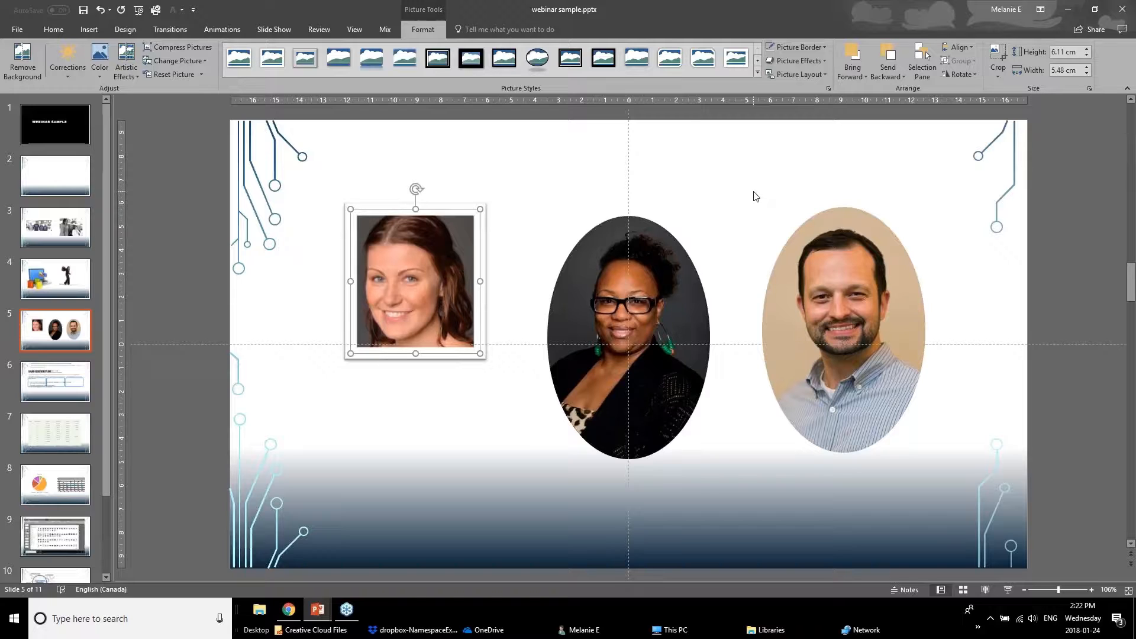
# Switch to the webinar outline deck and go to the Improve Text Box Formatting slide.
pyautogui.click(317, 610)
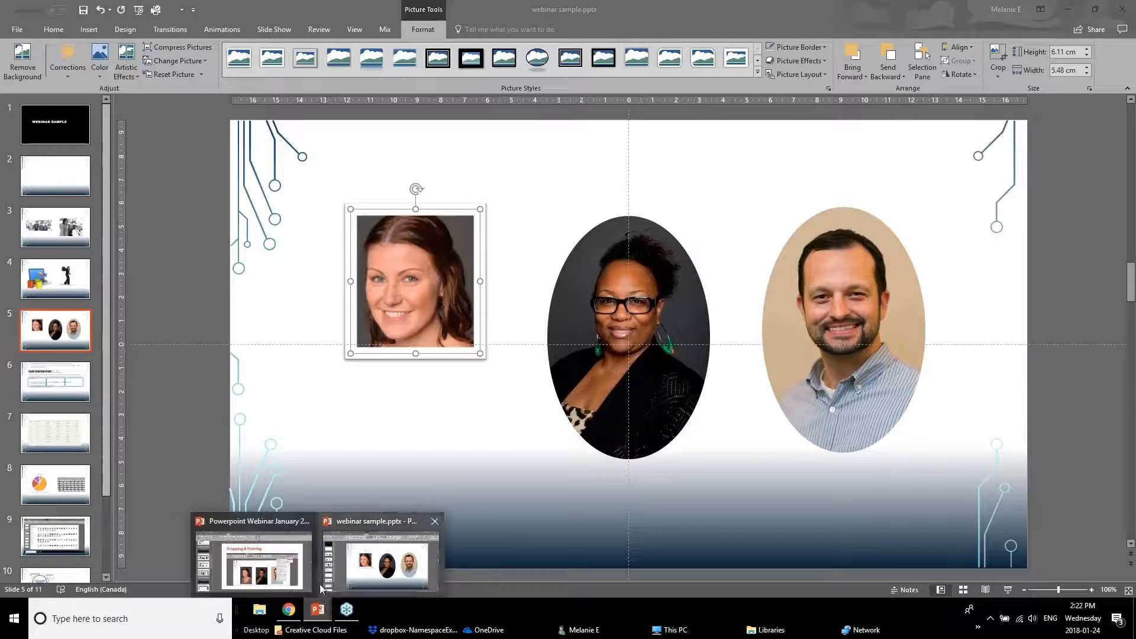
pyautogui.click(254, 559)
pyautogui.scroll(-1, 132, 457)
pyautogui.click(97, 420)
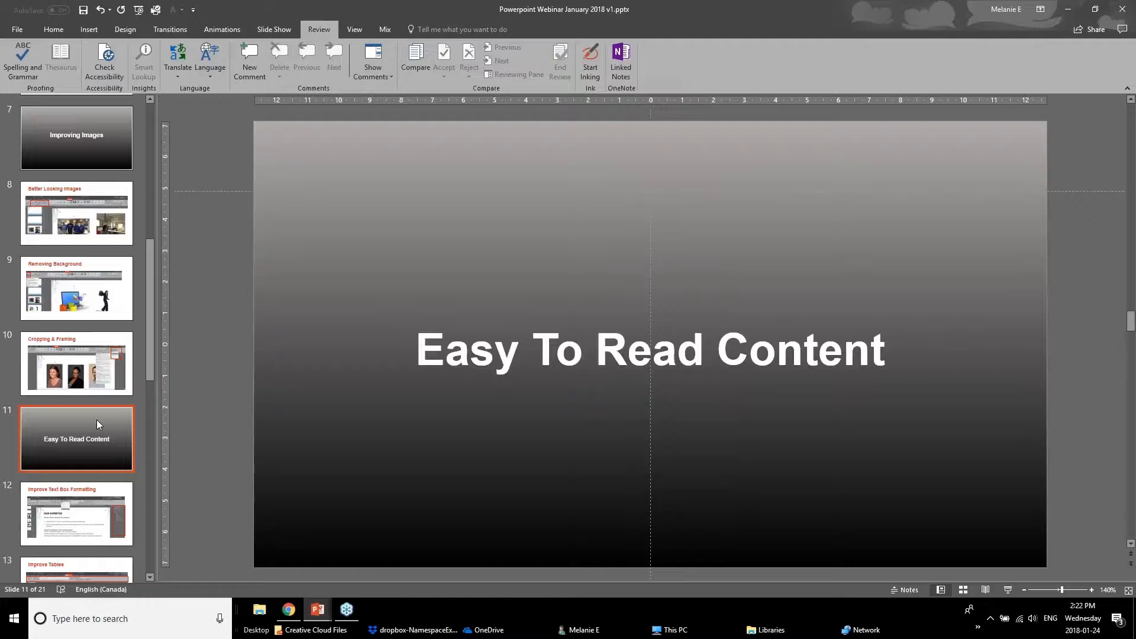
pyautogui.click(64, 542)
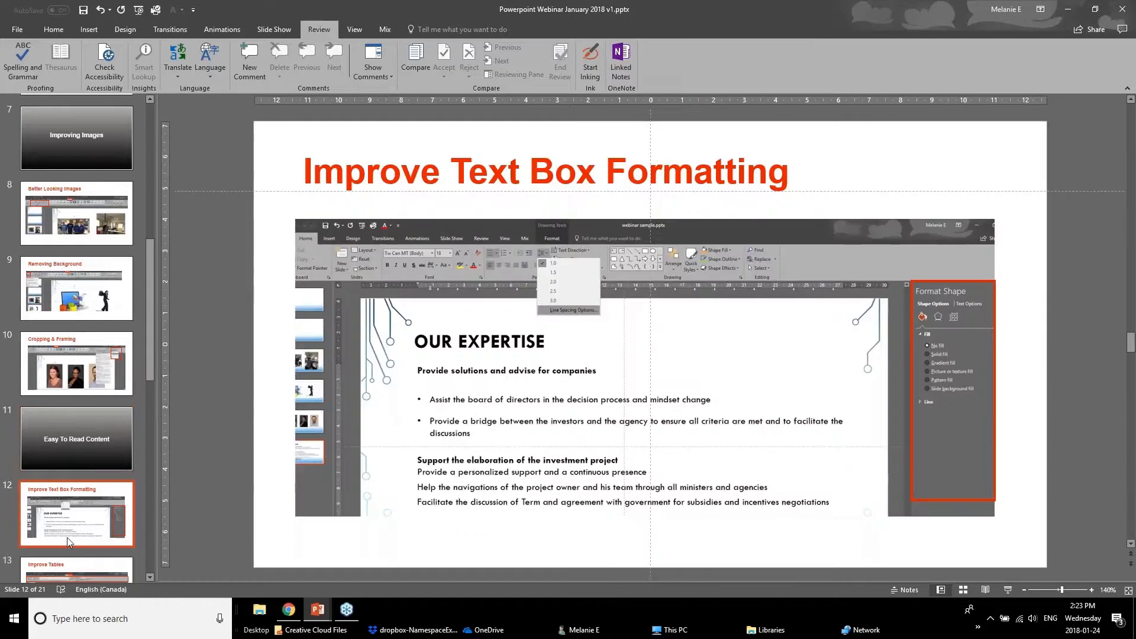
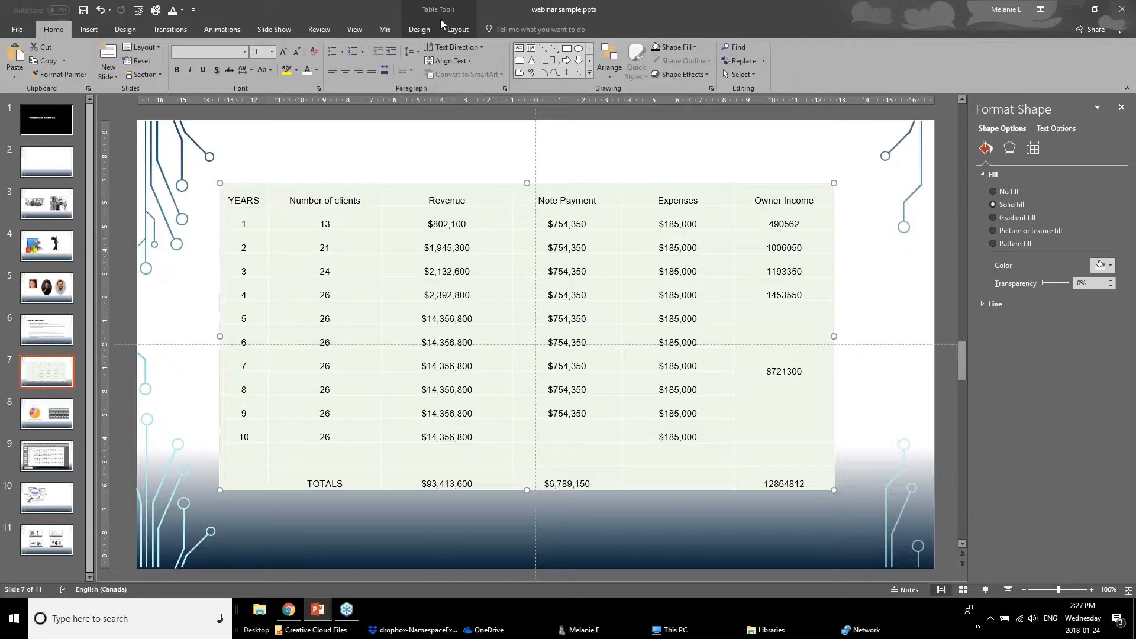
# Browse the table's Design and Layout tool options.
pyautogui.click(420, 33)
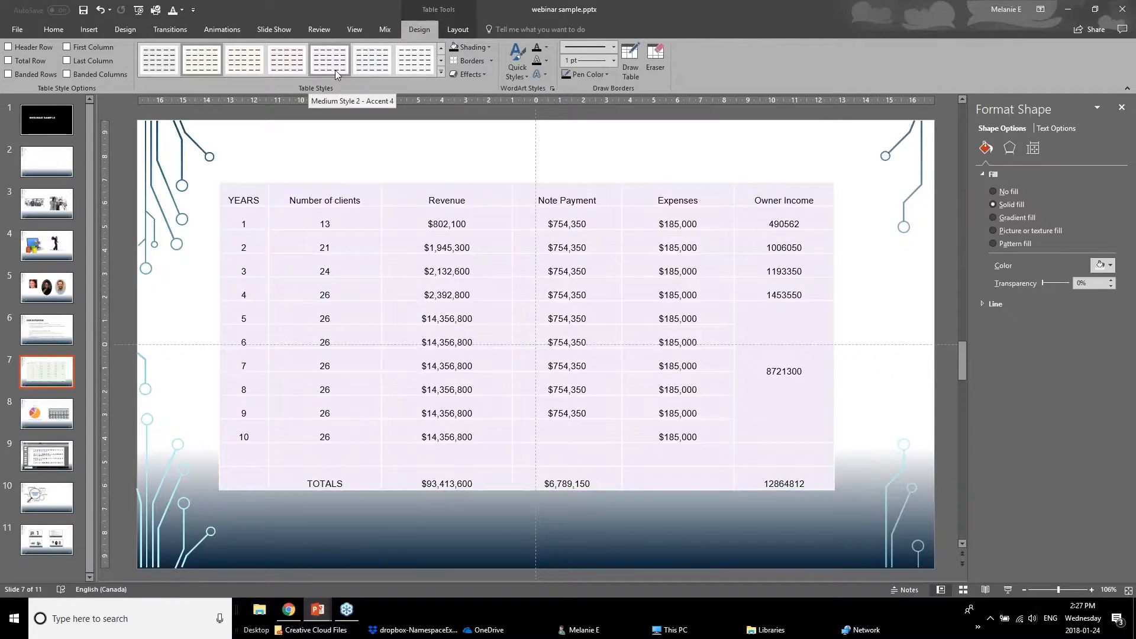
pyautogui.click(460, 30)
pyautogui.click(43, 68)
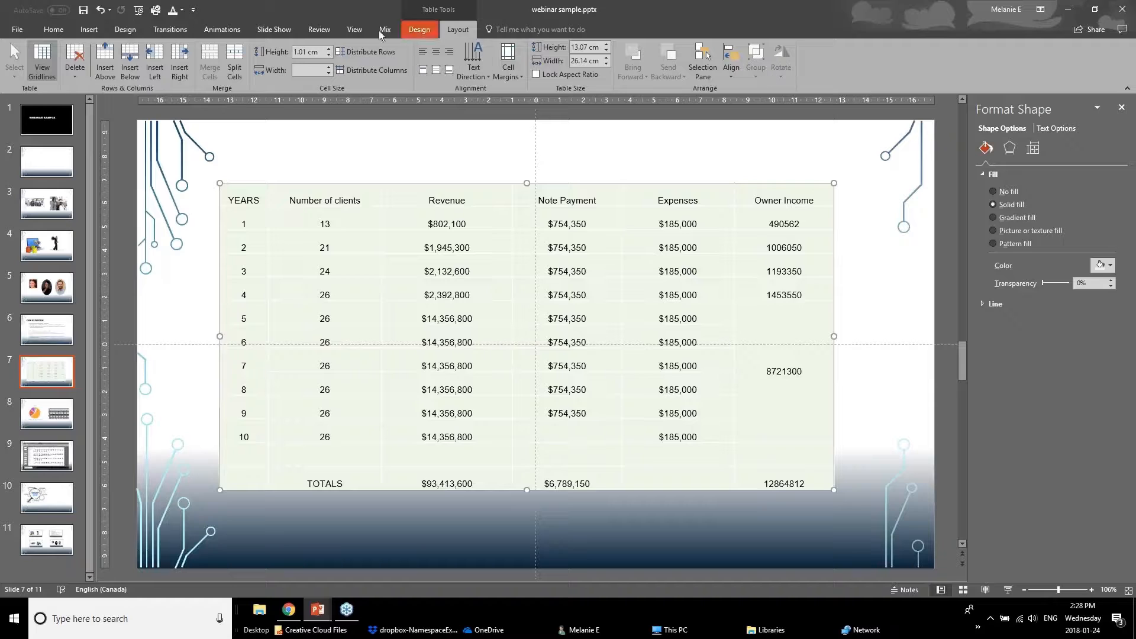
pyautogui.click(432, 29)
pyautogui.click(445, 31)
pyautogui.click(429, 33)
pyautogui.click(458, 30)
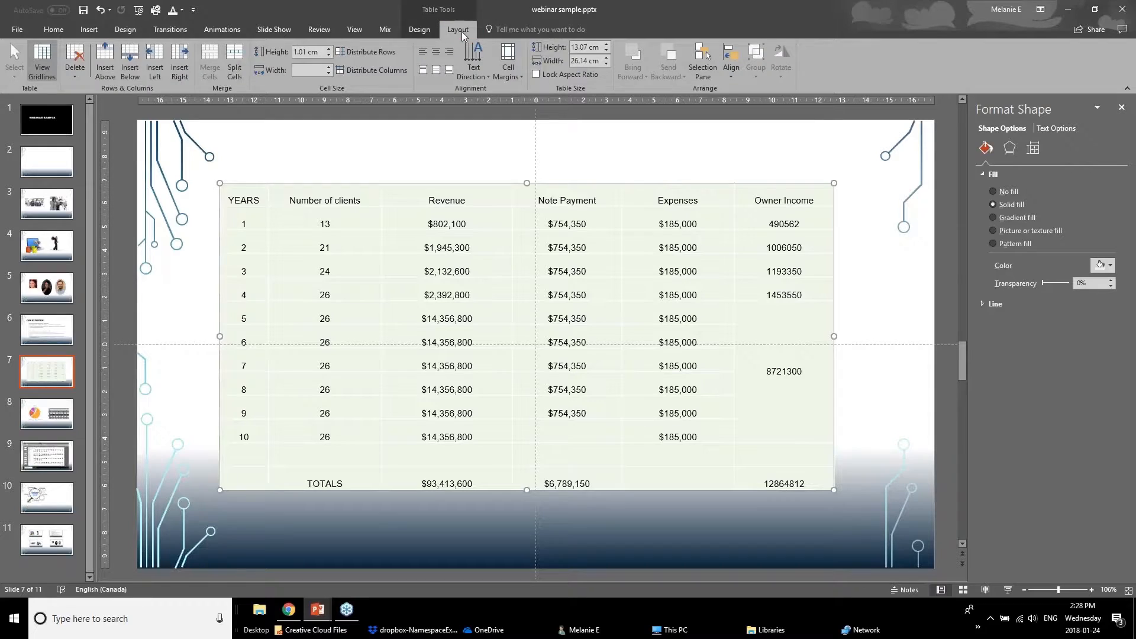
pyautogui.click(425, 30)
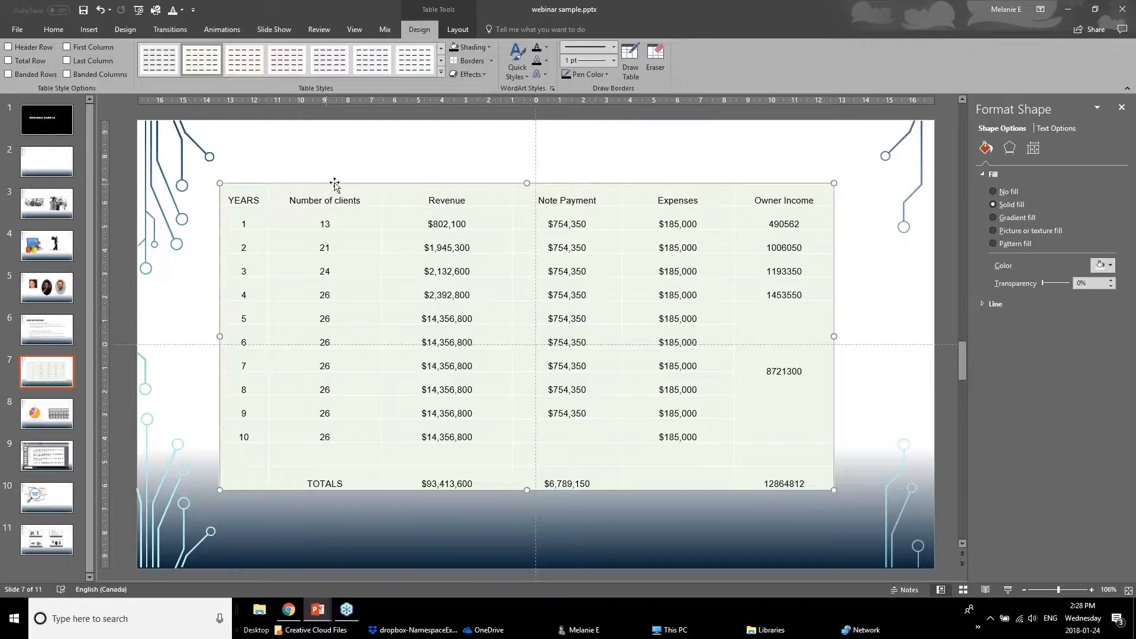
# Turn on Header Row, Total Row and Last Column table style options and preview the table styles gallery.
pyautogui.click(8, 47)
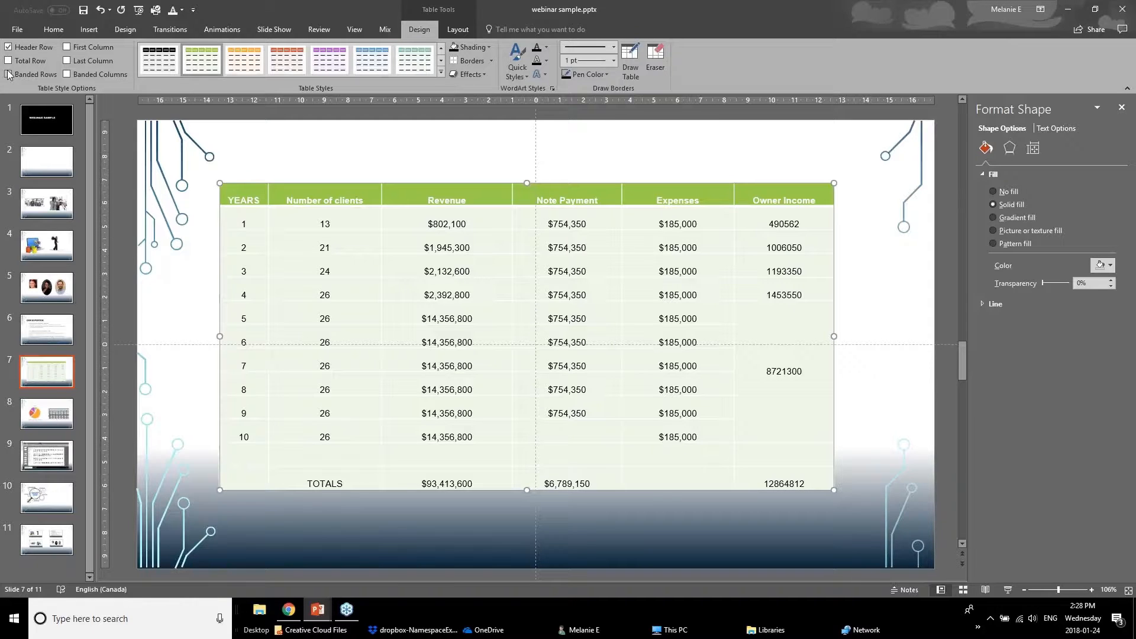
pyautogui.click(8, 61)
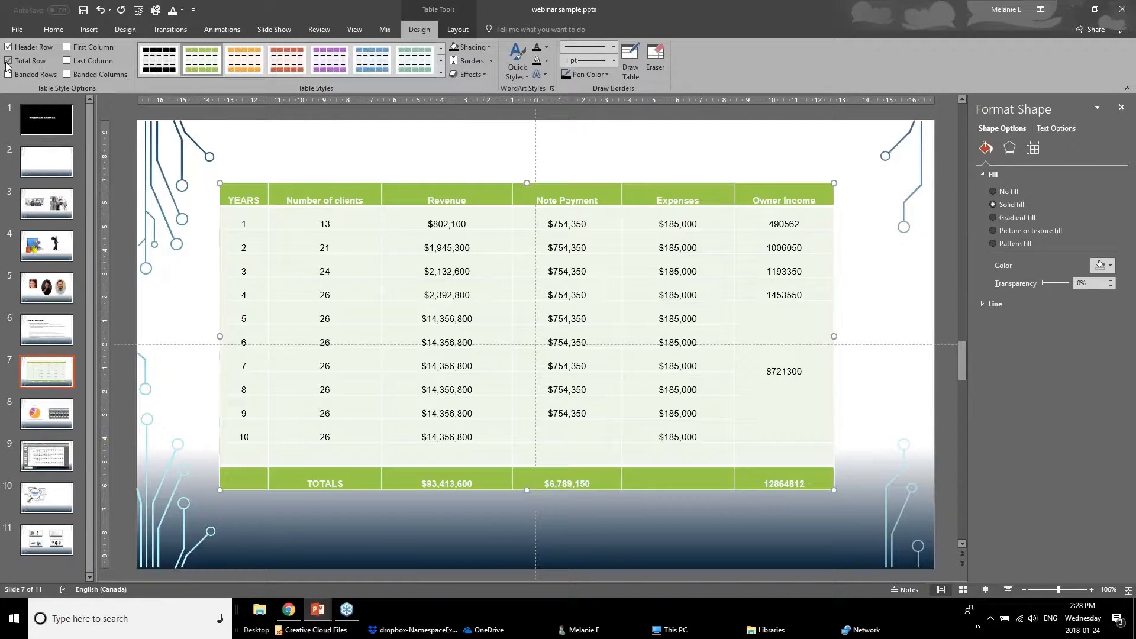
pyautogui.click(67, 60)
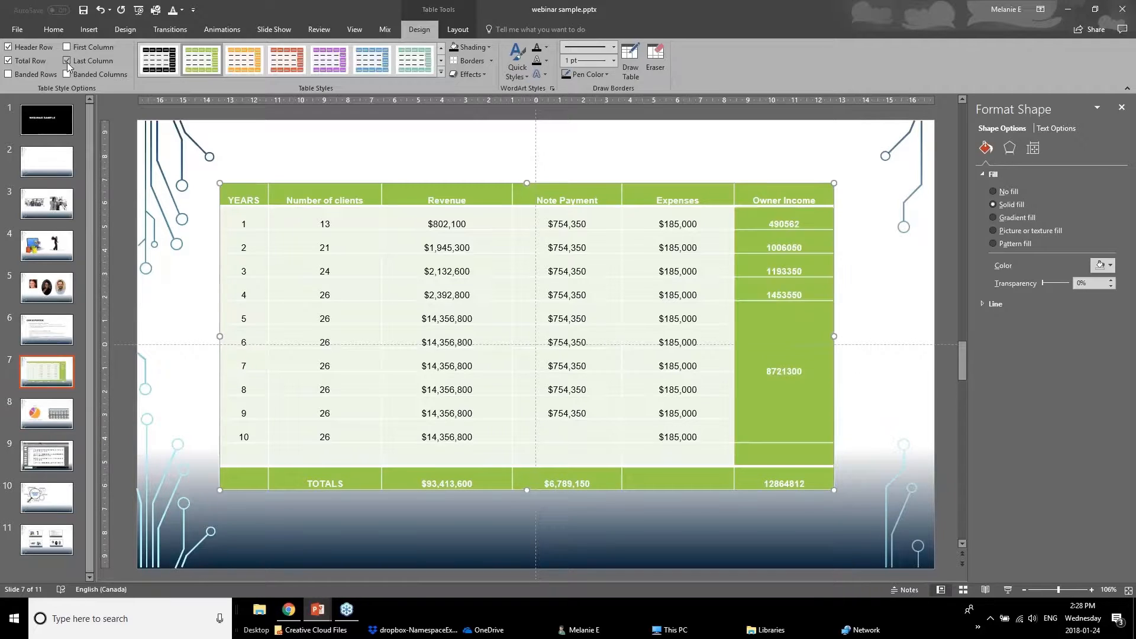
pyautogui.click(441, 72)
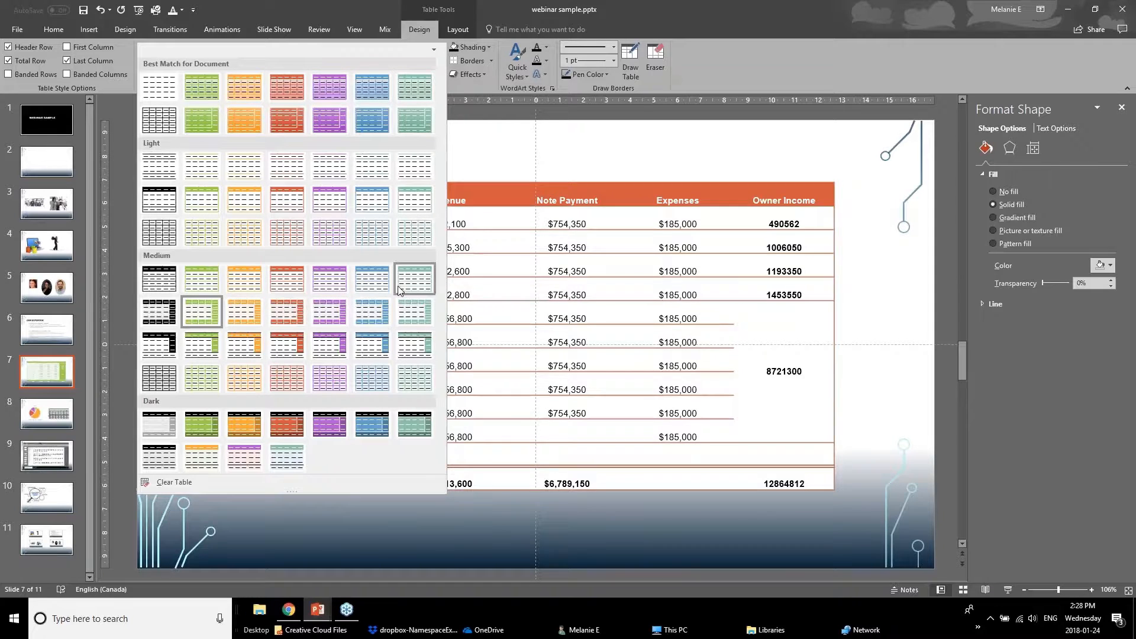
pyautogui.click(464, 166)
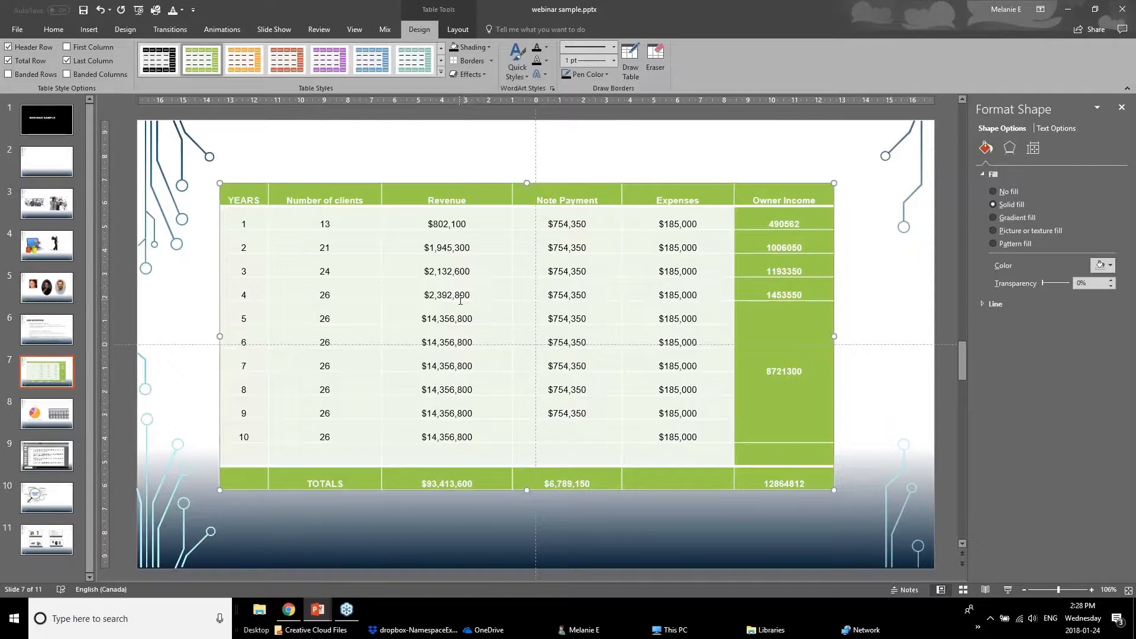
# Undo the three table style option changes.
pyautogui.hotkey('ctrl', 'z')
pyautogui.hotkey('ctrl', 'z')
pyautogui.hotkey('ctrl', 'z')
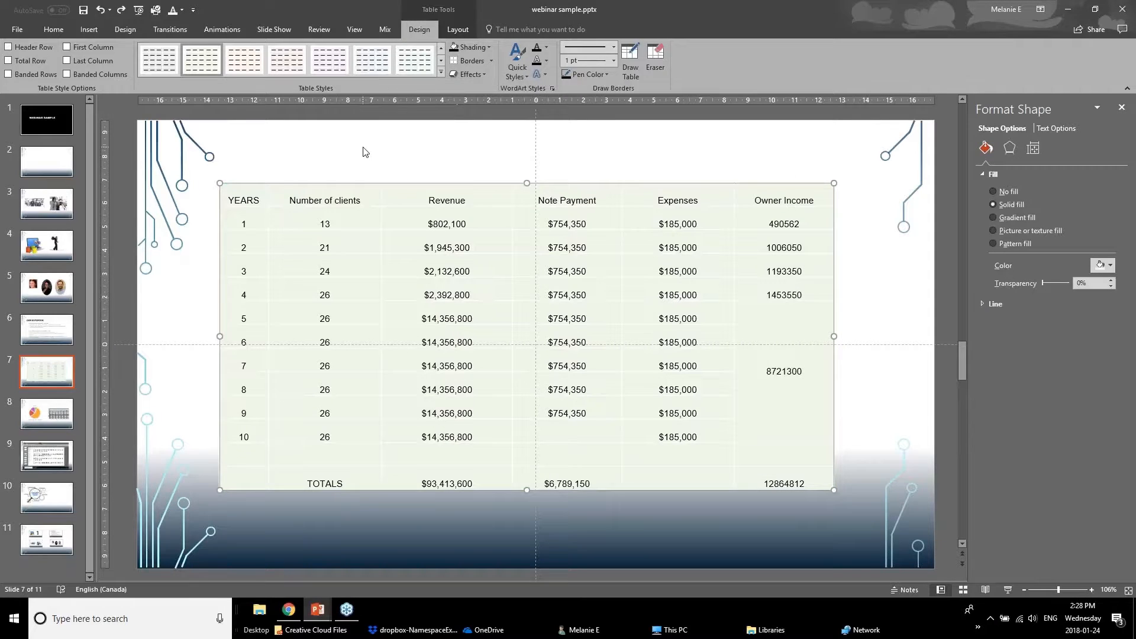
# Shade the table's header row dark red and make its text white.
pyautogui.click(366, 152)
pyautogui.moveTo(247, 198); pyautogui.dragTo(810, 197)
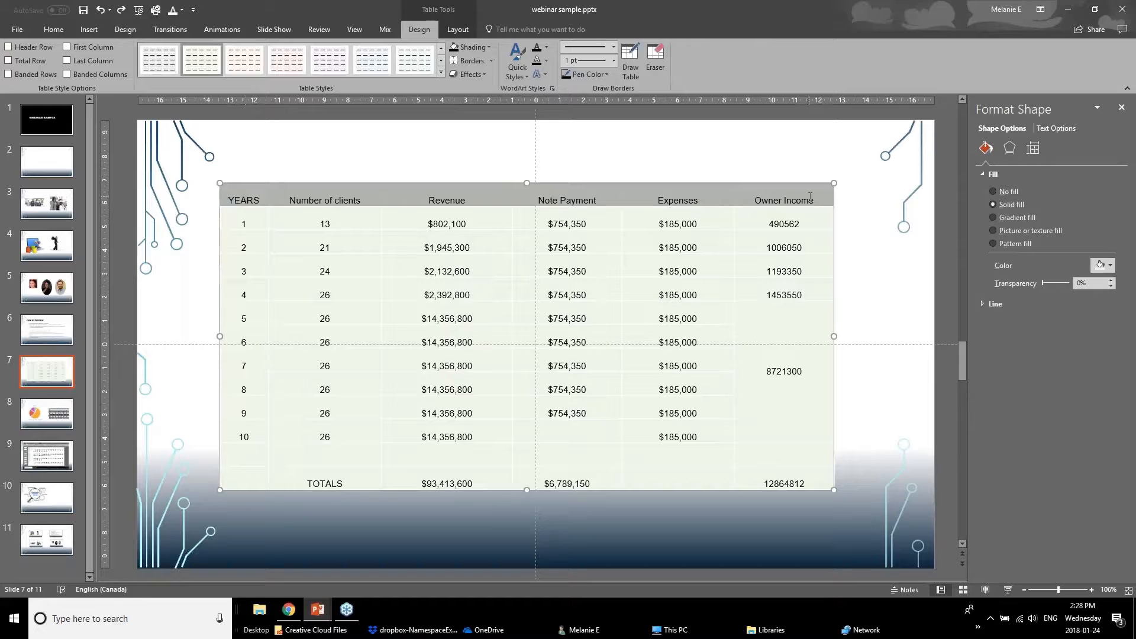
pyautogui.click(489, 48)
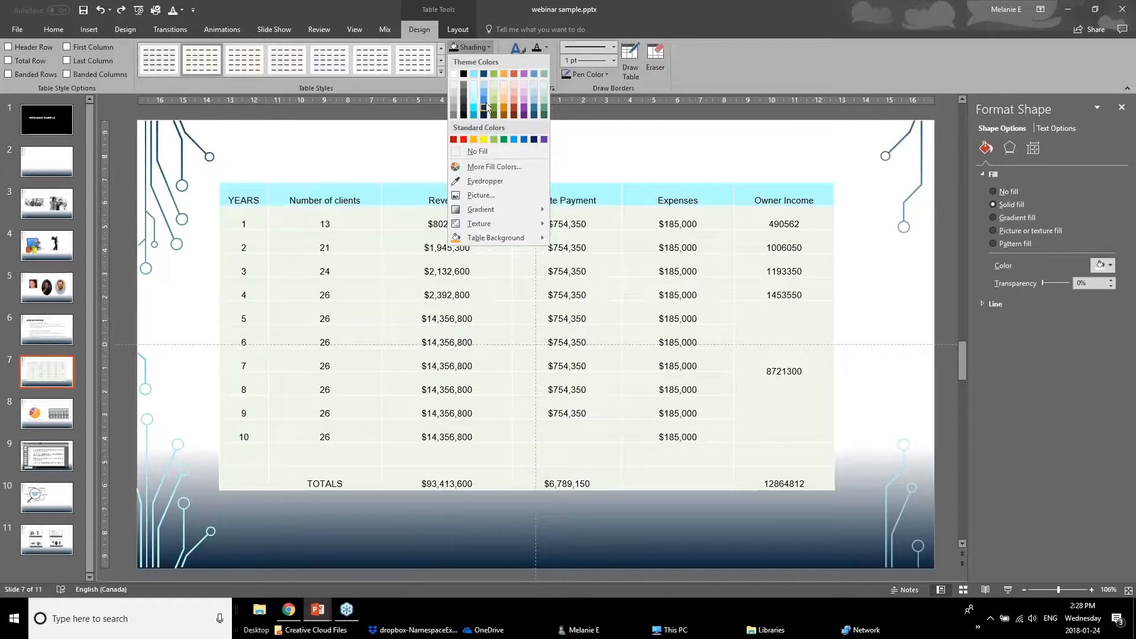
pyautogui.click(454, 141)
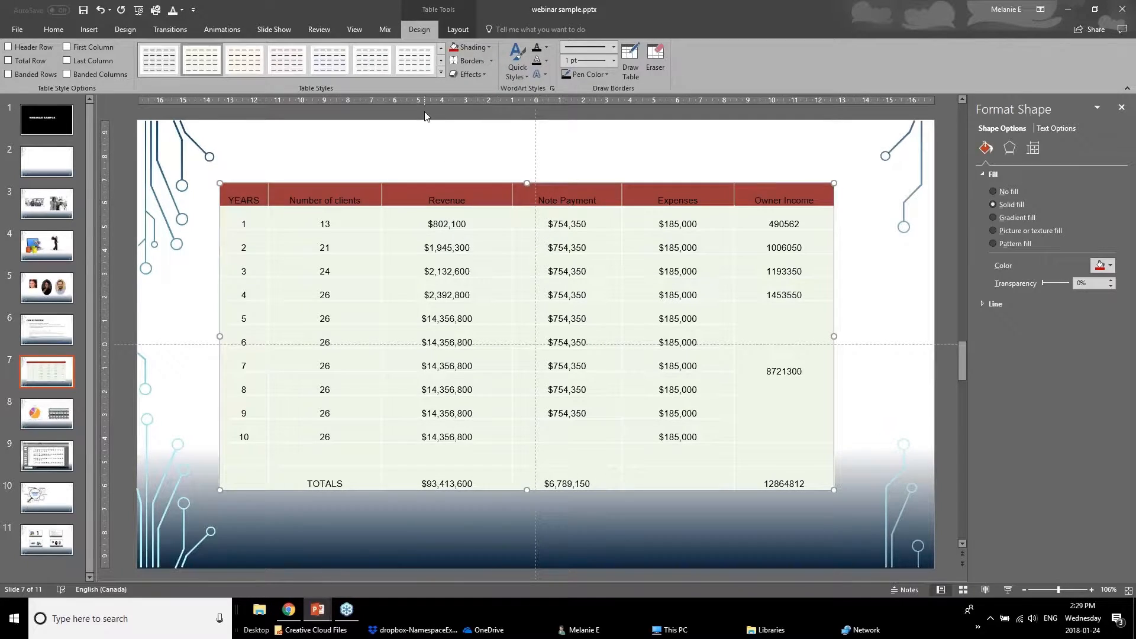
pyautogui.click(545, 49)
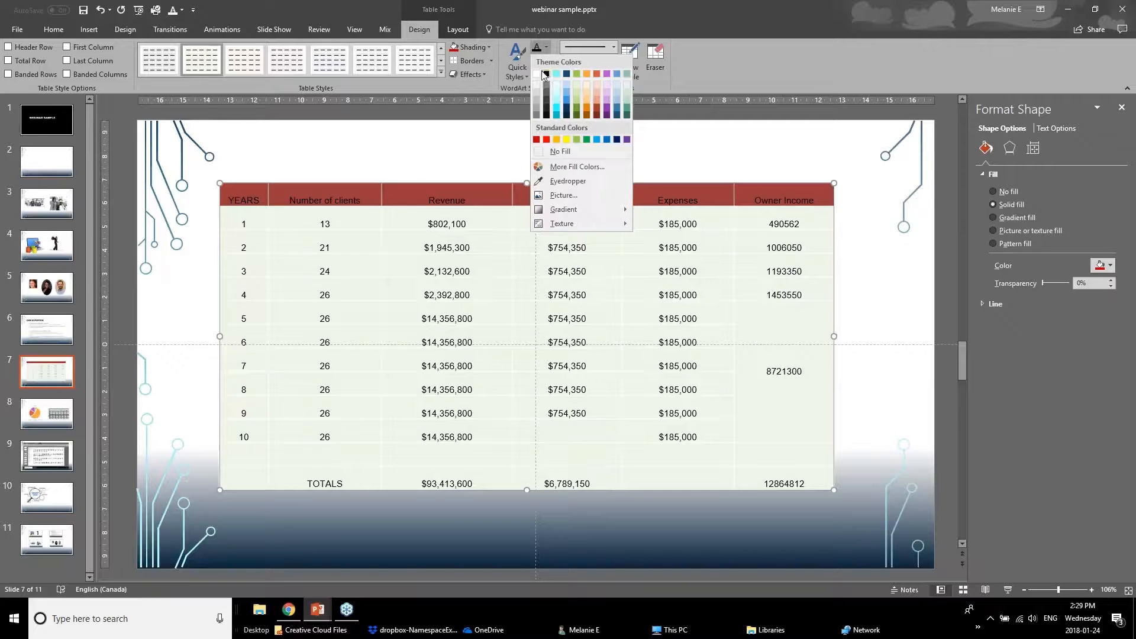
pyautogui.click(537, 74)
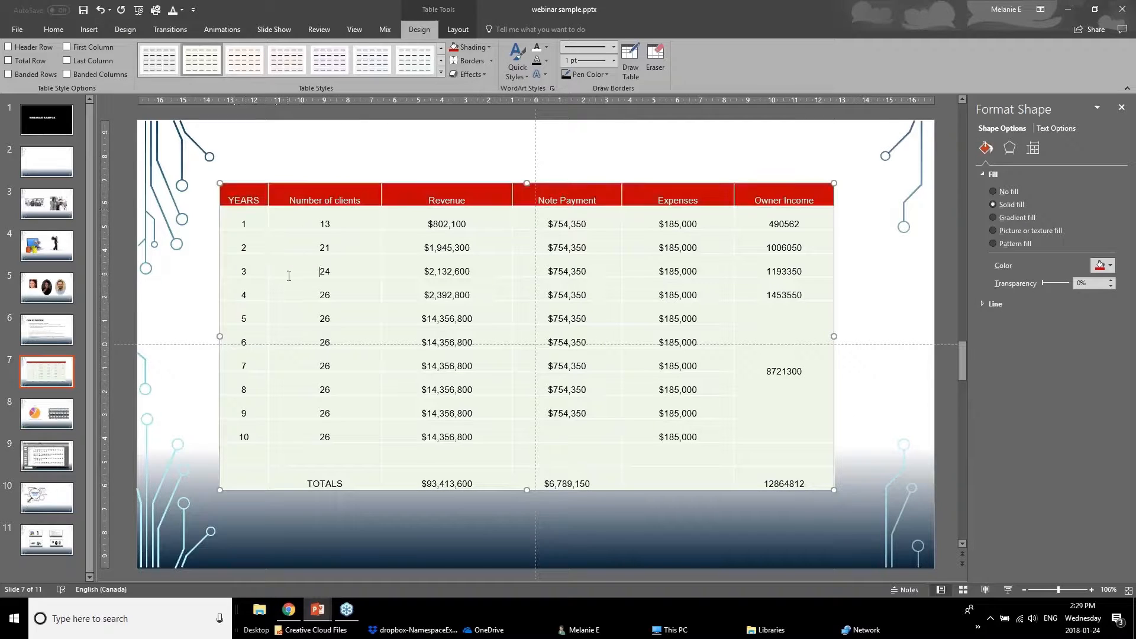
# Select the table's data cells, choose a pen color, and apply All Borders to them.
pyautogui.moveTo(239, 201); pyautogui.dragTo(769, 482)
pyautogui.click(491, 61)
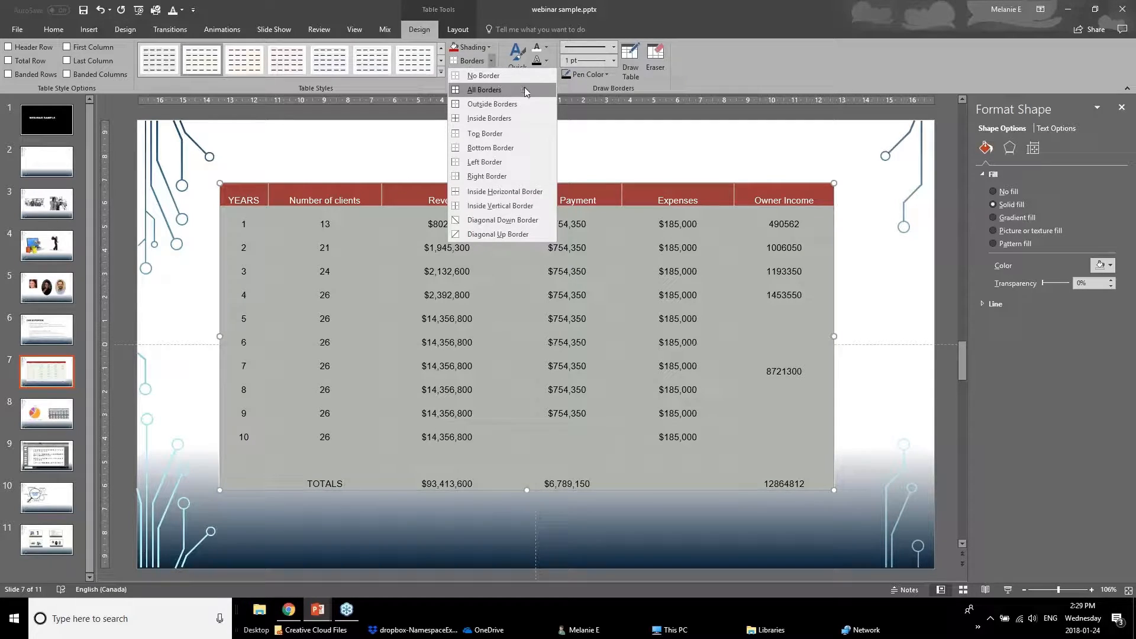
pyautogui.click(613, 61)
pyautogui.click(614, 61)
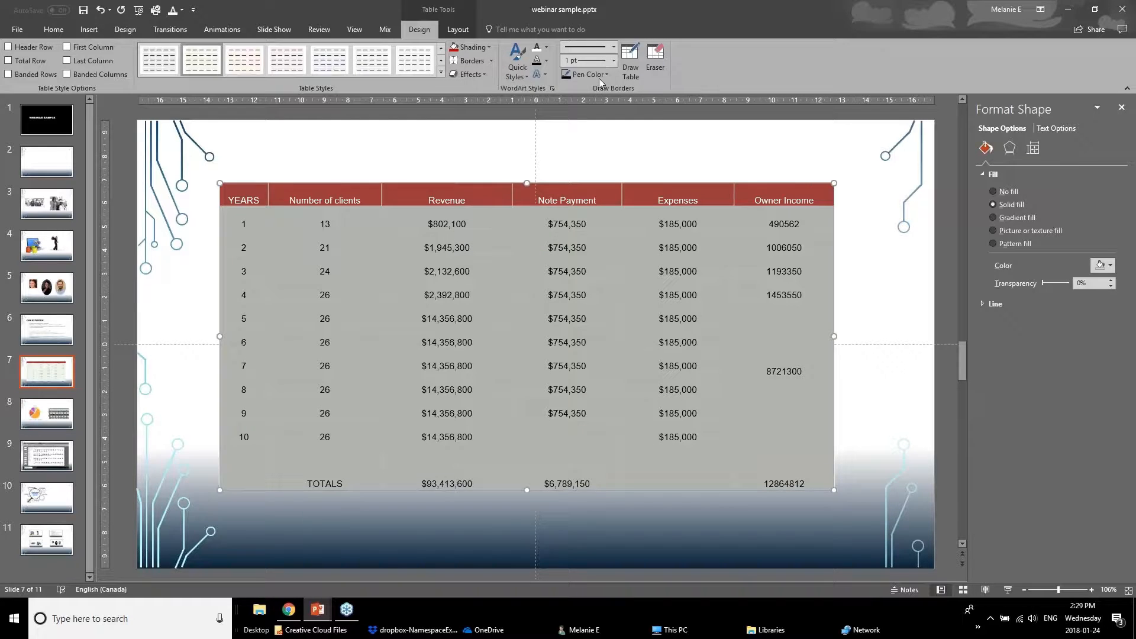
pyautogui.click(606, 75)
pyautogui.click(566, 121)
pyautogui.click(599, 75)
pyautogui.click(567, 122)
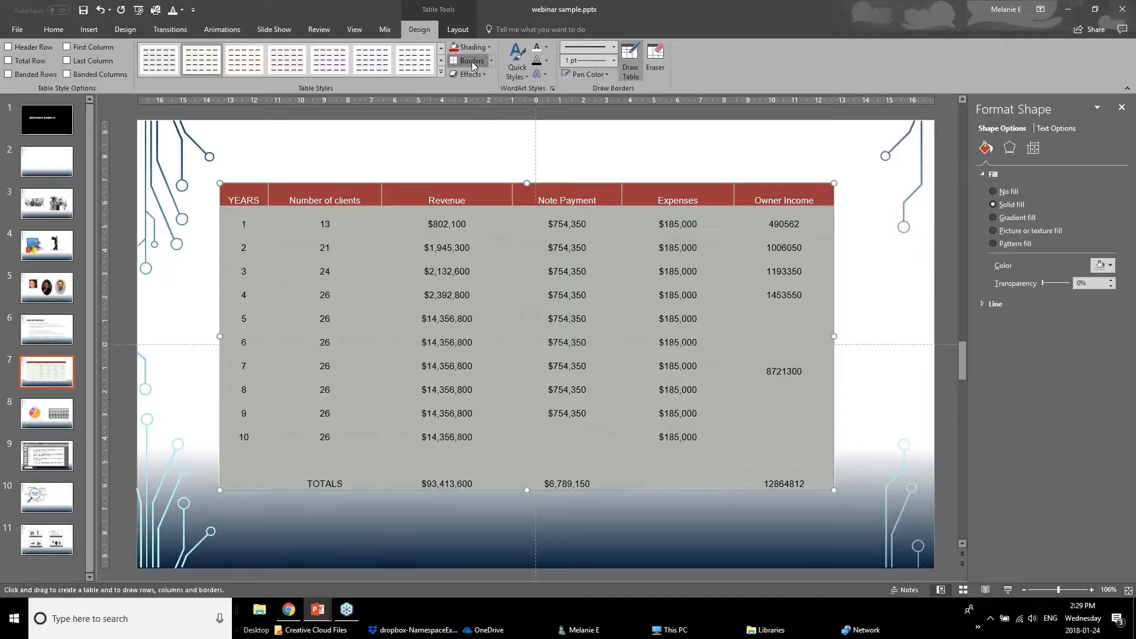
pyautogui.click(473, 62)
pyautogui.click(444, 176)
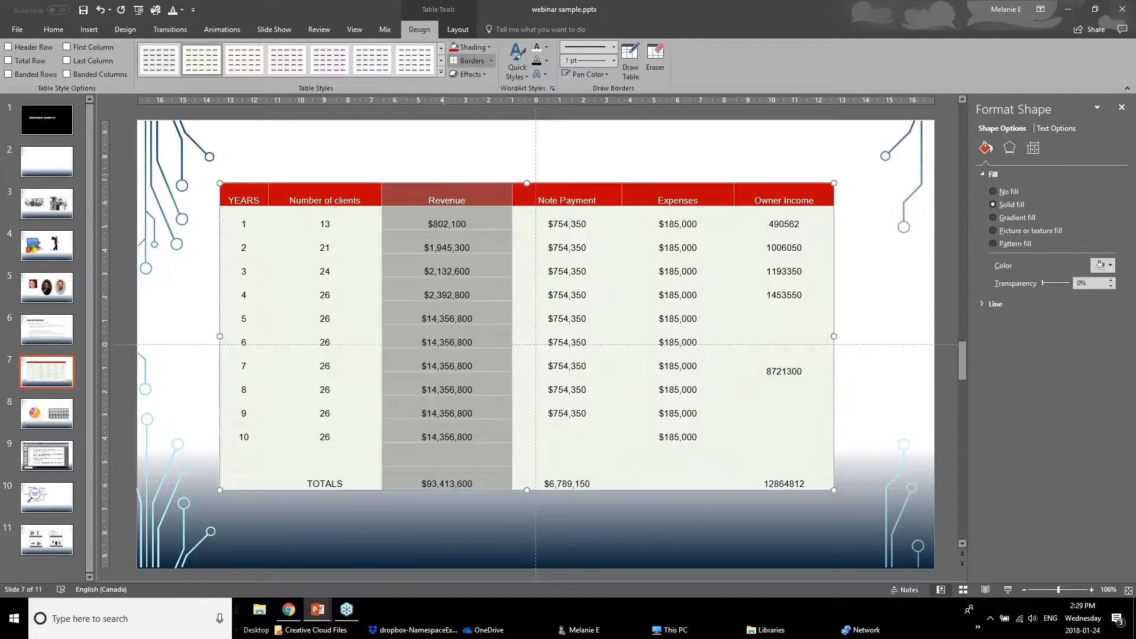
pyautogui.click(172, 332)
pyautogui.moveTo(248, 219); pyautogui.dragTo(823, 483)
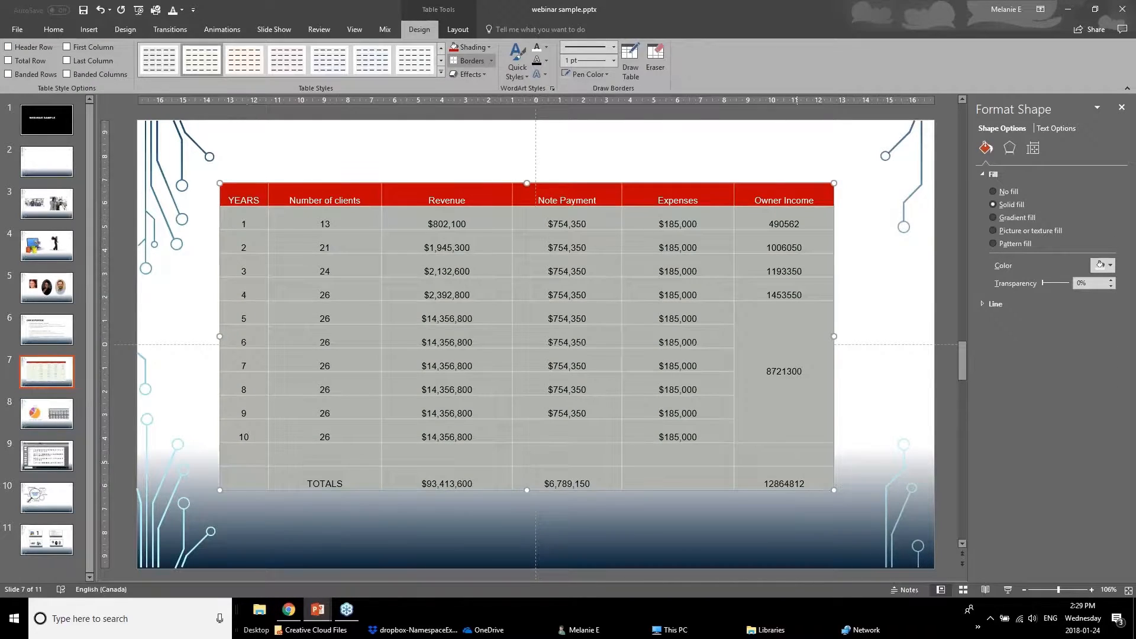
pyautogui.click(490, 60)
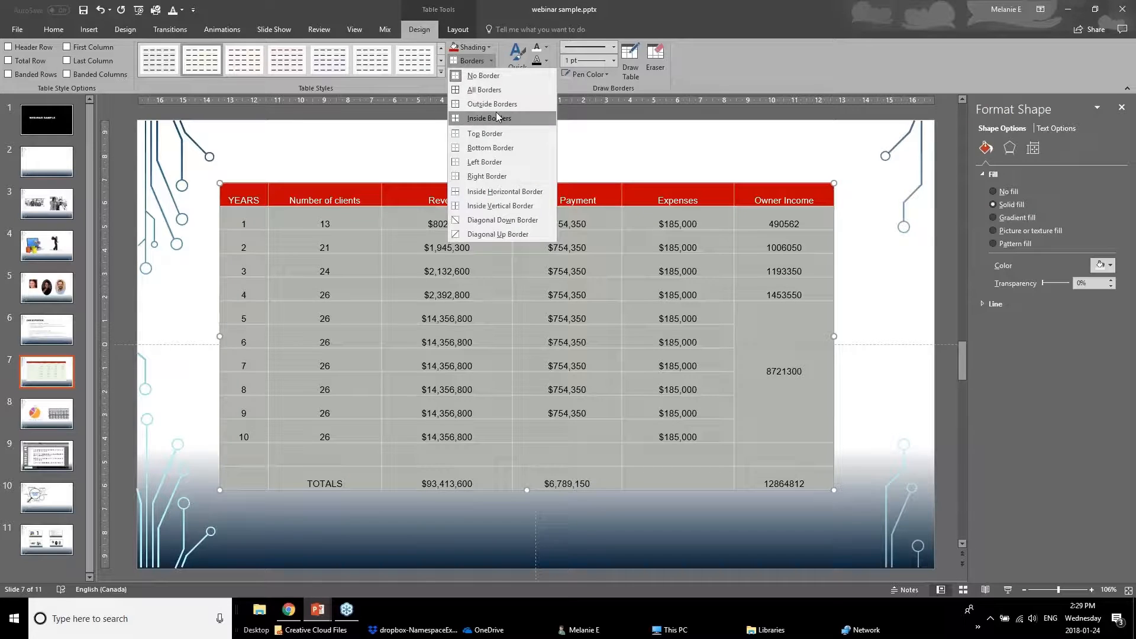
pyautogui.click(501, 91)
pyautogui.click(204, 310)
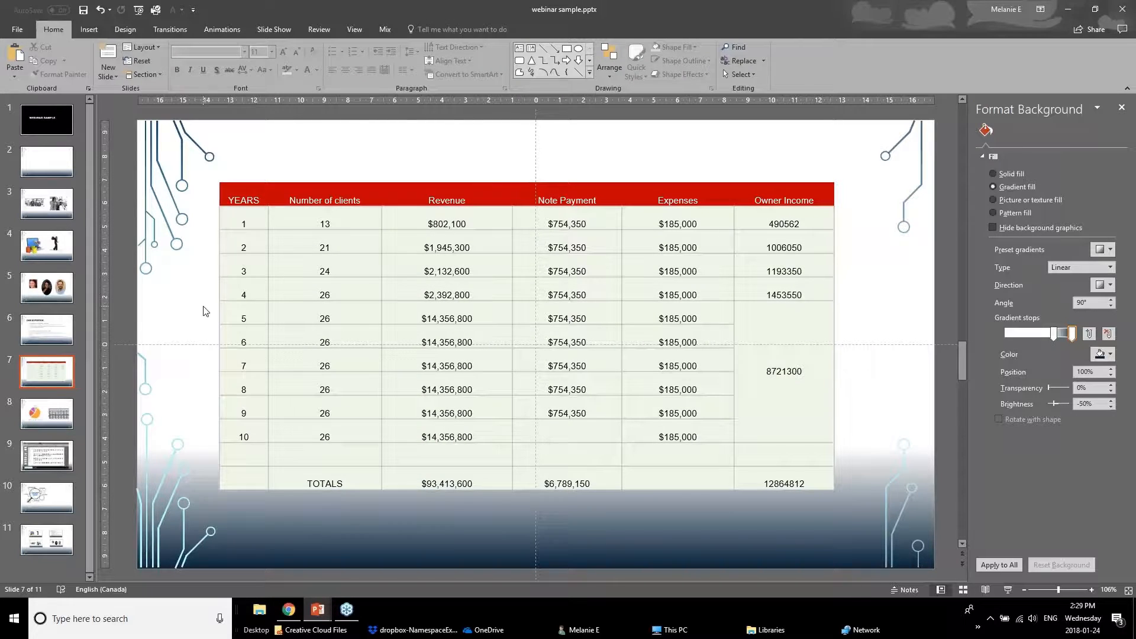
# Center the table's text vertically within its cells.
pyautogui.moveTo(243, 223); pyautogui.dragTo(797, 264)
pyautogui.click(782, 317)
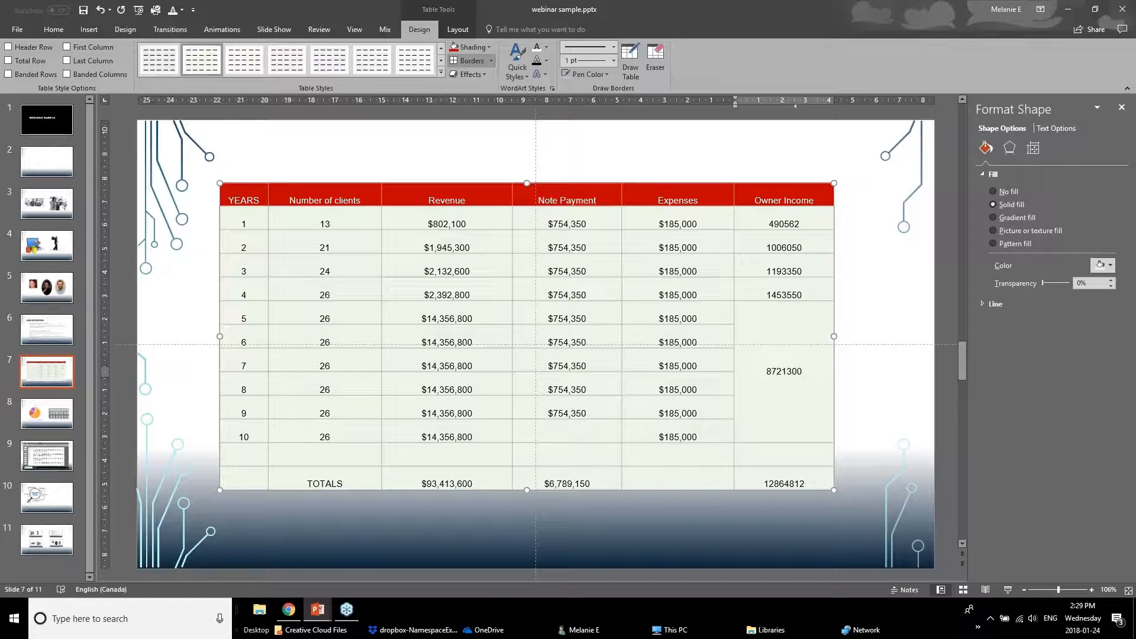
pyautogui.click(250, 220)
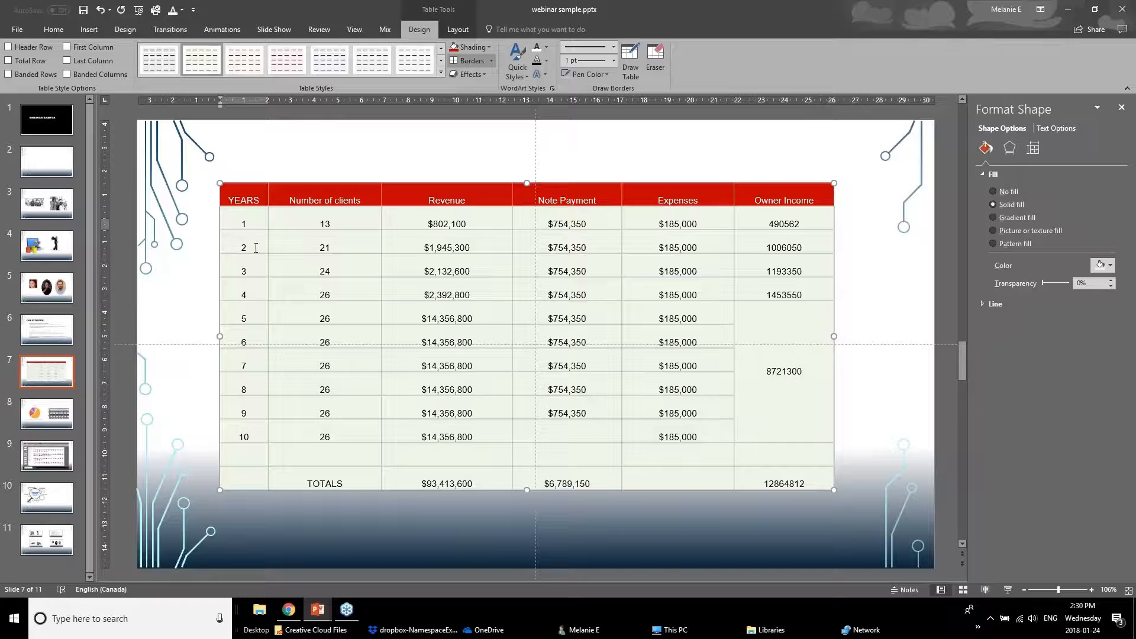
pyautogui.click(457, 28)
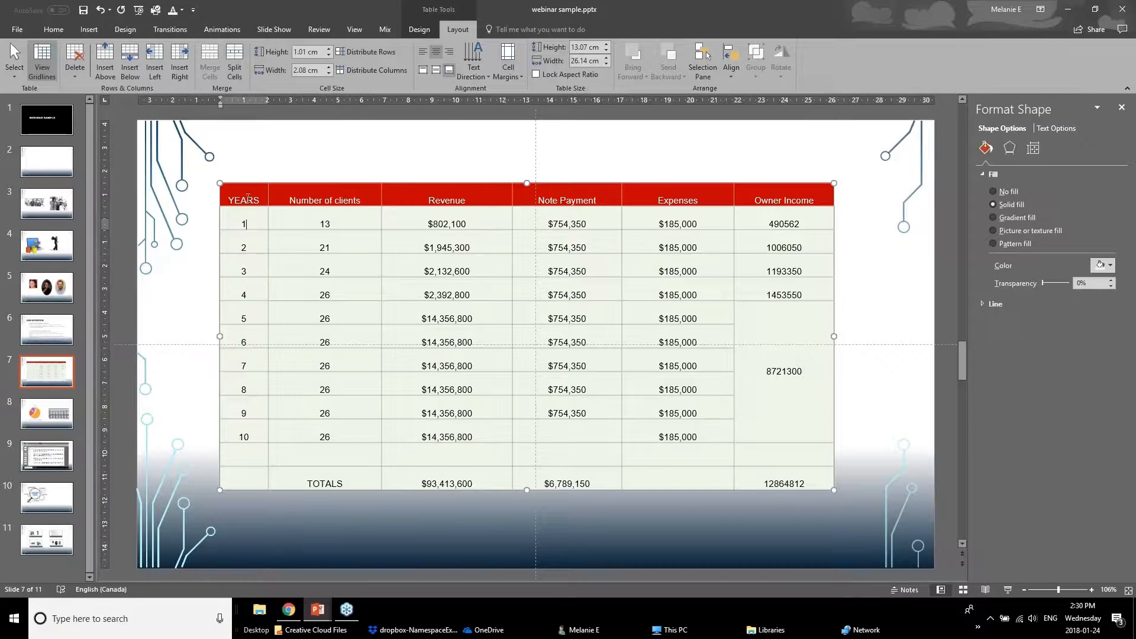
pyautogui.press('Escape')
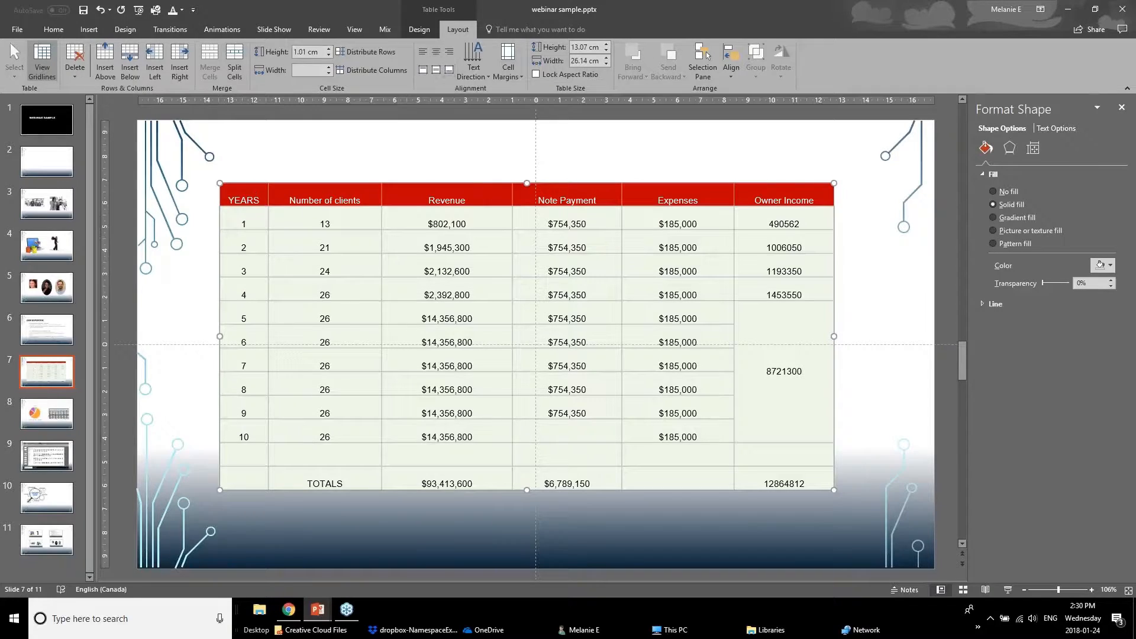
pyautogui.click(436, 71)
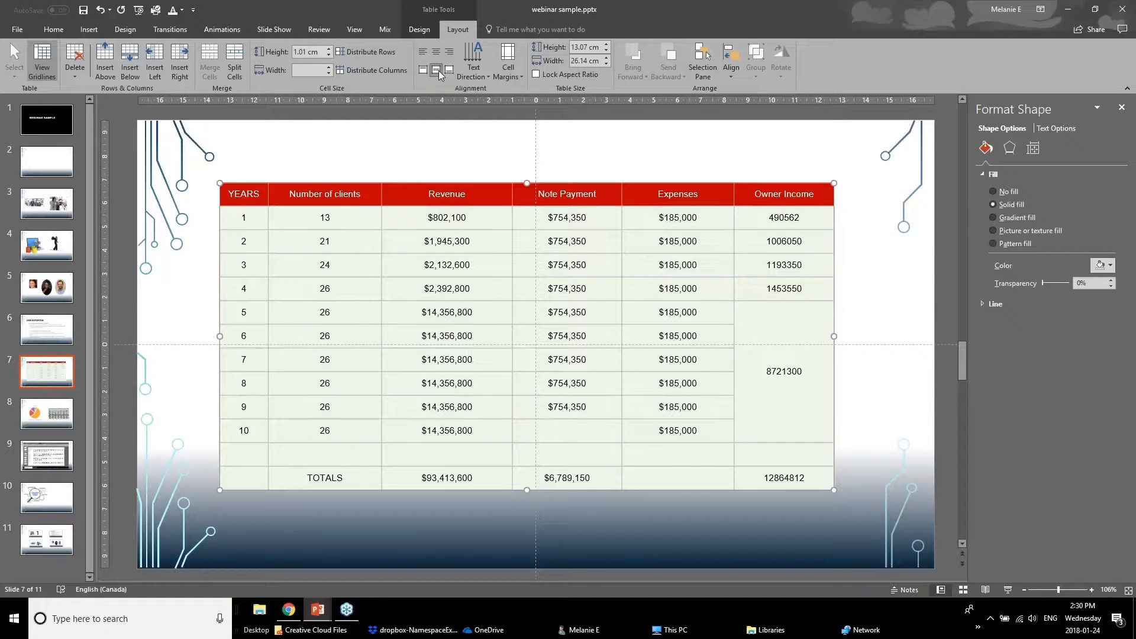
# Try left, right and center horizontal alignment for the table's text.
pyautogui.click(417, 55)
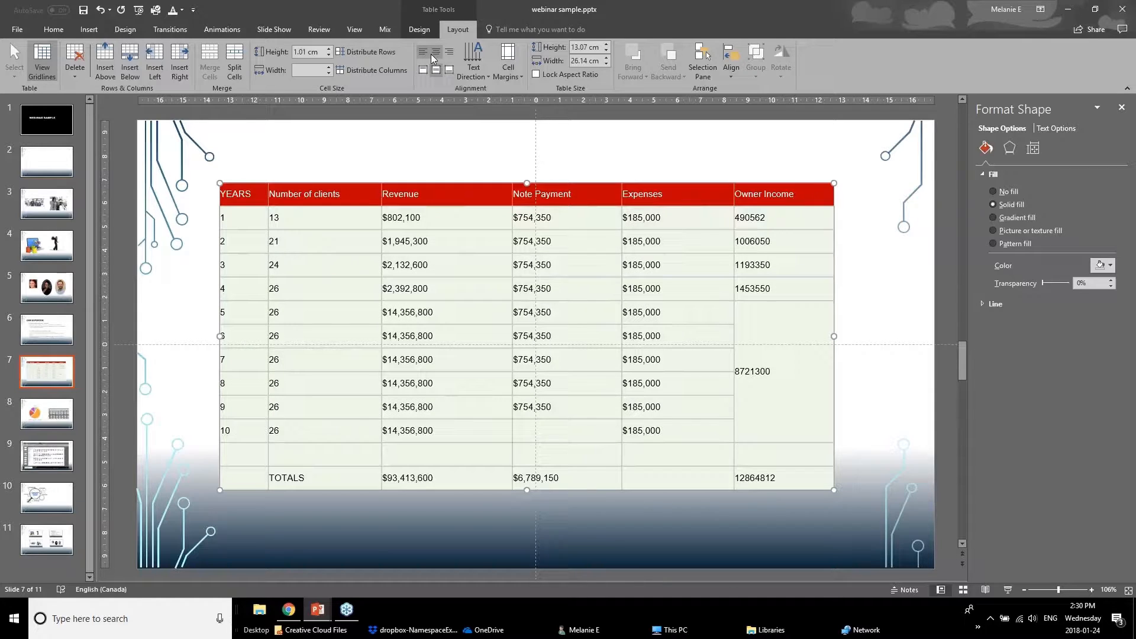
pyautogui.click(432, 52)
pyautogui.click(452, 52)
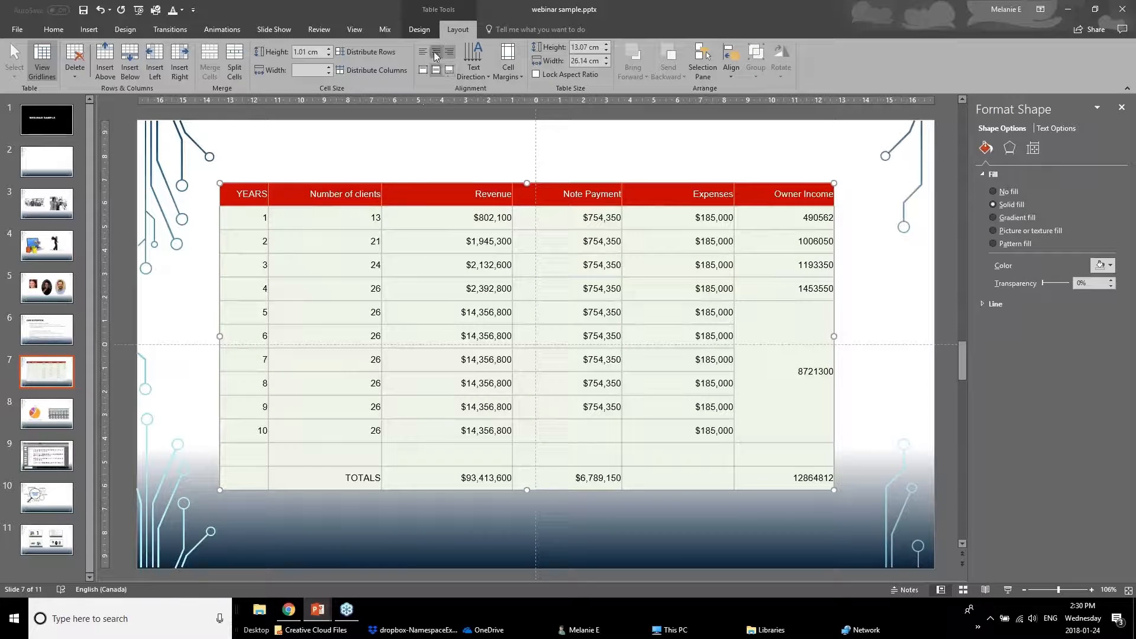
pyautogui.click(434, 51)
# Try rotating the YEARS column text 90° and return it to horizontal direction.
pyautogui.click(320, 265)
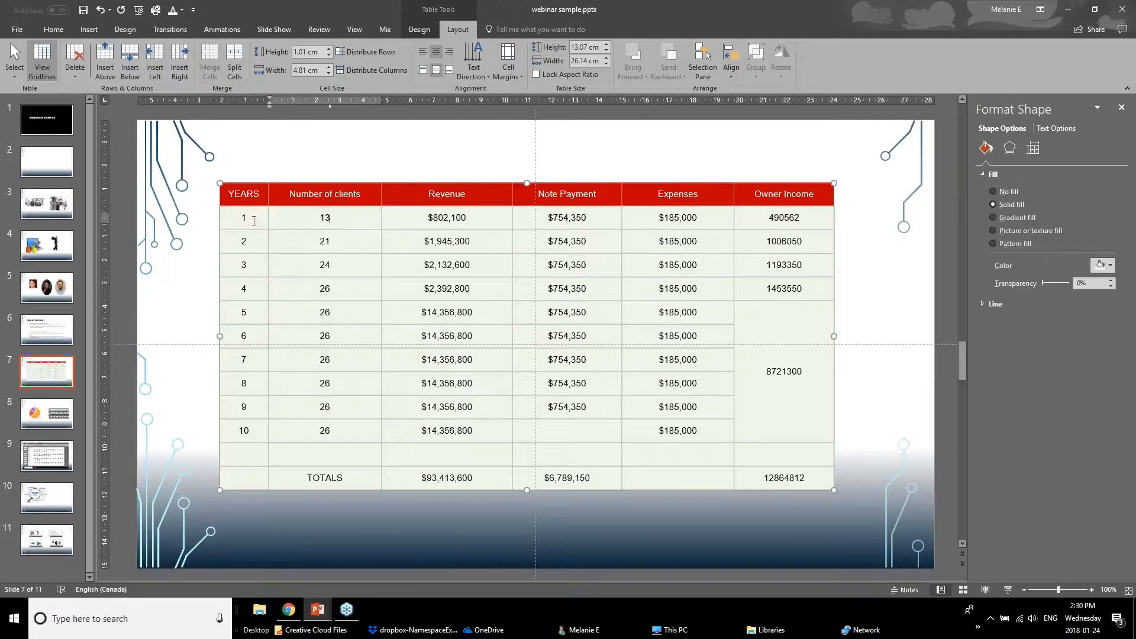
pyautogui.moveTo(250, 218); pyautogui.dragTo(226, 460)
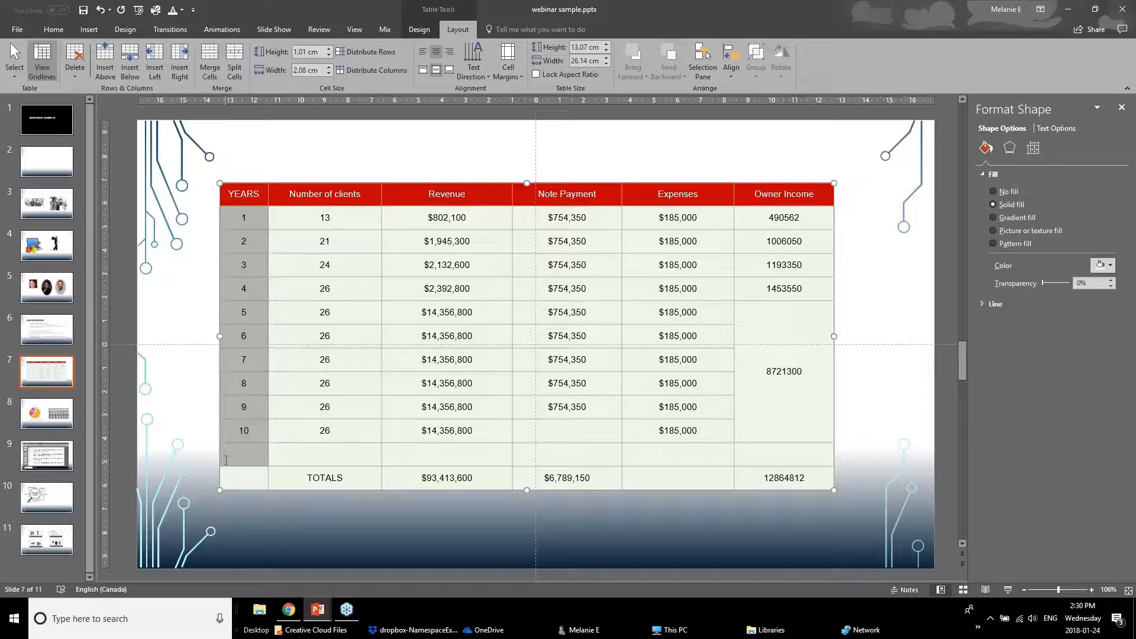
pyautogui.click(476, 78)
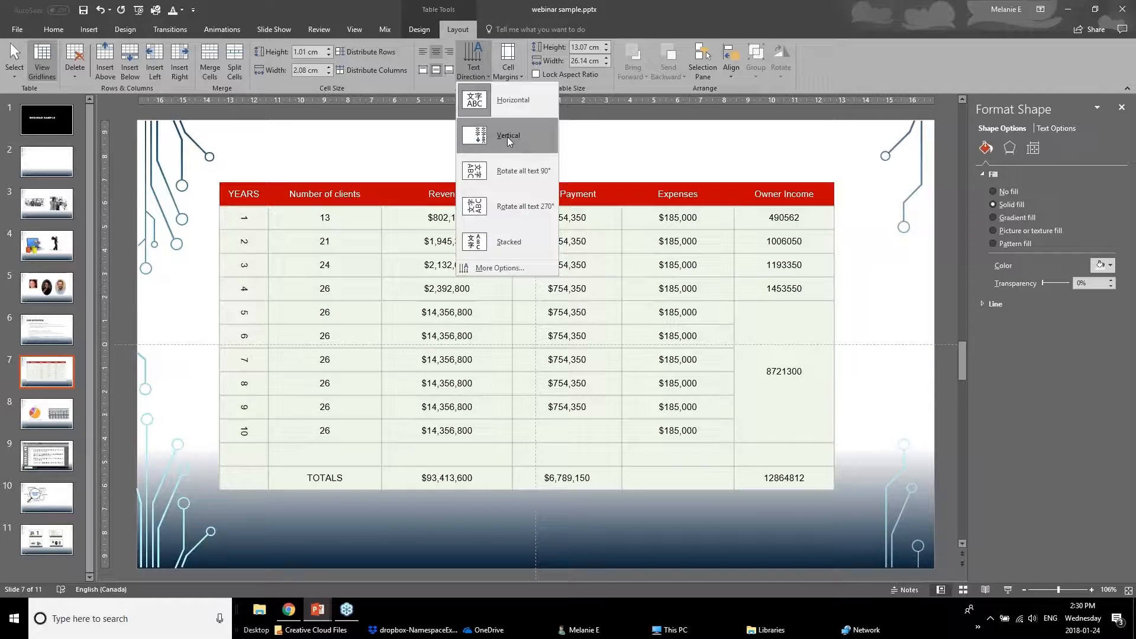
pyautogui.click(505, 172)
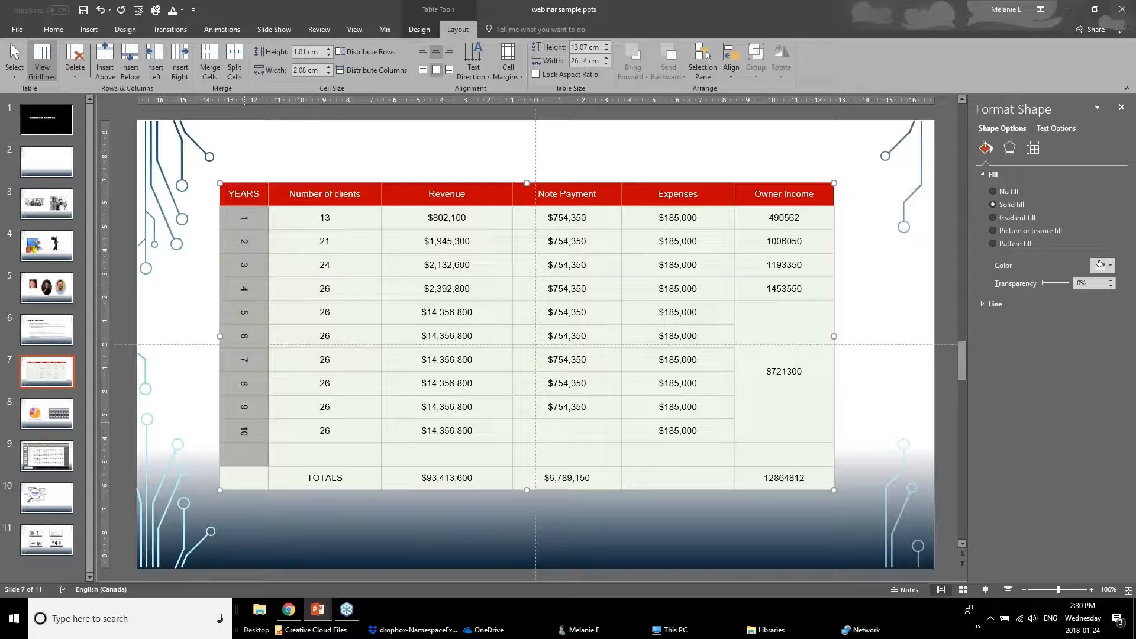
pyautogui.click(473, 59)
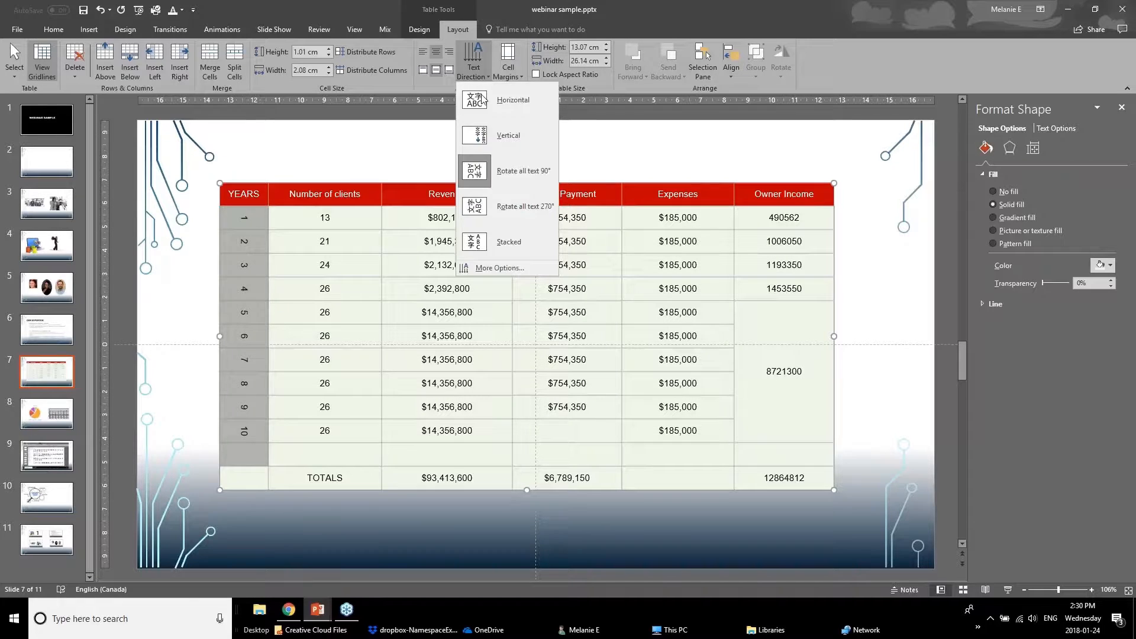
pyautogui.click(491, 111)
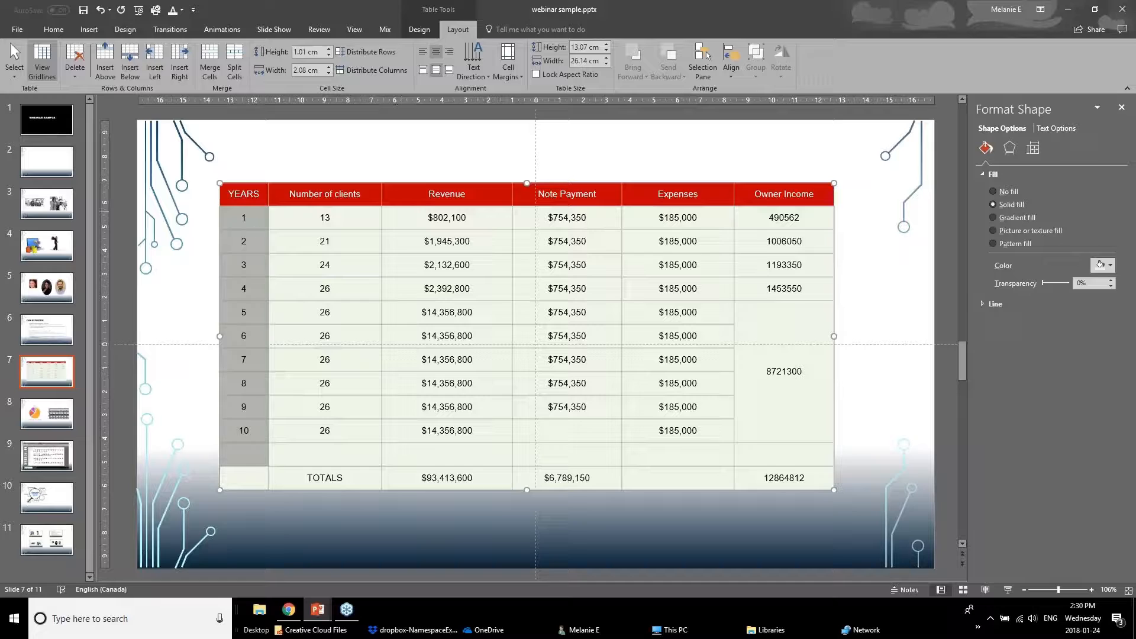
# Select all of the table's cells and set their cell margins to the Narrow preset.
pyautogui.click(507, 70)
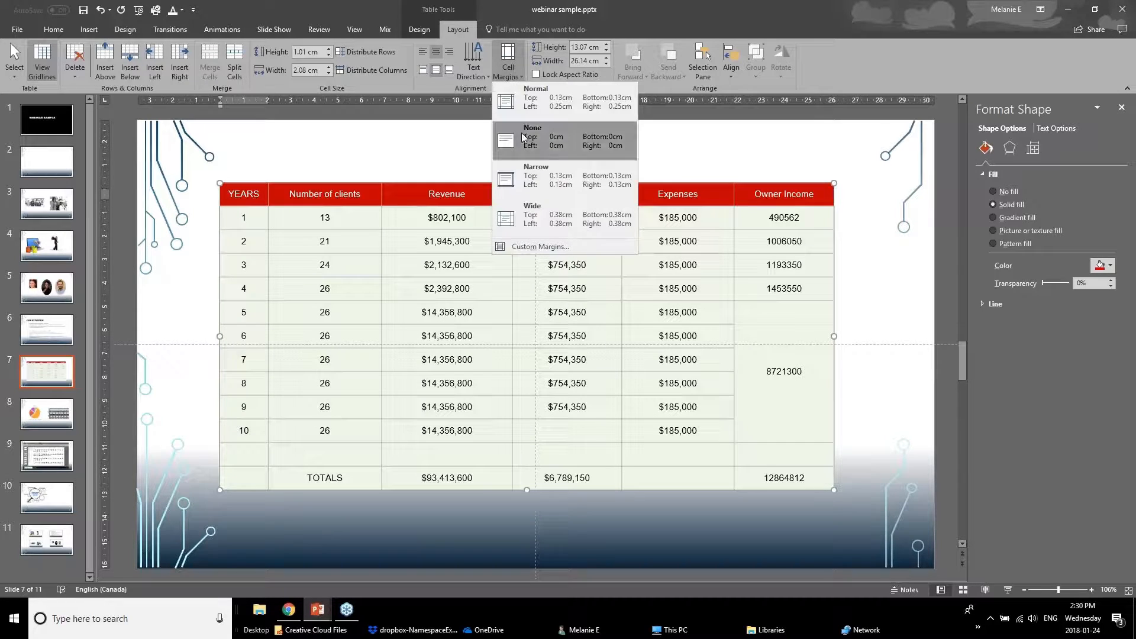
pyautogui.click(276, 244)
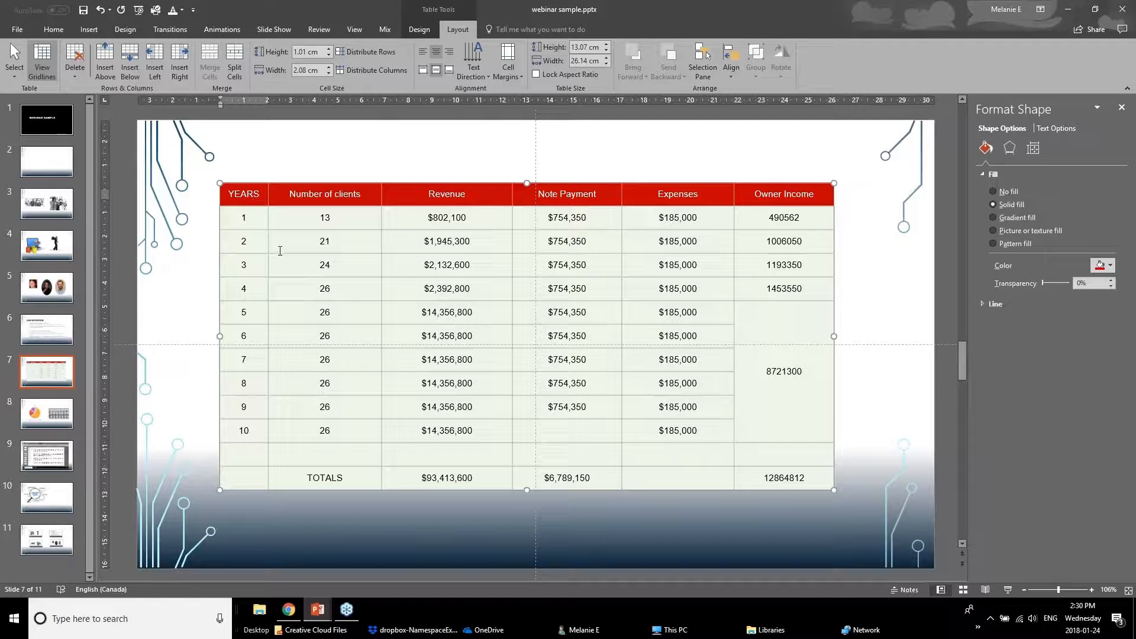
pyautogui.click(318, 219)
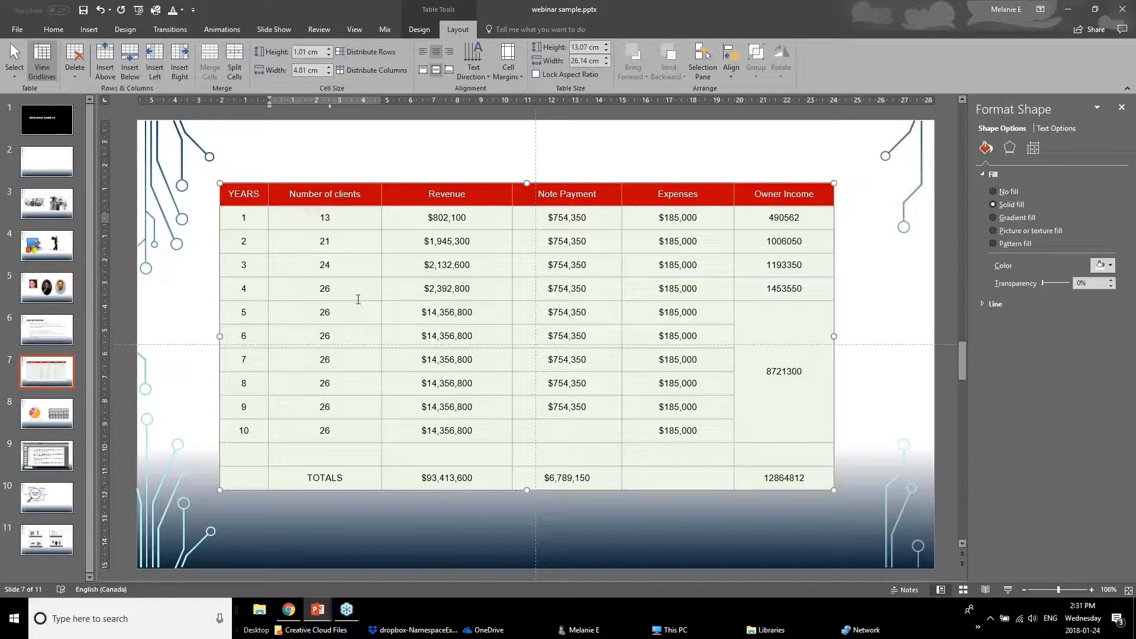
pyautogui.moveTo(264, 198); pyautogui.dragTo(809, 478)
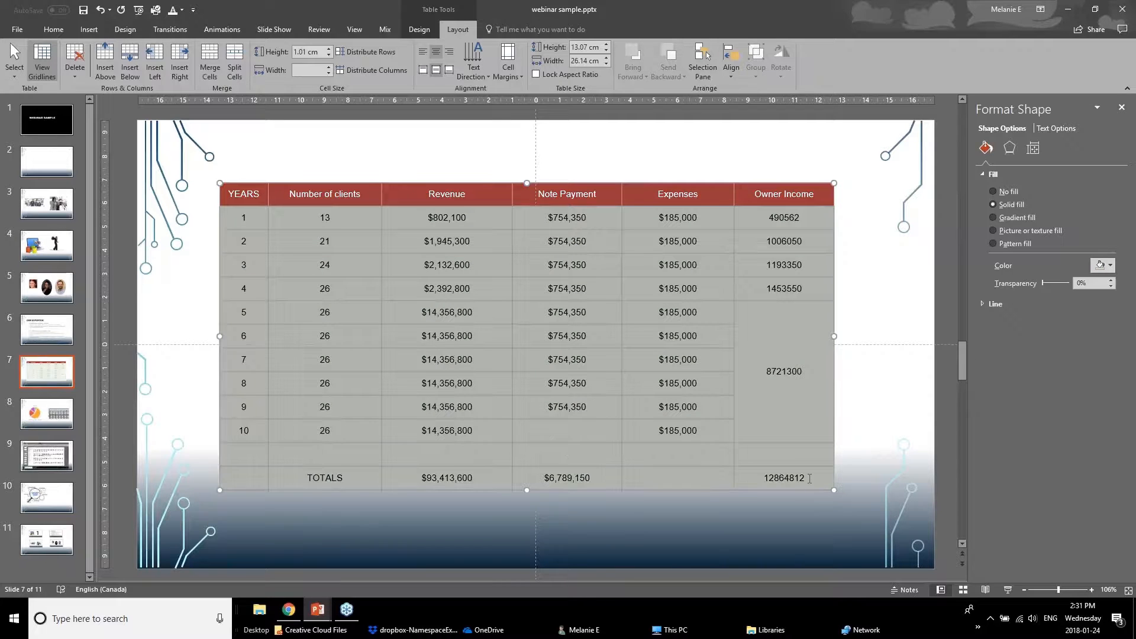
pyautogui.click(508, 67)
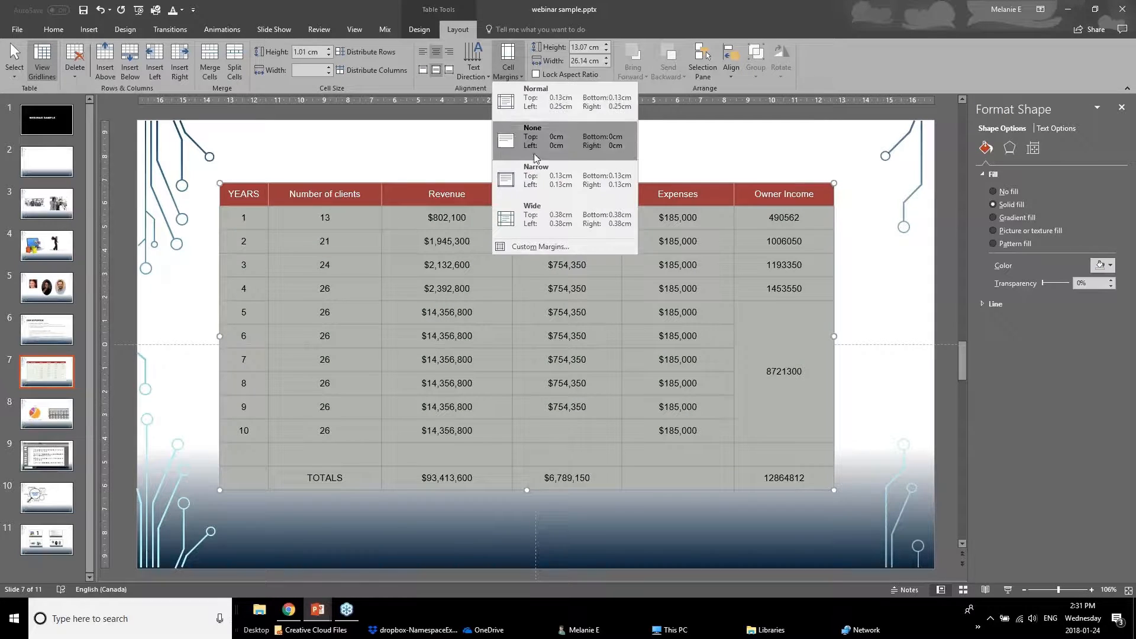
pyautogui.click(547, 197)
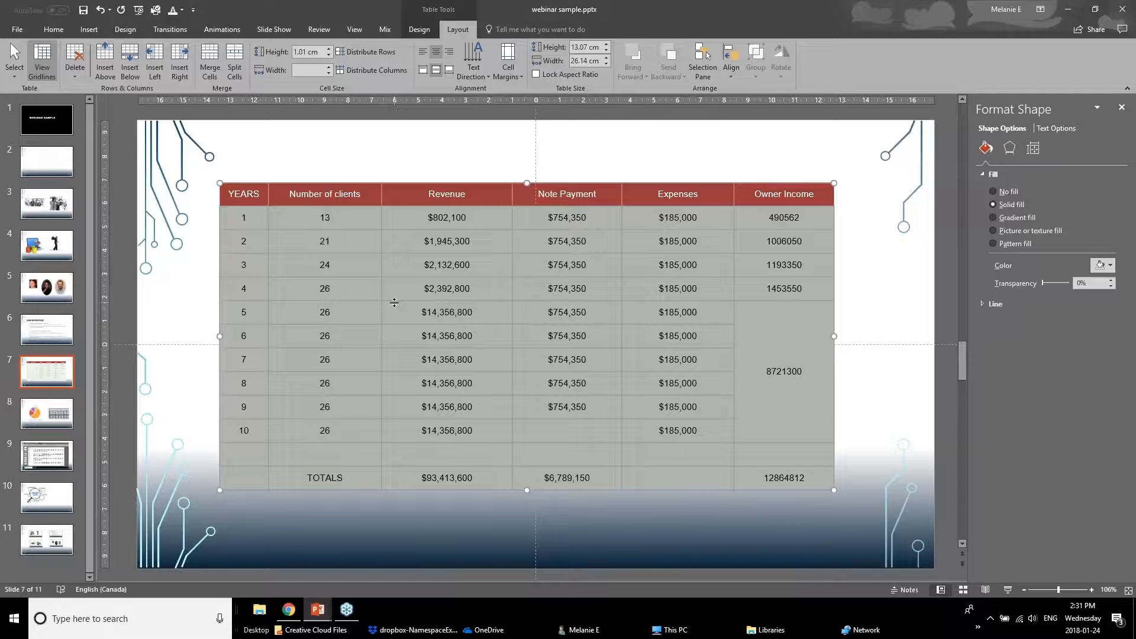
# Open the table's Format Shape text box options to review its alignment, direction and margin settings.
pyautogui.click(461, 219)
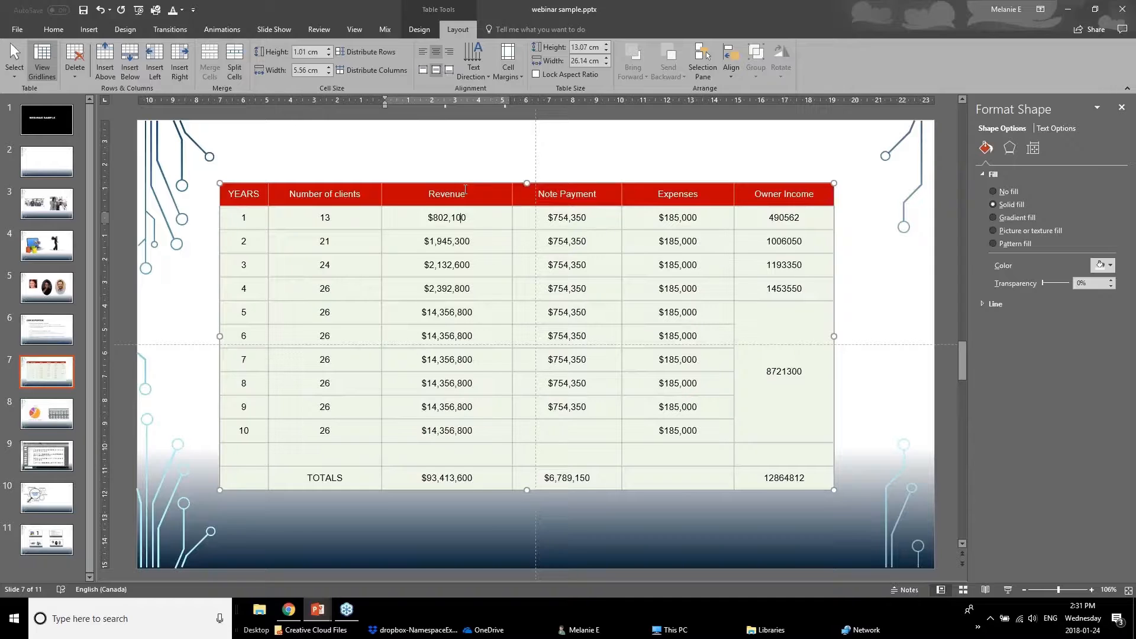
pyautogui.press('Escape')
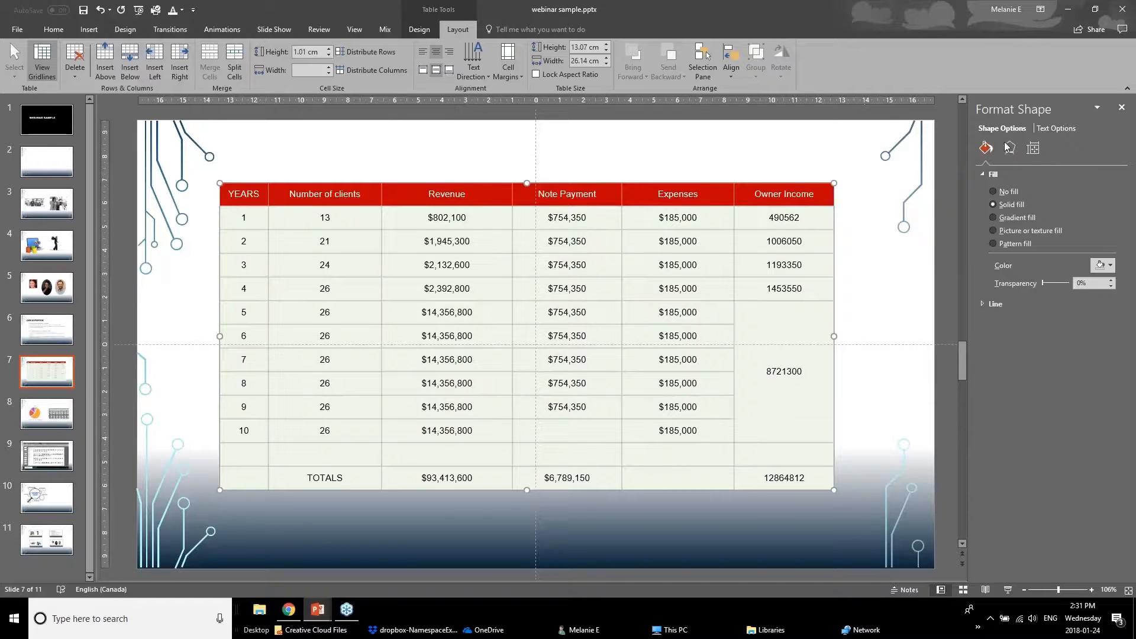
pyautogui.rightClick(767, 181)
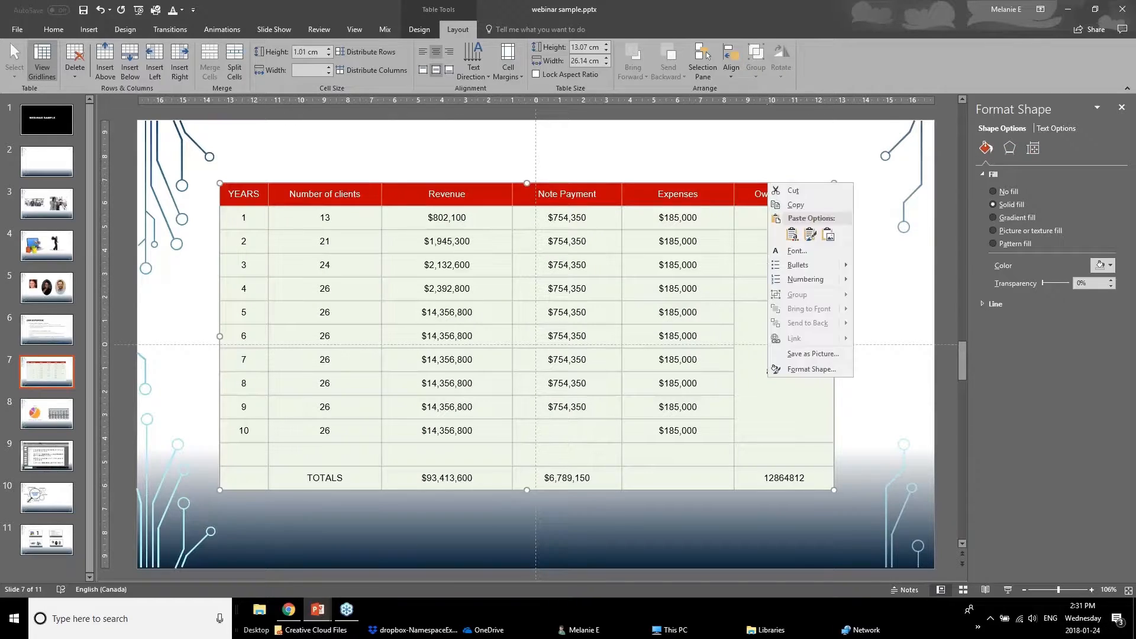
pyautogui.click(796, 372)
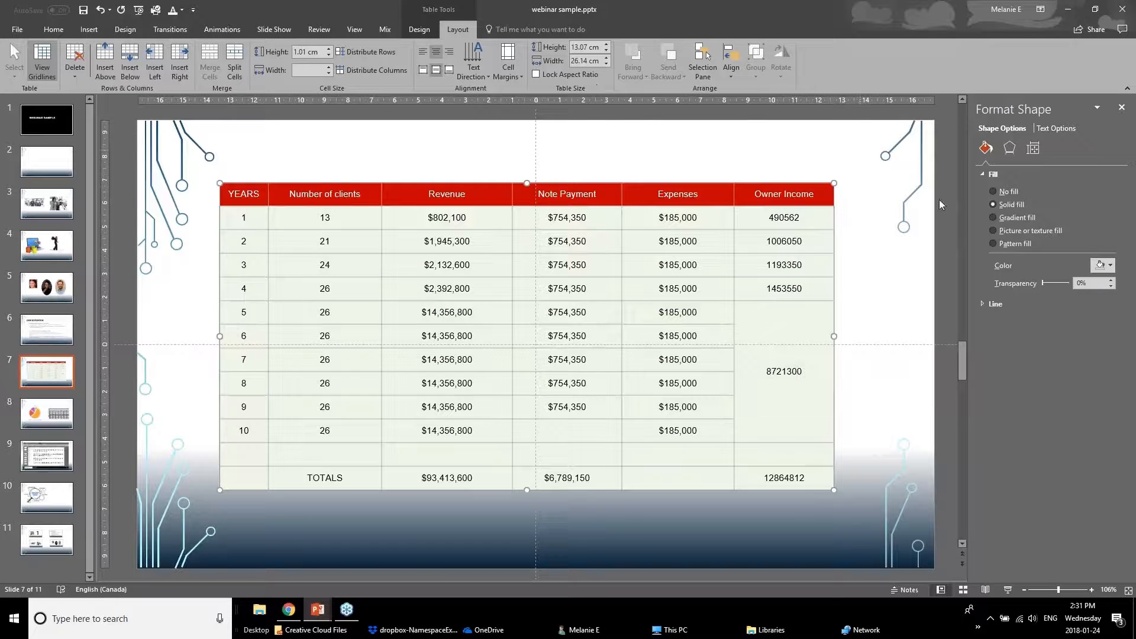
pyautogui.click(1051, 128)
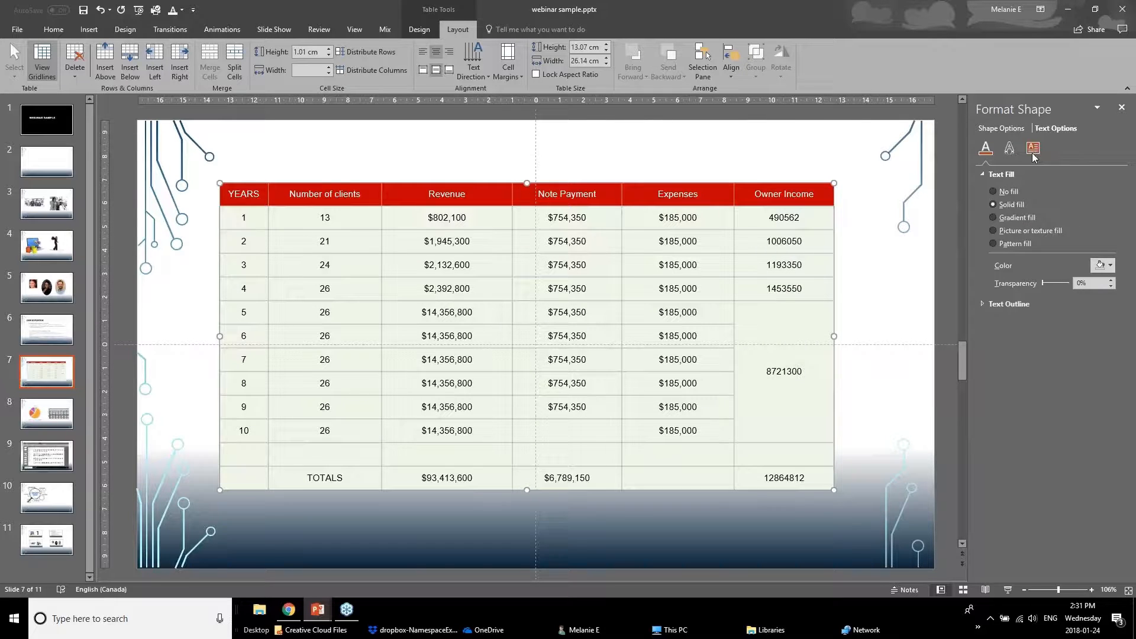
pyautogui.click(1032, 152)
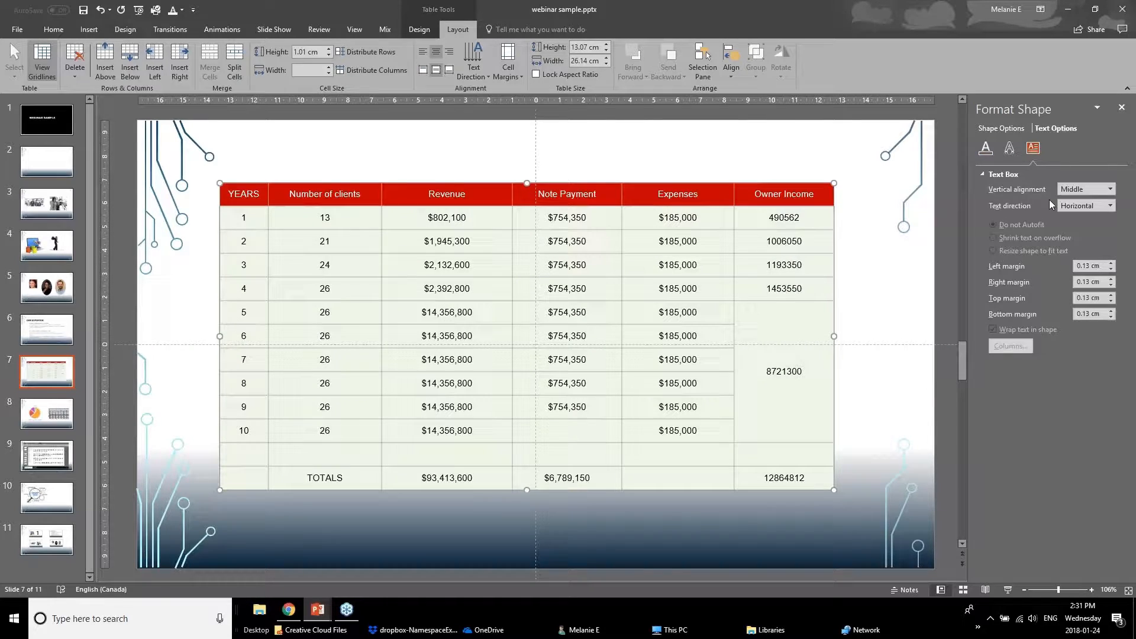
pyautogui.click(636, 242)
pyautogui.click(657, 309)
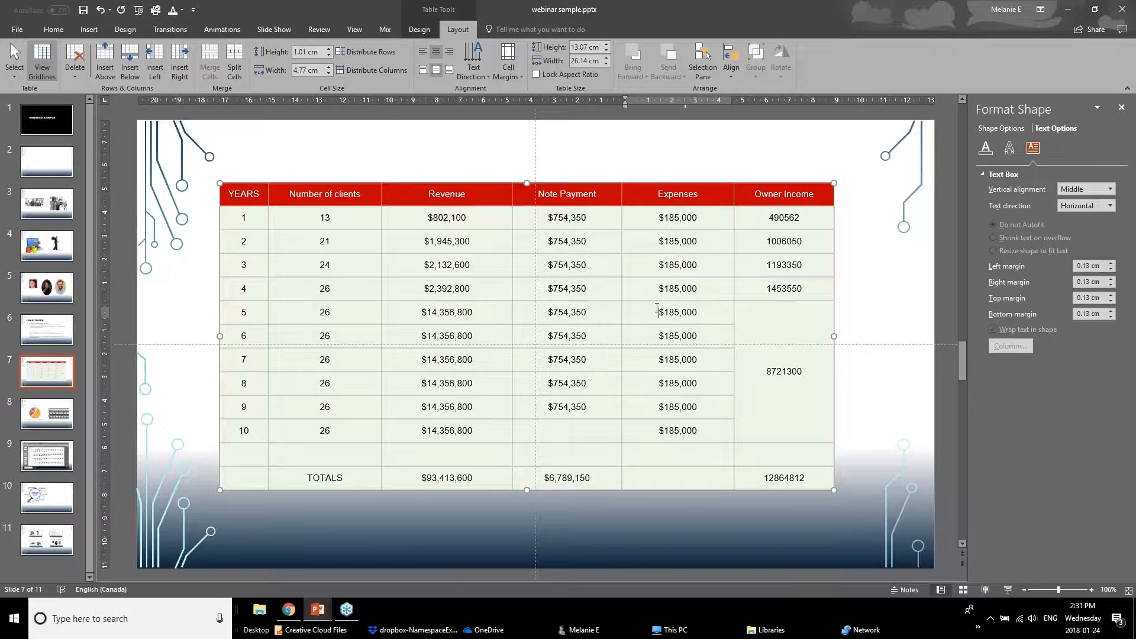
pyautogui.moveTo(754, 324); pyautogui.dragTo(767, 442)
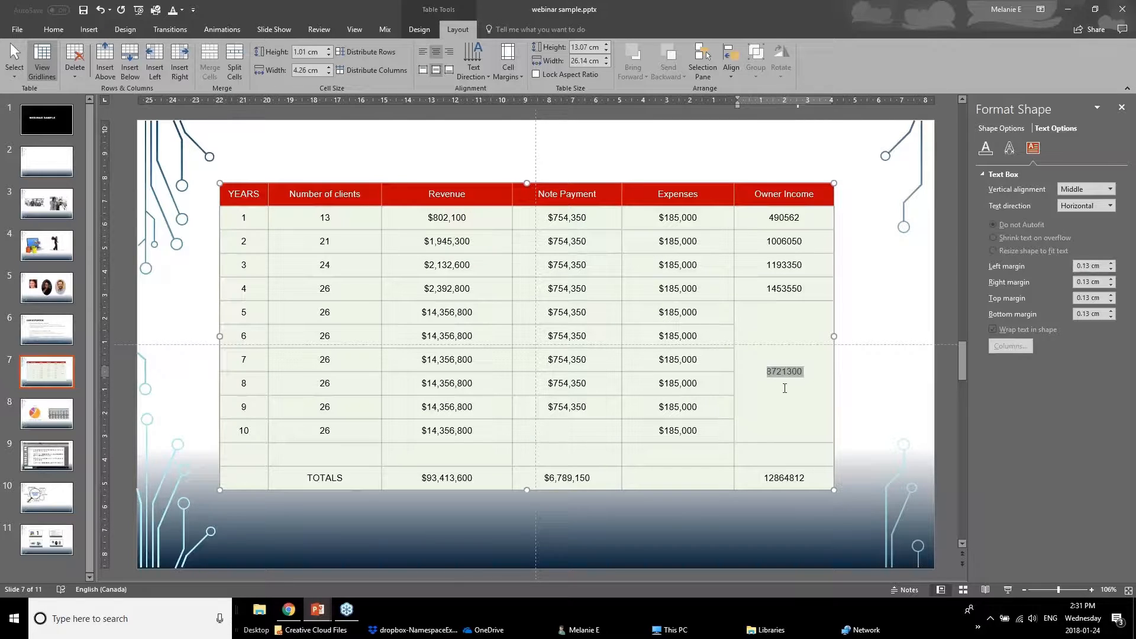
pyautogui.click(784, 433)
pyautogui.moveTo(786, 474); pyautogui.dragTo(256, 483)
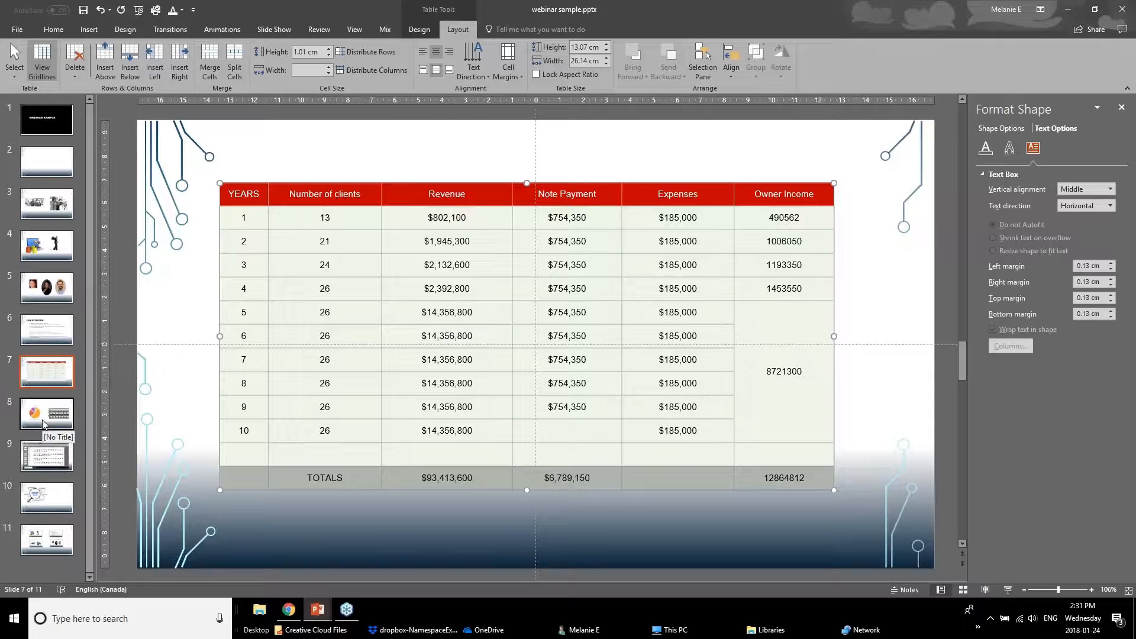
# Switch to the Powerpoint Webinar January 2018 v1 deck and open the Better Looking Graphs slide.
pyautogui.moveTo(317, 609)
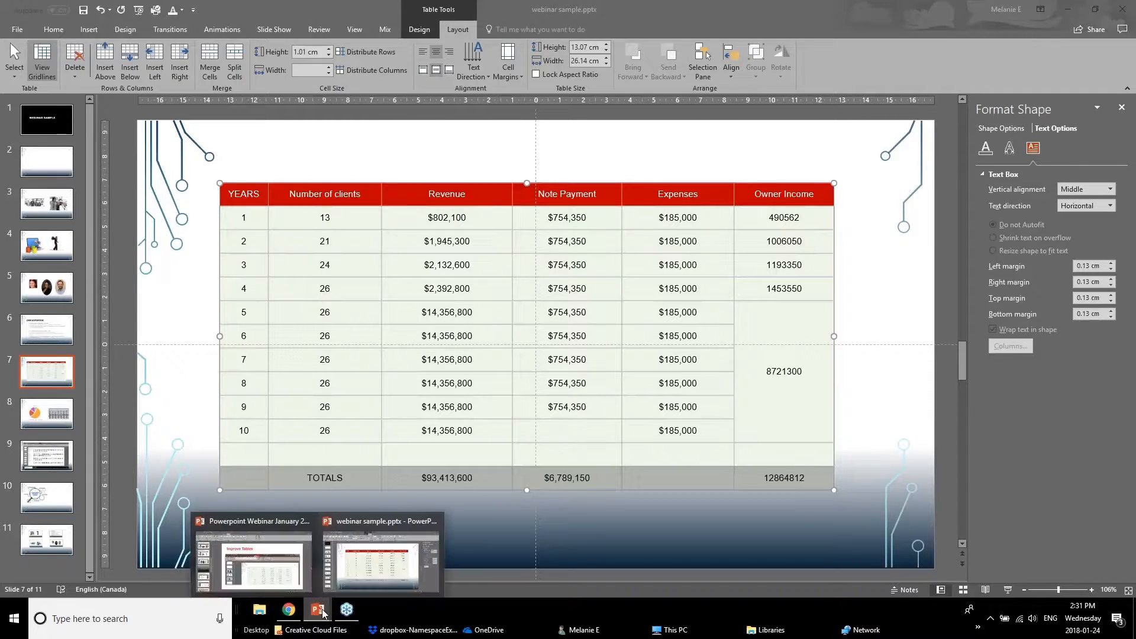
pyautogui.click(256, 561)
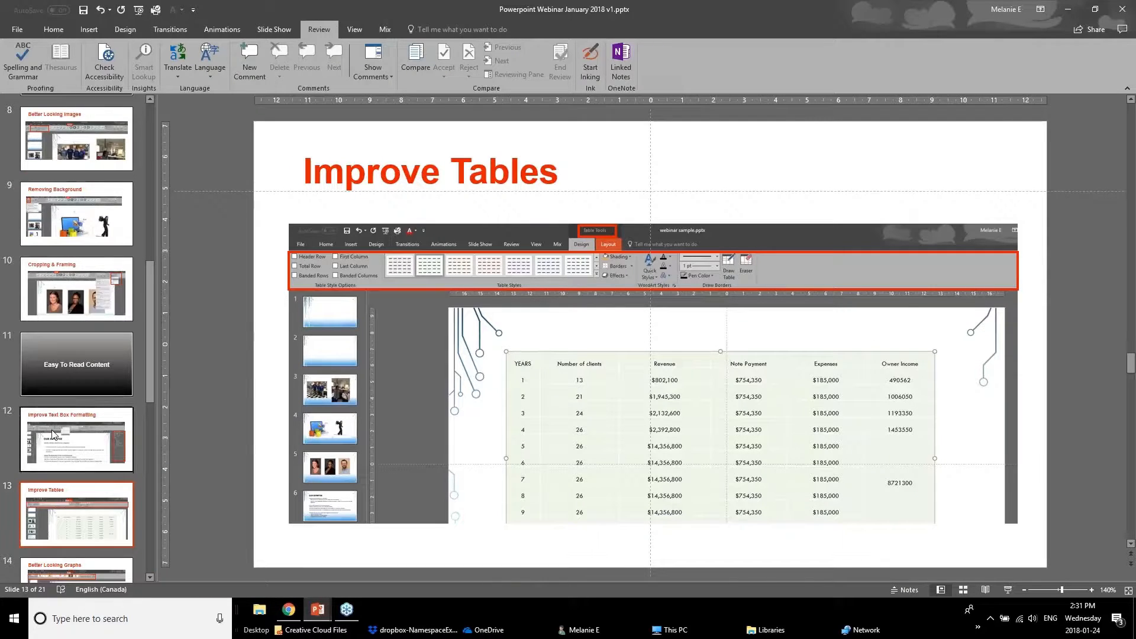
pyautogui.scroll(-1, 49, 472)
pyautogui.click(59, 533)
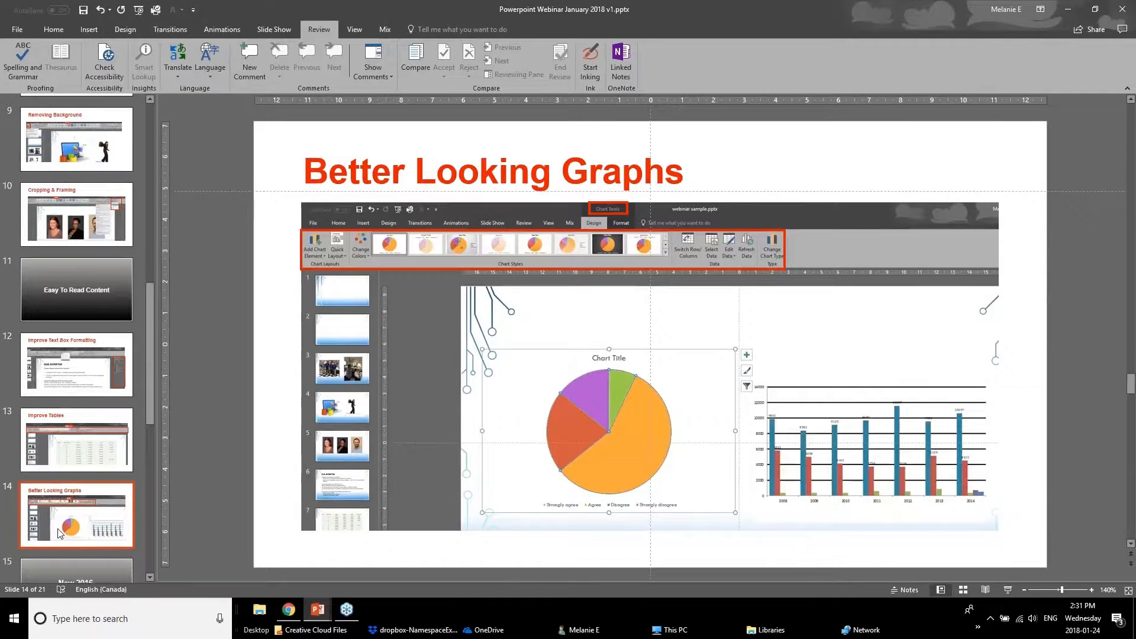
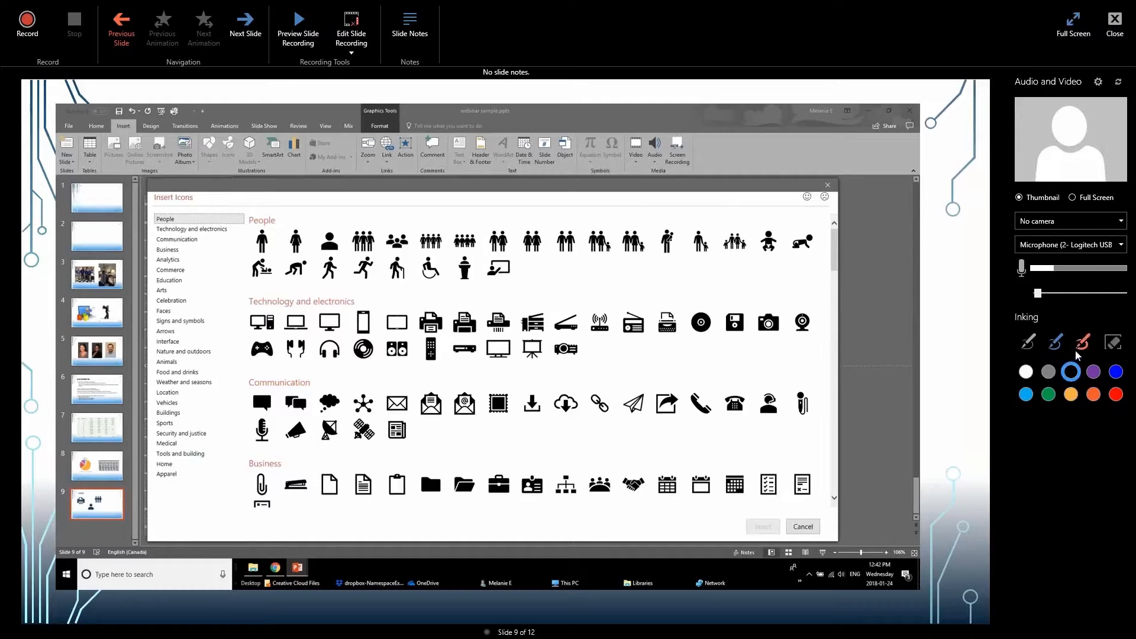
# Choose the orange inking pen in the slide recording window.
pyautogui.click(1095, 393)
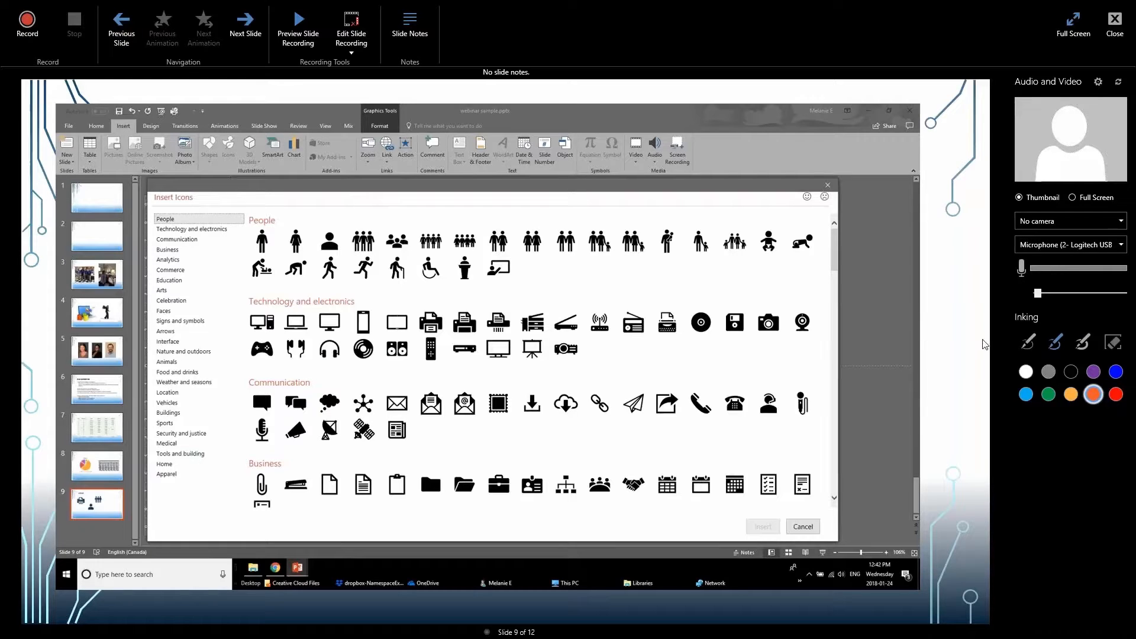
pyautogui.click(1090, 388)
pyautogui.click(1030, 344)
pyautogui.click(1094, 395)
pyautogui.click(413, 33)
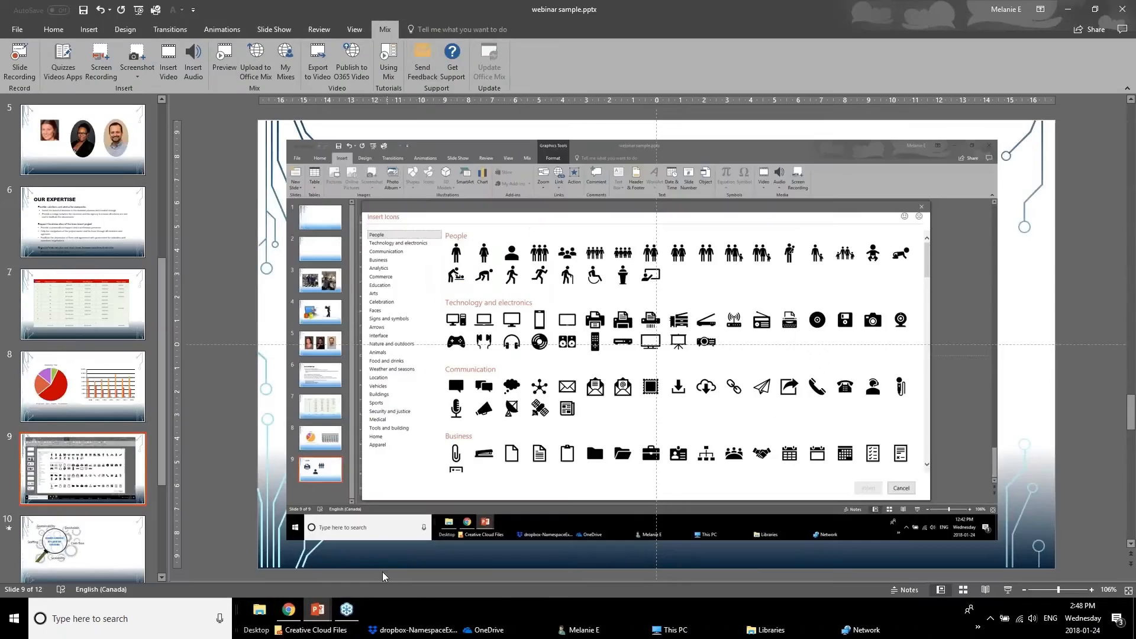
# Play the slide show from the beginning through the first few slides and exit it.
pyautogui.moveTo(398, 562); pyautogui.dragTo(387, 460)
pyautogui.click(331, 502)
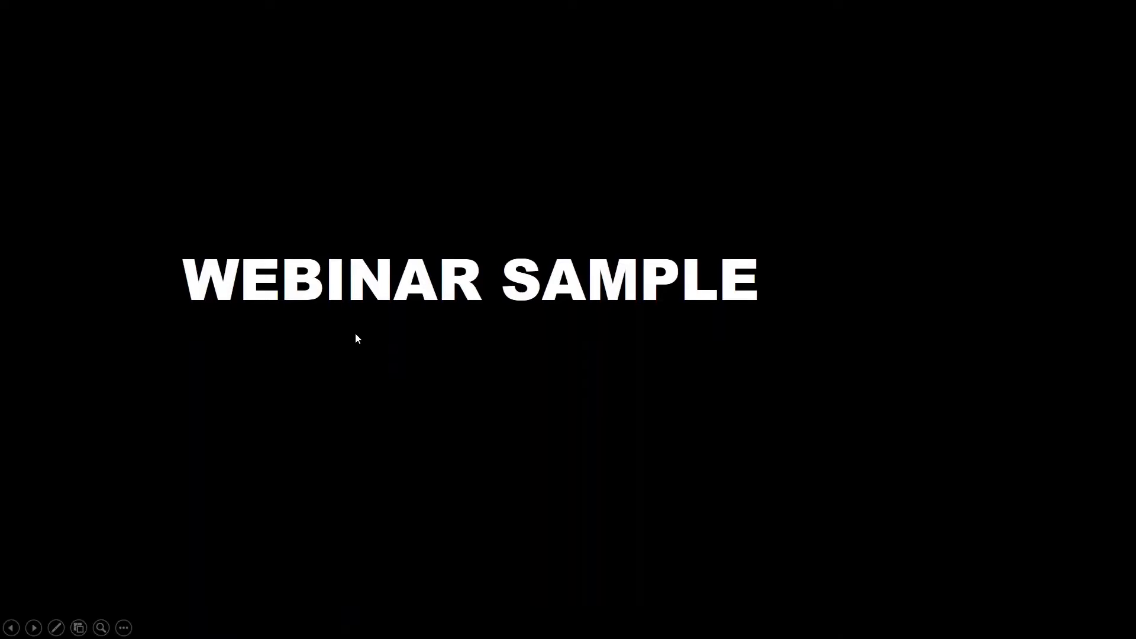
pyautogui.click(434, 448)
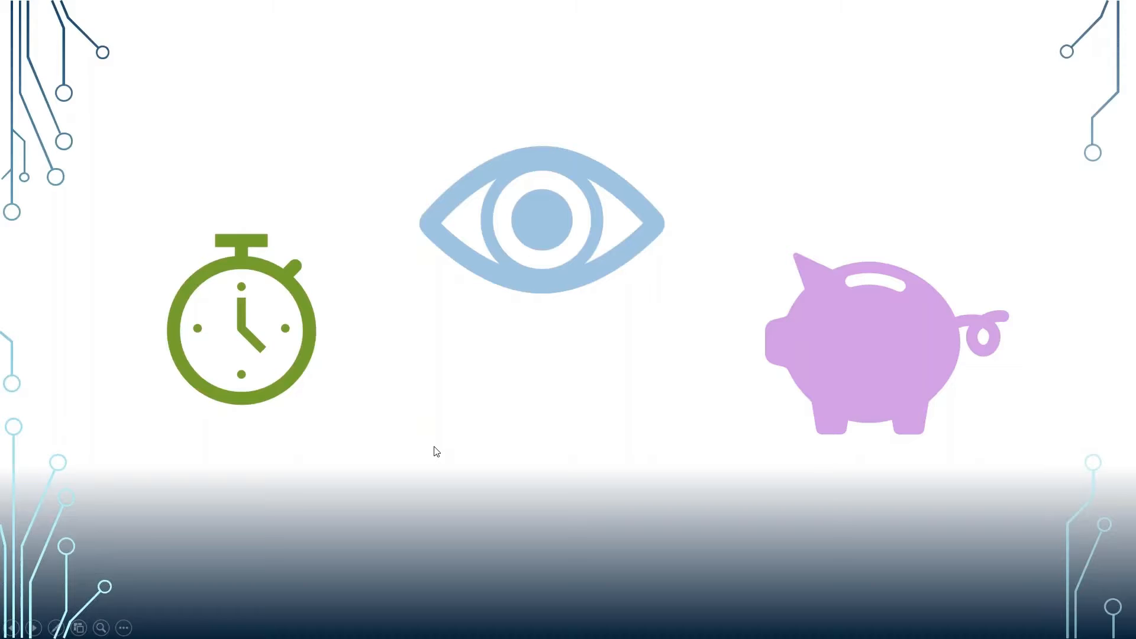
pyautogui.click(435, 450)
pyautogui.click(436, 449)
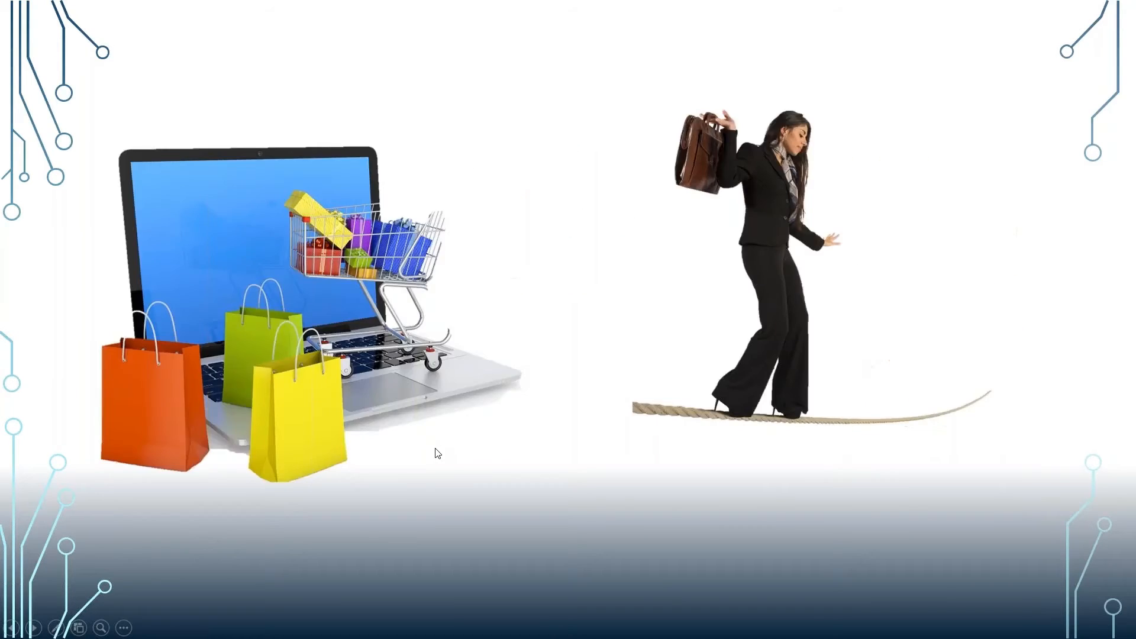
pyautogui.click(436, 450)
pyautogui.click(435, 449)
pyautogui.click(436, 449)
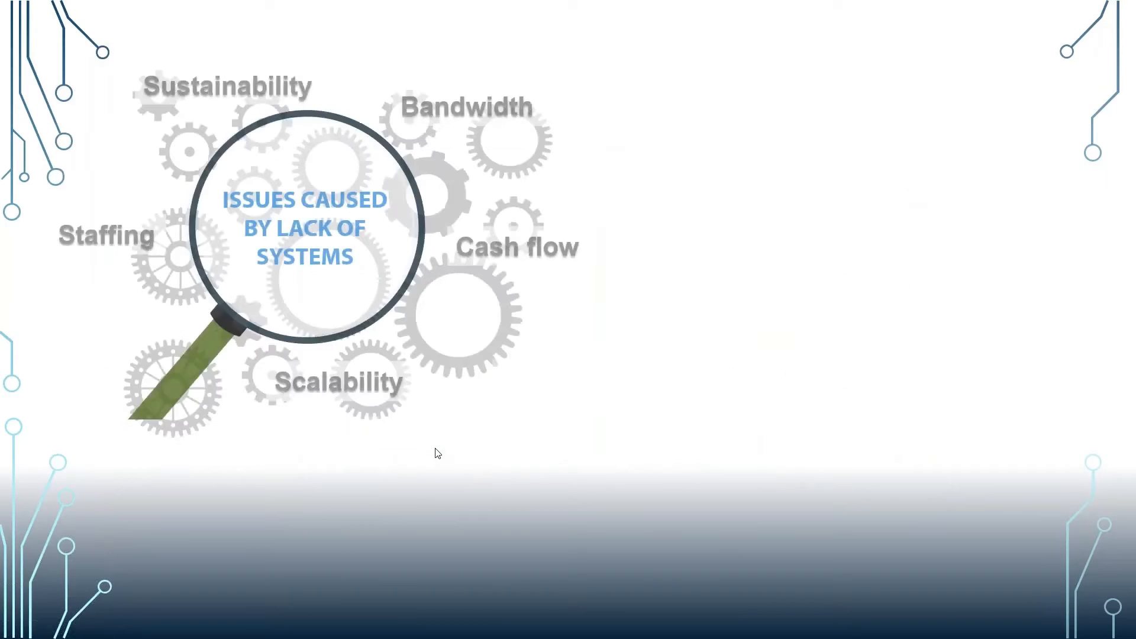
pyautogui.press('Escape')
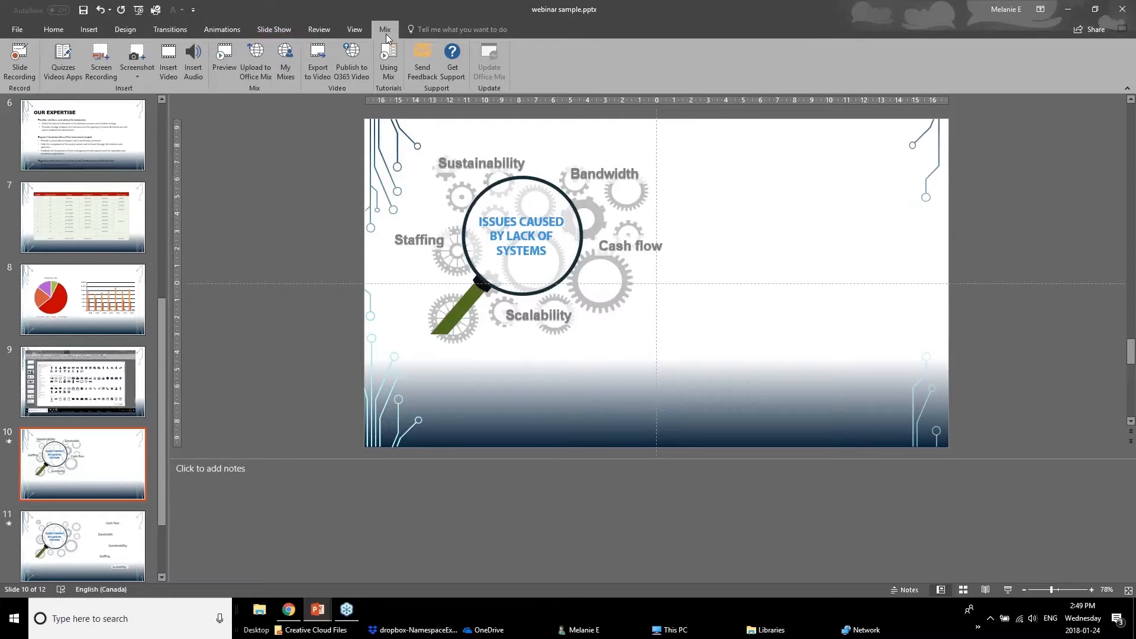
# Open the Mix slide recorder and the Lab Office Add-ins list to review them, closing each.
pyautogui.click(22, 69)
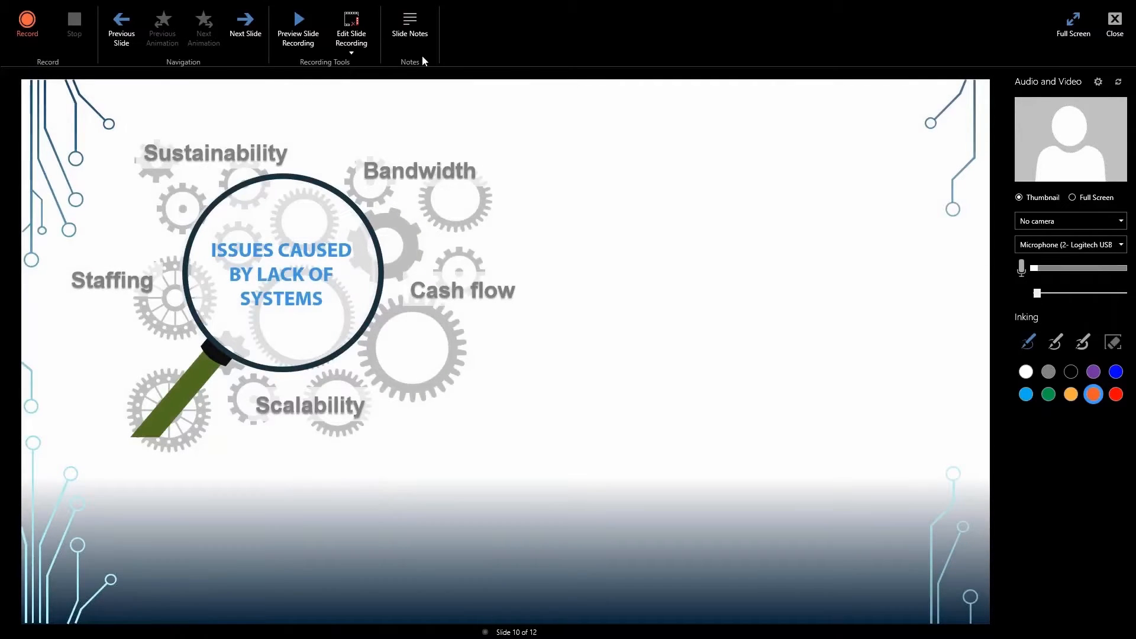
pyautogui.click(416, 43)
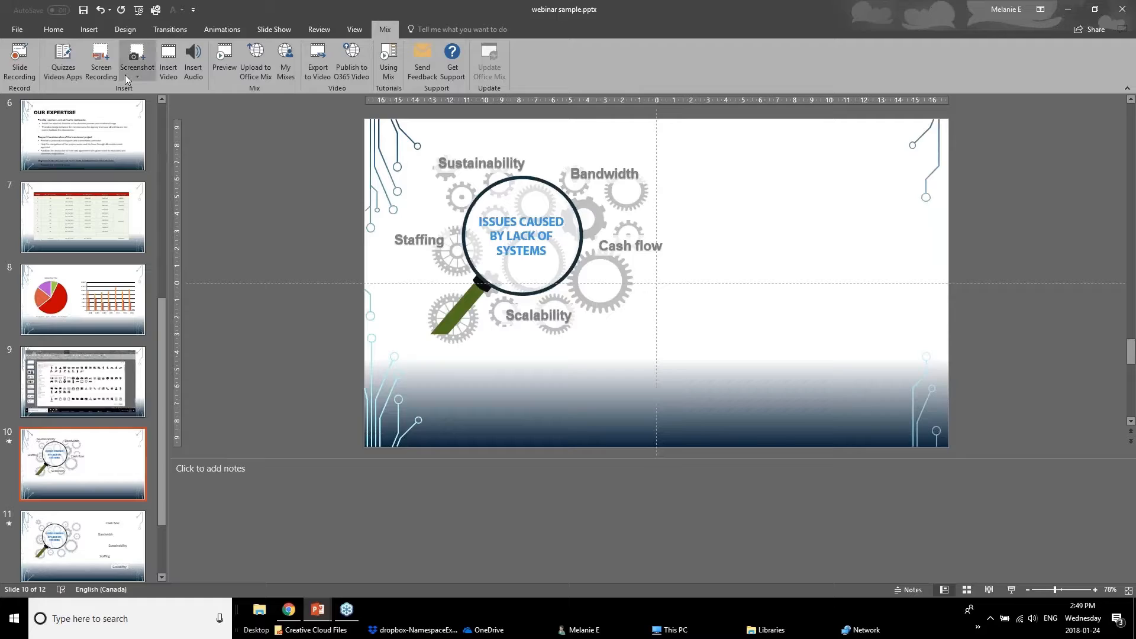
pyautogui.click(64, 73)
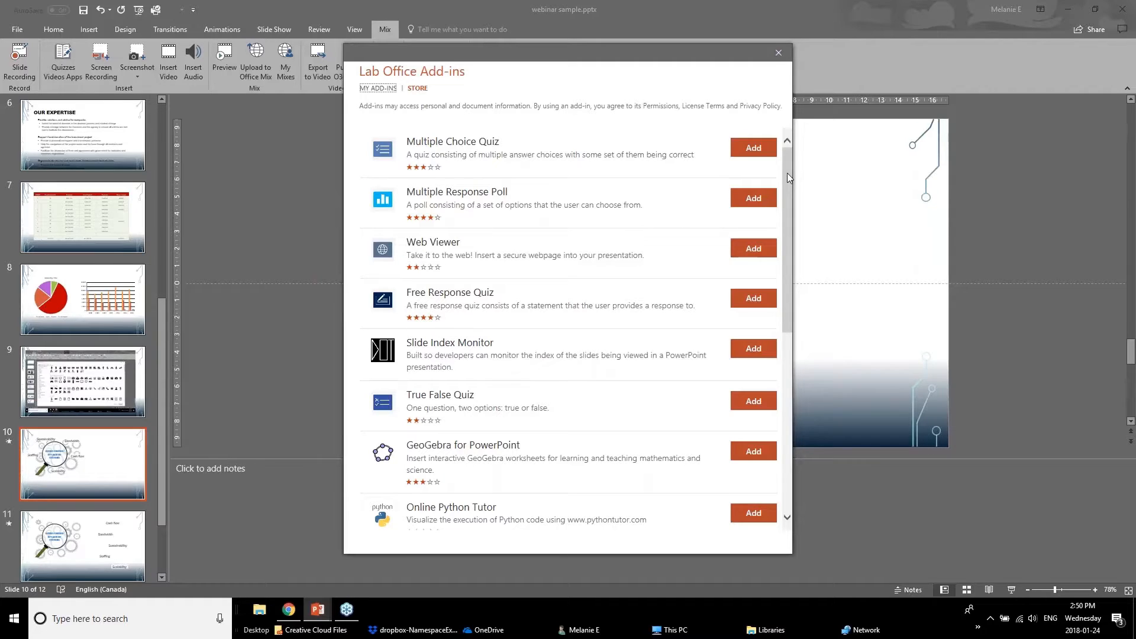
pyautogui.click(783, 51)
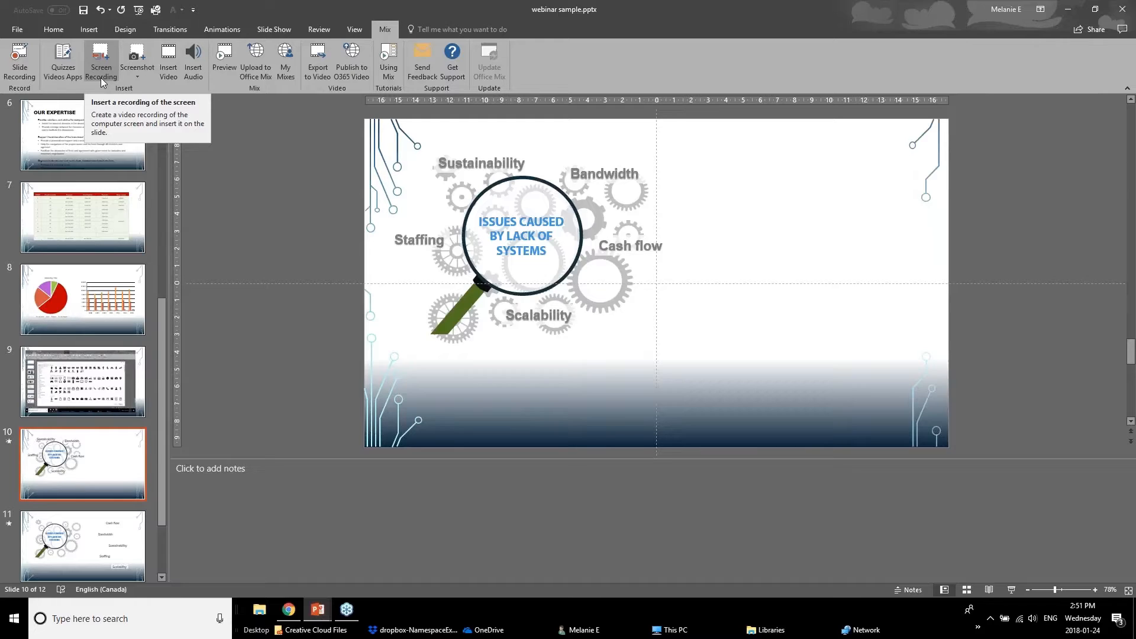
# Insert a screen clipping of the other deck's New MIX Extension slide and resize it to about 15.3 cm high.
pyautogui.click(150, 65)
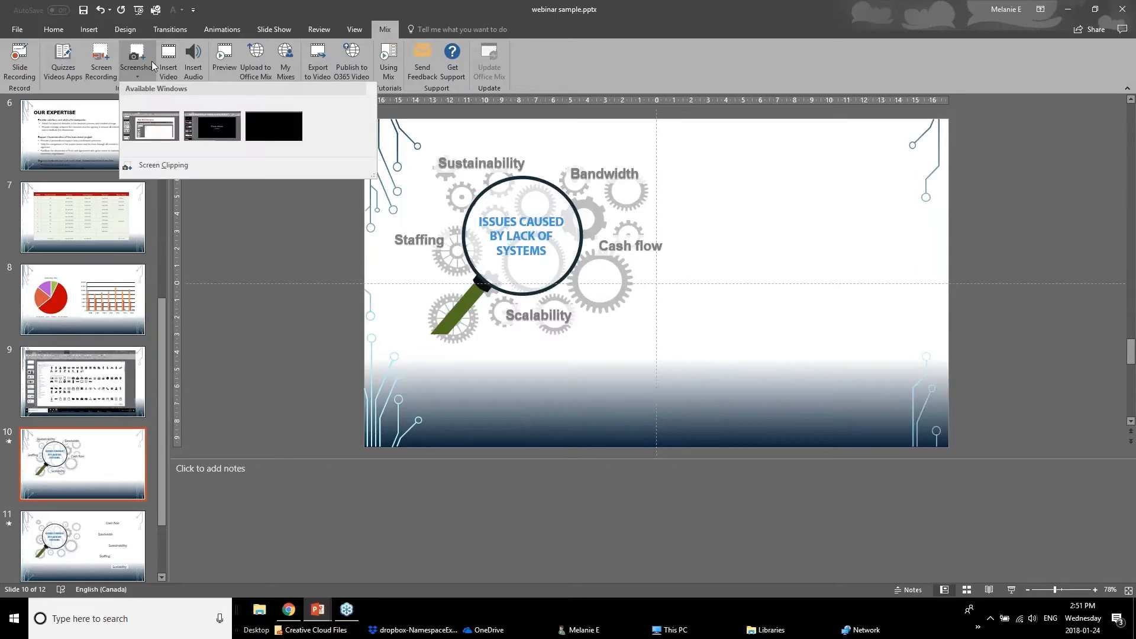
pyautogui.click(169, 165)
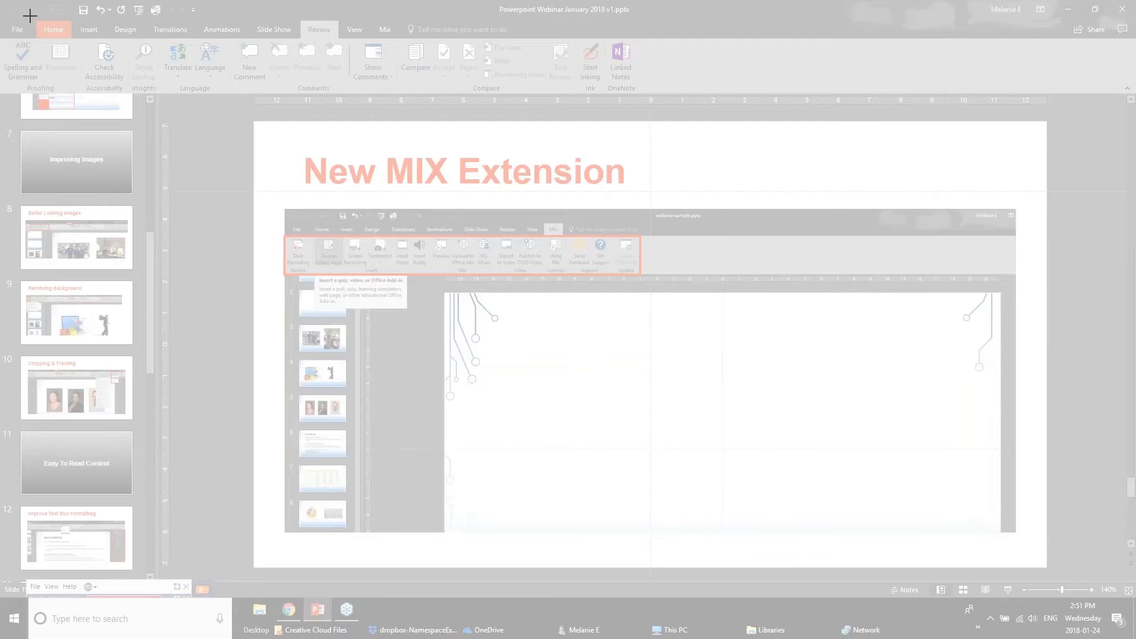
pyautogui.moveTo(29, 15); pyautogui.dragTo(1070, 579)
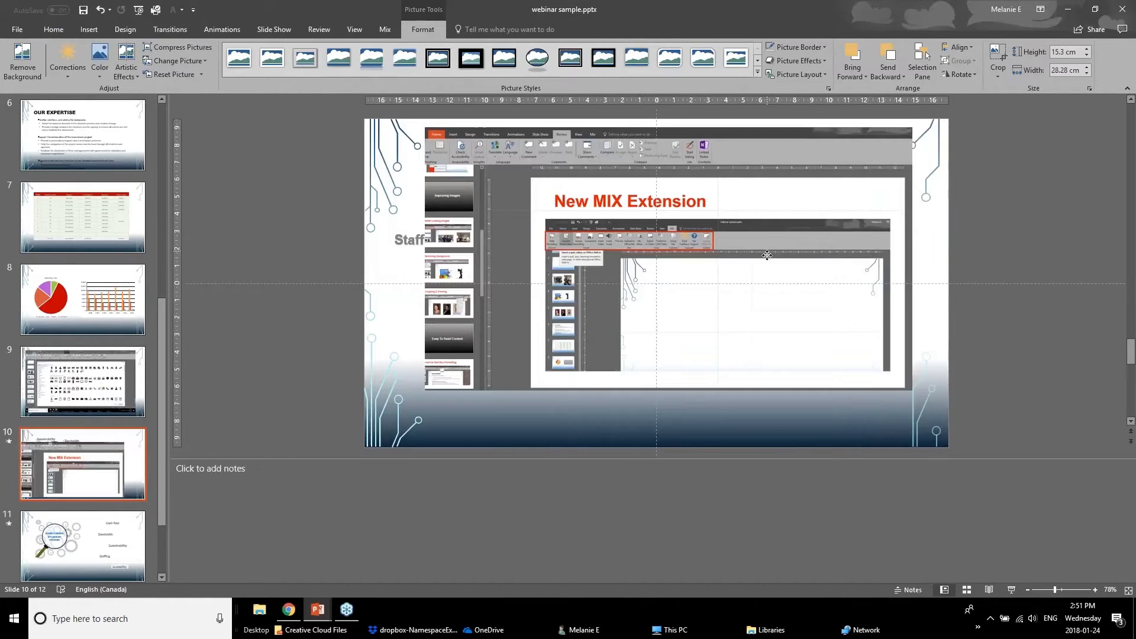
pyautogui.moveTo(766, 252); pyautogui.dragTo(761, 270)
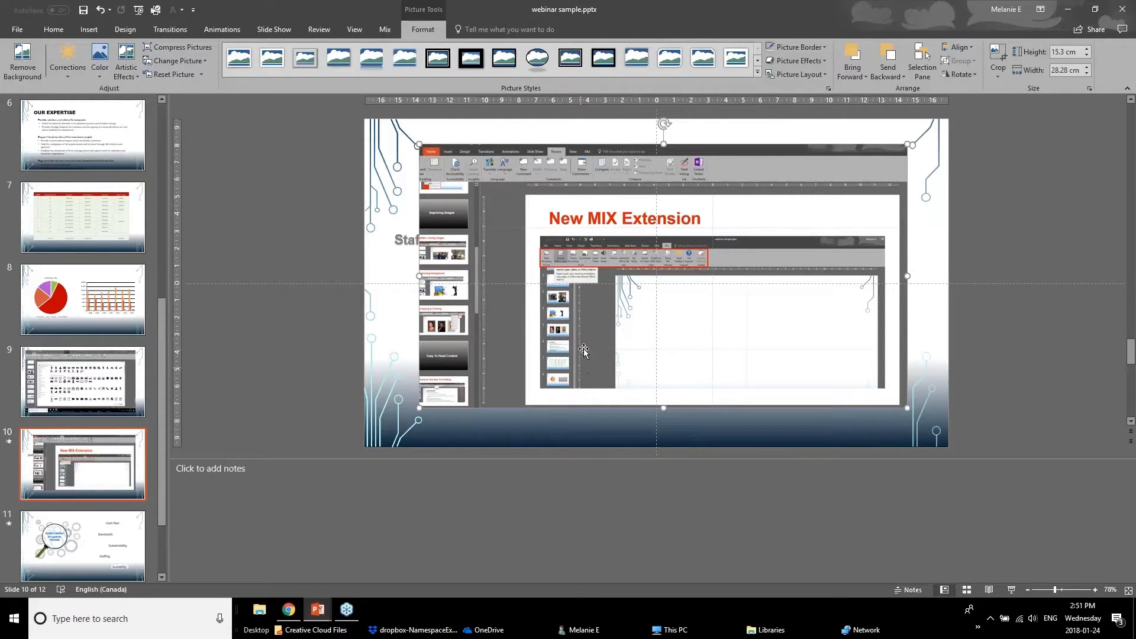
# Switch to the Powerpoint Webinar January 2018 v1 deck and open the Zoom Feature slide.
pyautogui.click(320, 615)
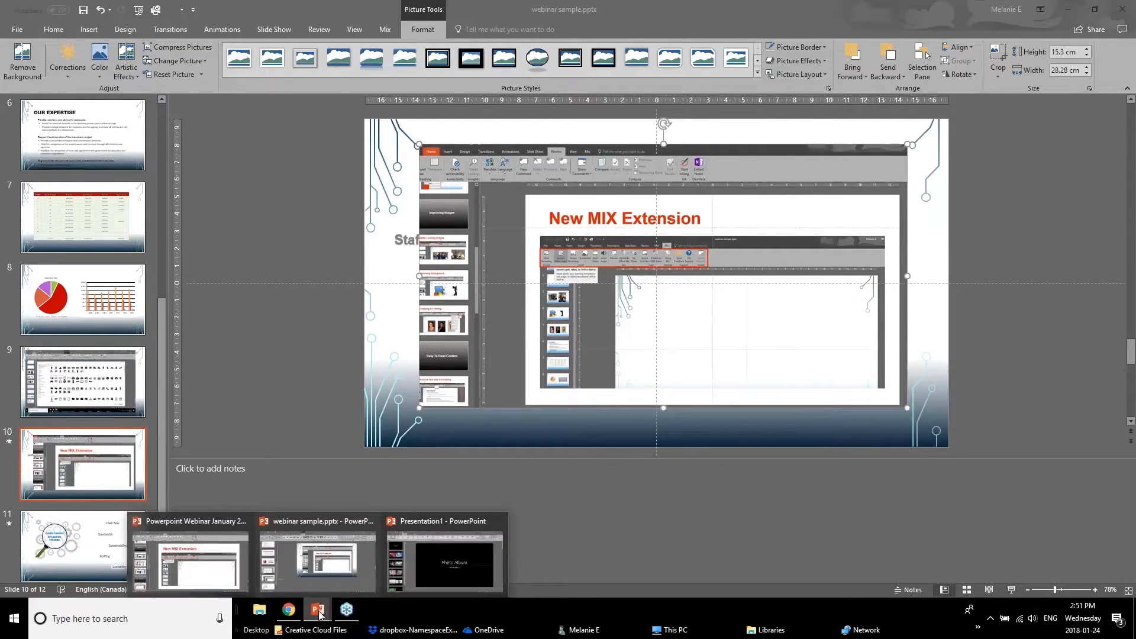
pyautogui.click(208, 555)
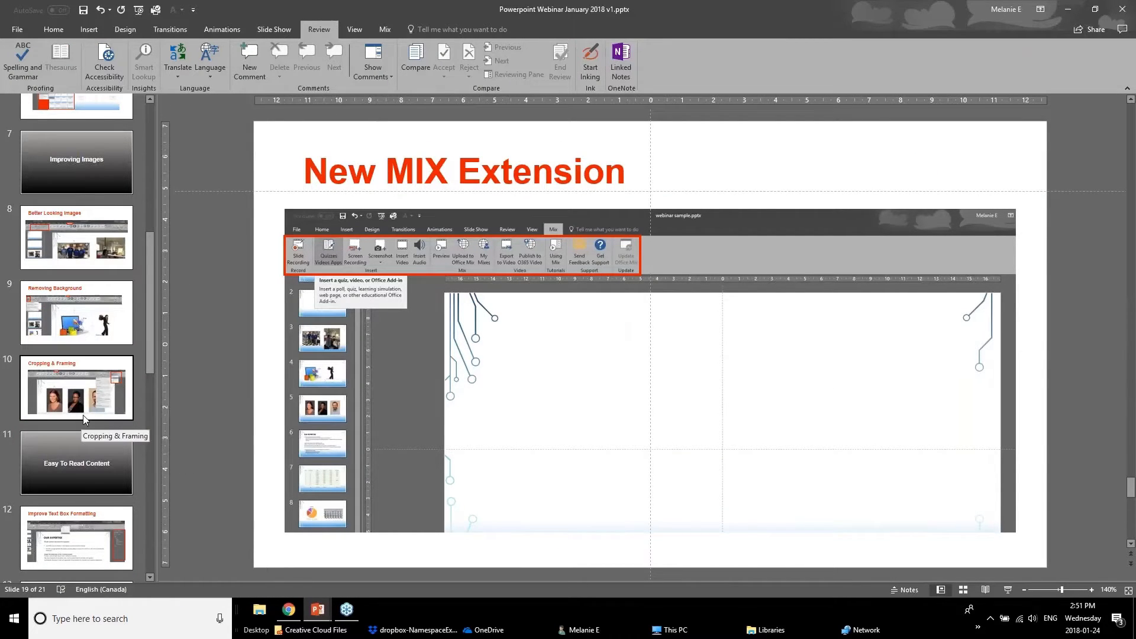
pyautogui.scroll(-5, 83, 416)
pyautogui.click(82, 459)
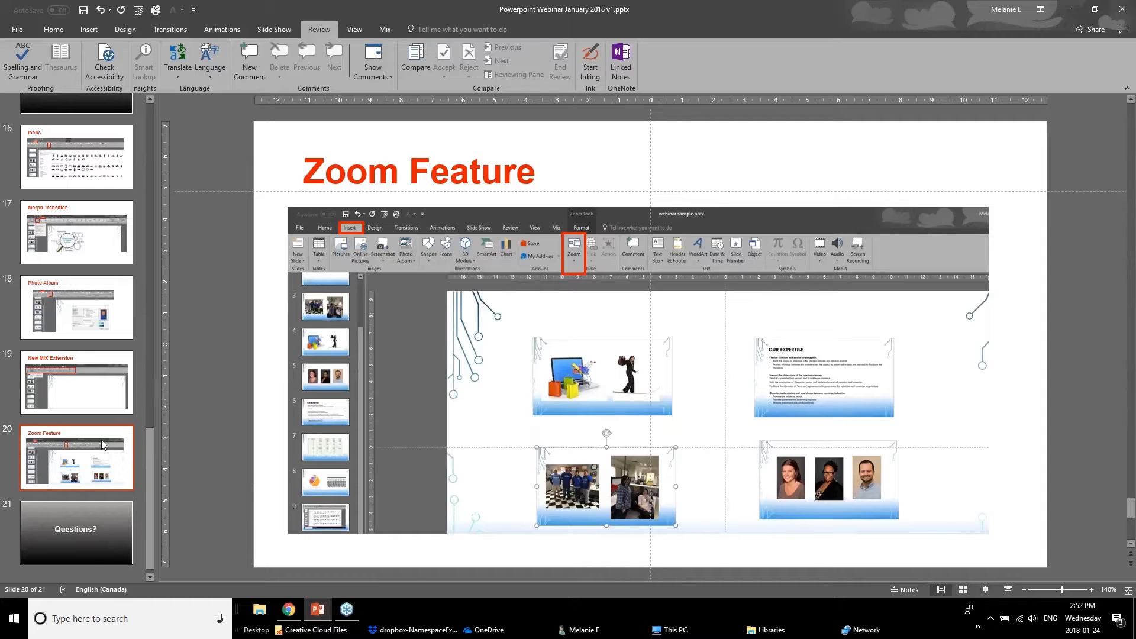
# Switch back to the webinar sample deck and select slide 2.
pyautogui.click(318, 610)
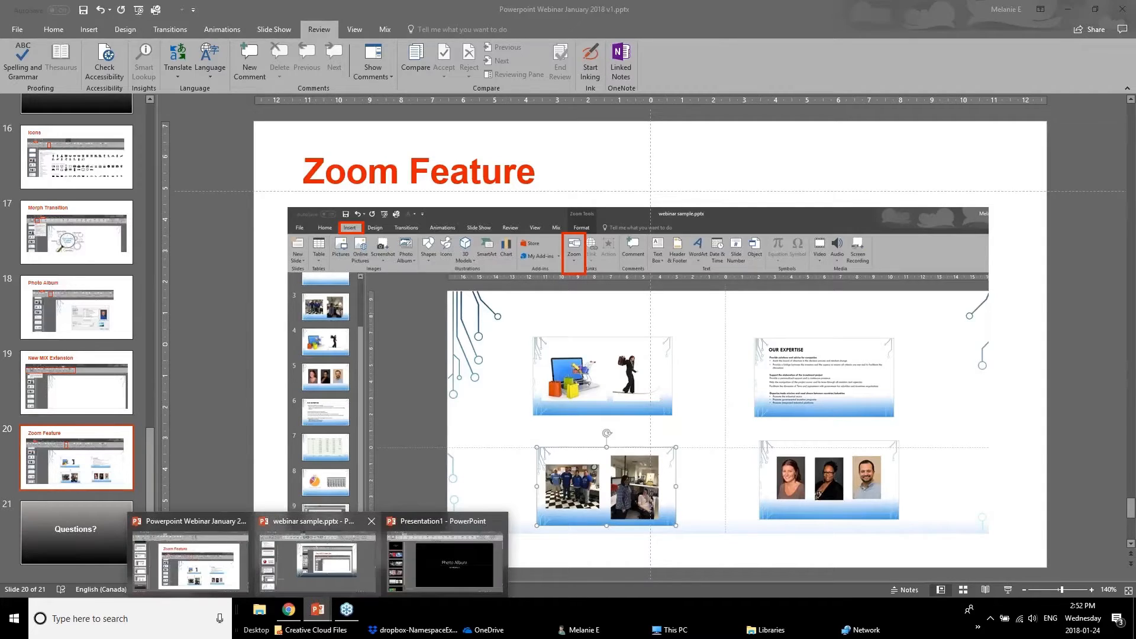
pyautogui.click(223, 572)
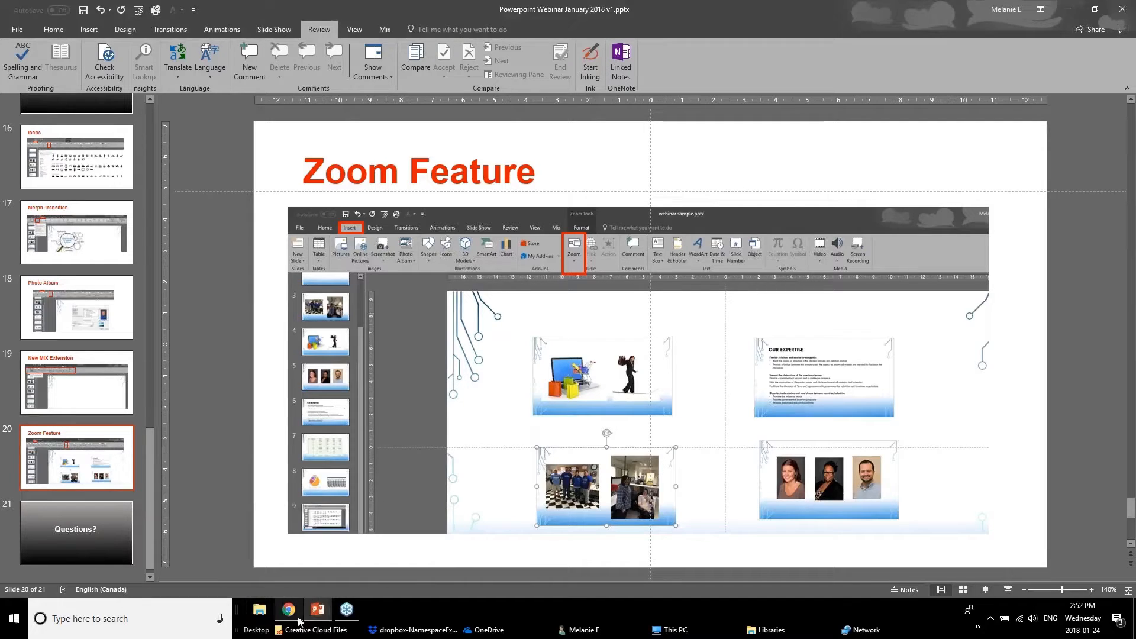
pyautogui.click(318, 612)
pyautogui.click(319, 562)
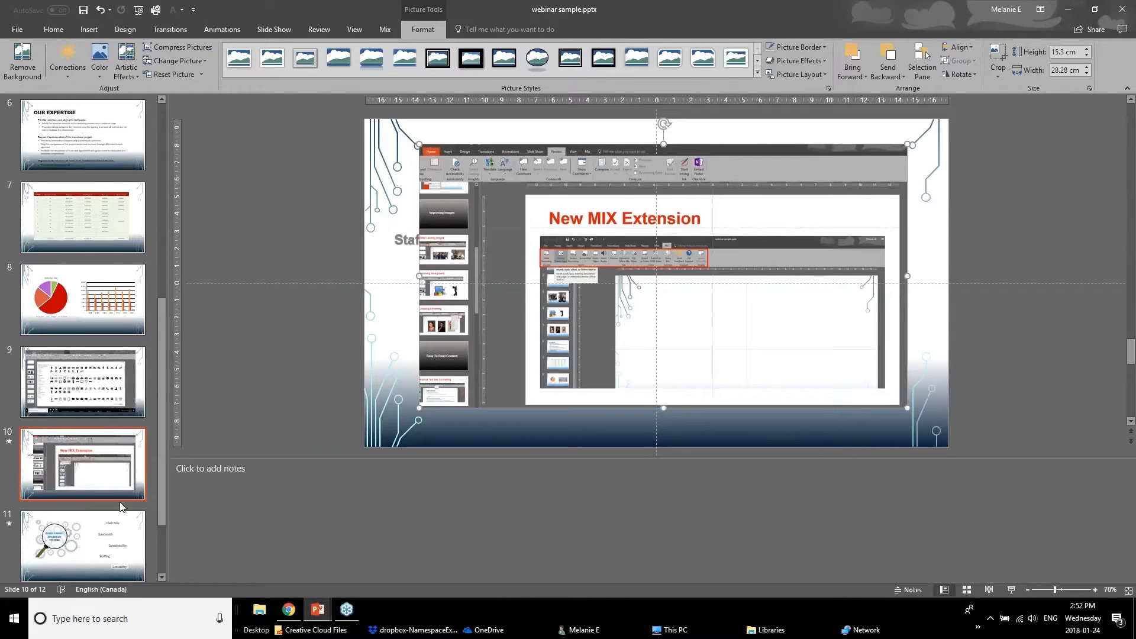
pyautogui.scroll(-3, 120, 507)
pyautogui.click(112, 520)
pyautogui.scroll(10, 113, 430)
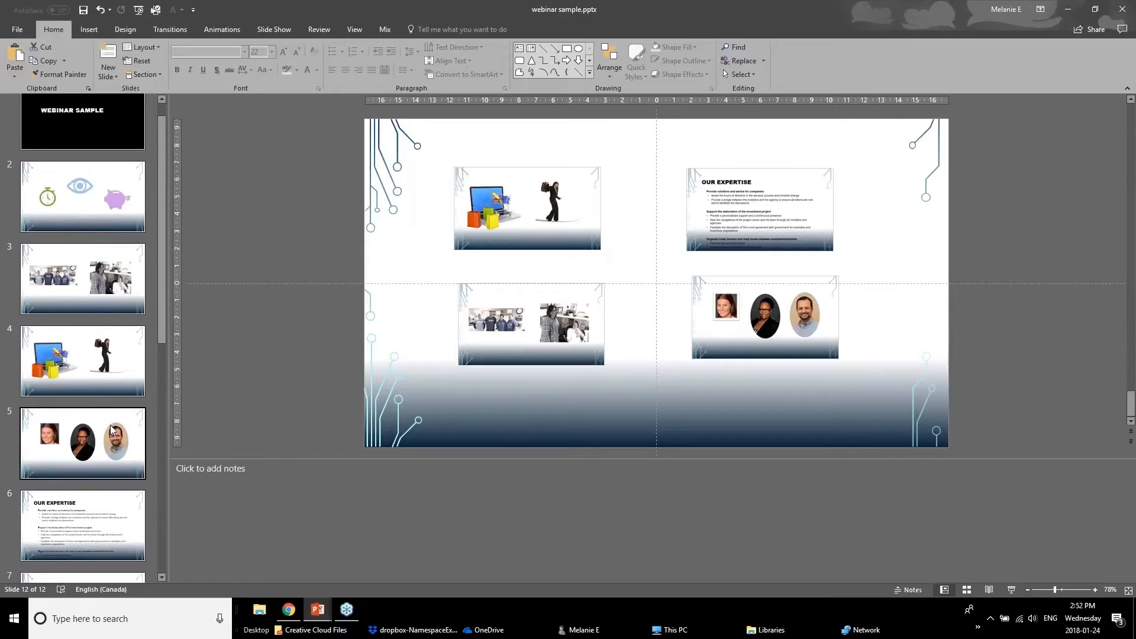
pyautogui.click(75, 213)
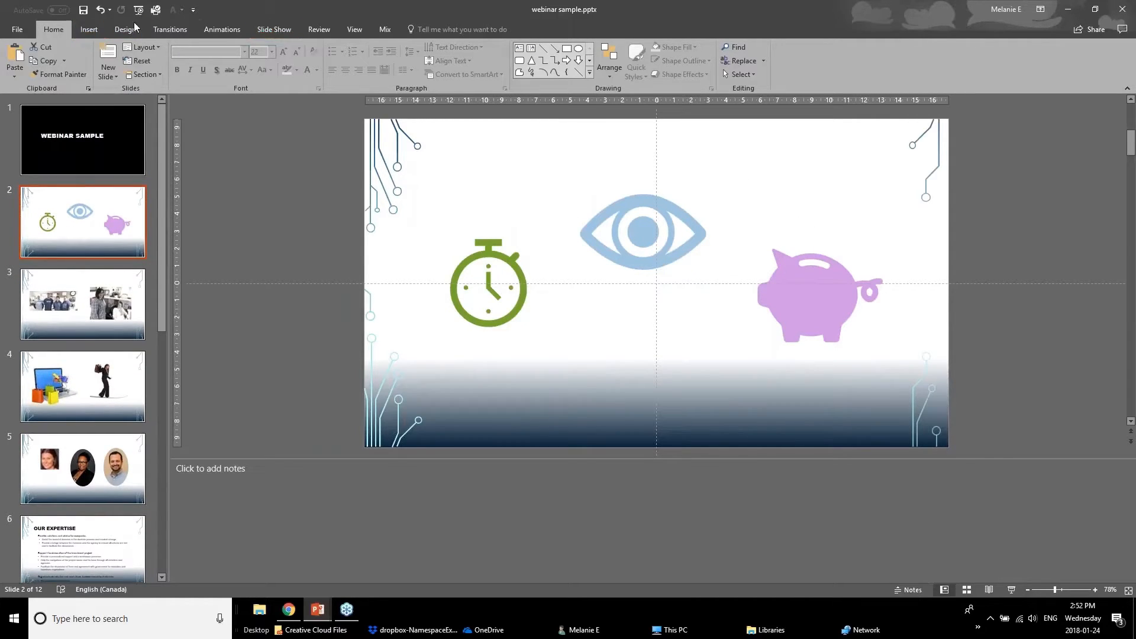
# Start a Summary Zoom and tick slides 2, 3, 4, 5 and 6 as section beginnings.
pyautogui.click(89, 29)
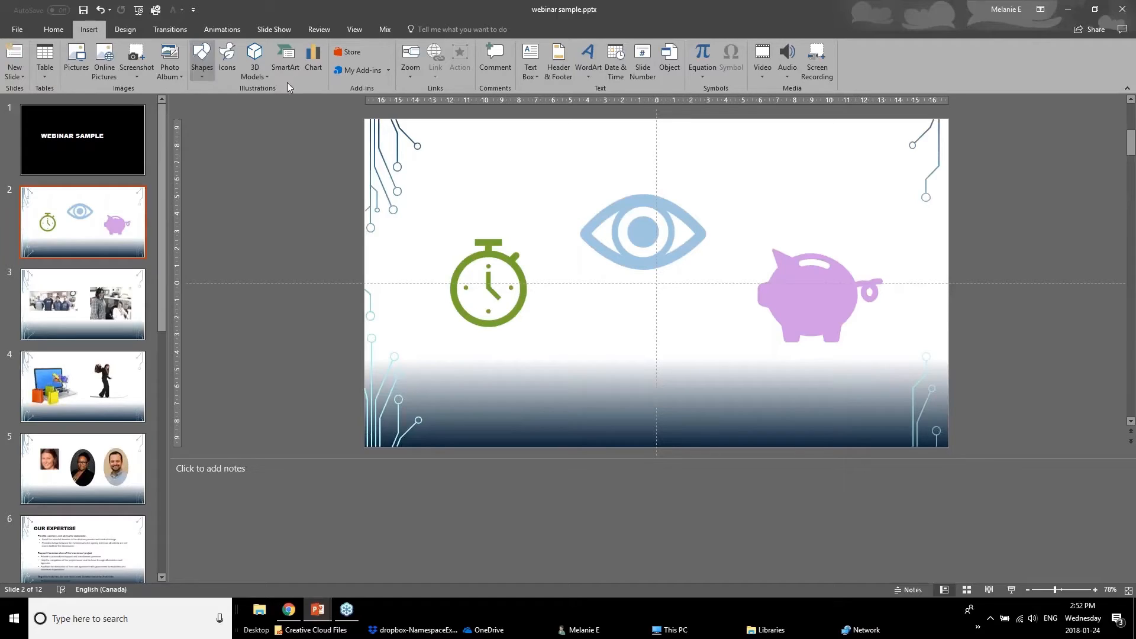
pyautogui.click(415, 75)
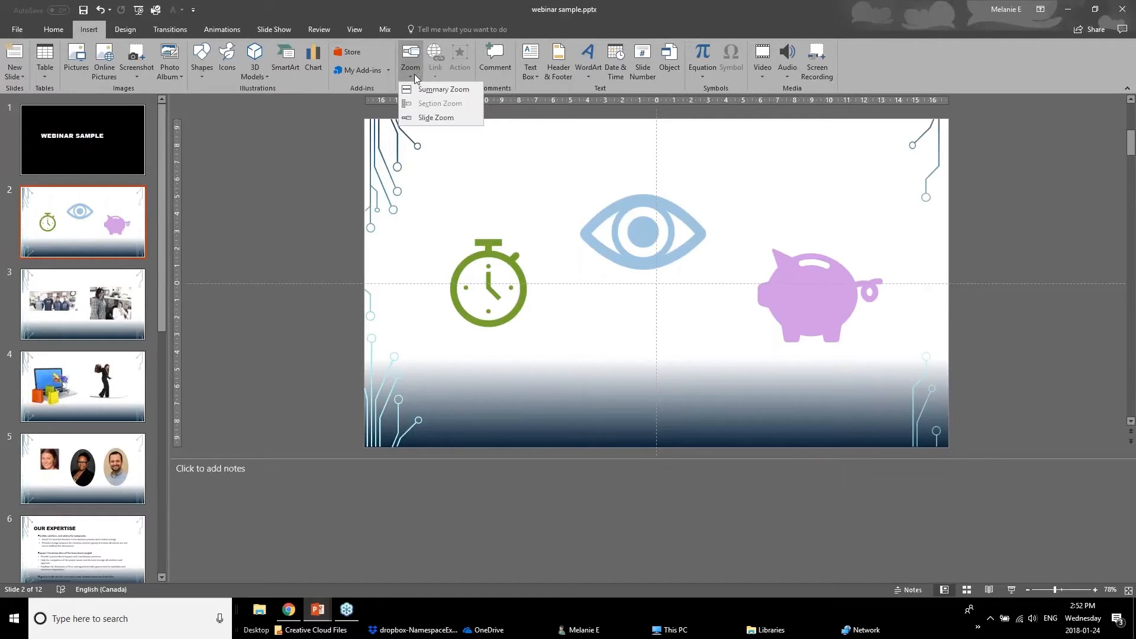
pyautogui.click(458, 92)
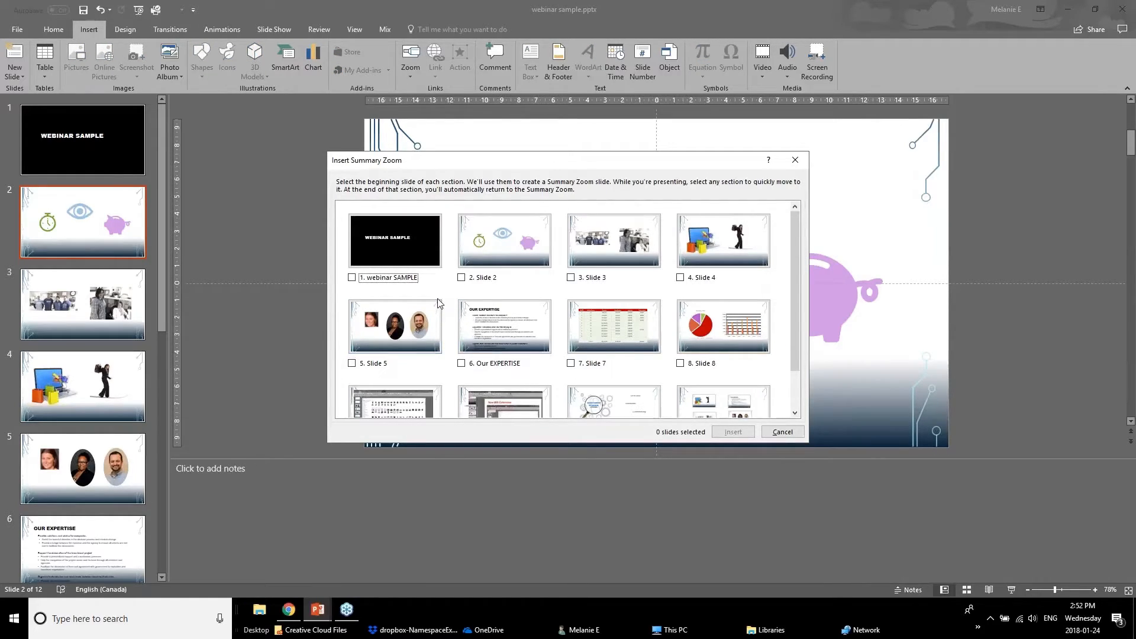
pyautogui.click(462, 278)
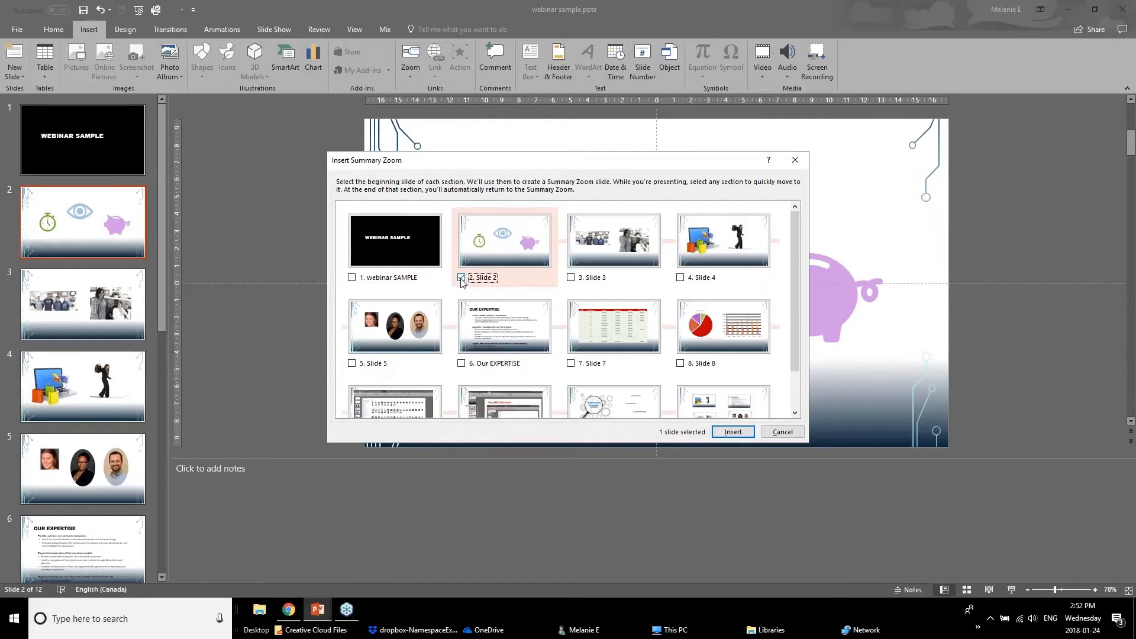
pyautogui.click(571, 278)
pyautogui.click(681, 278)
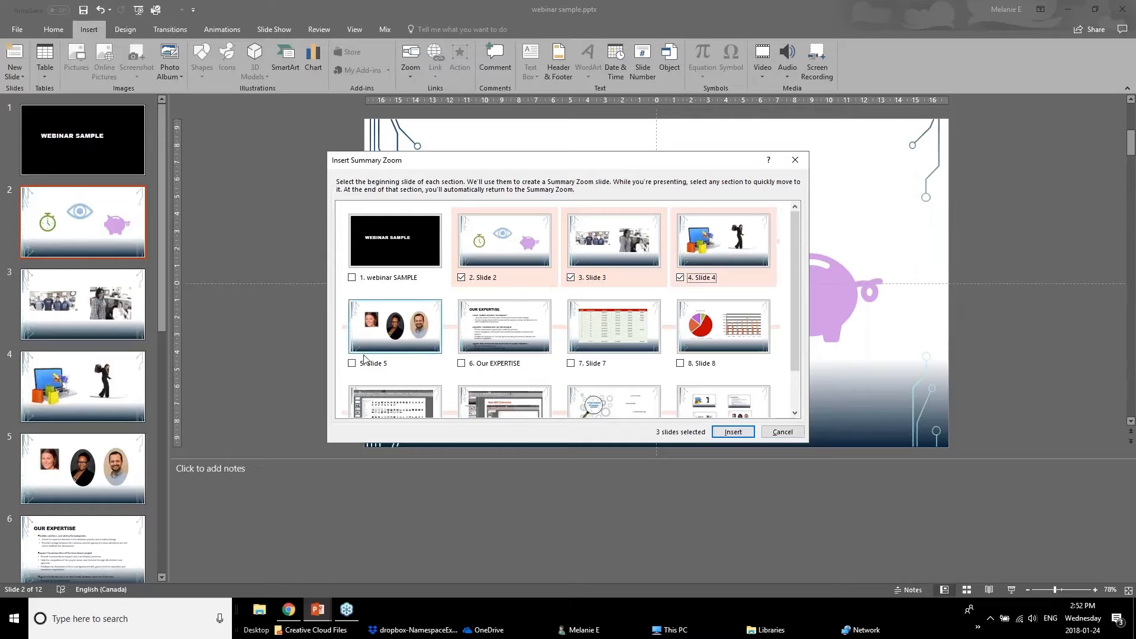
pyautogui.click(352, 363)
pyautogui.click(462, 364)
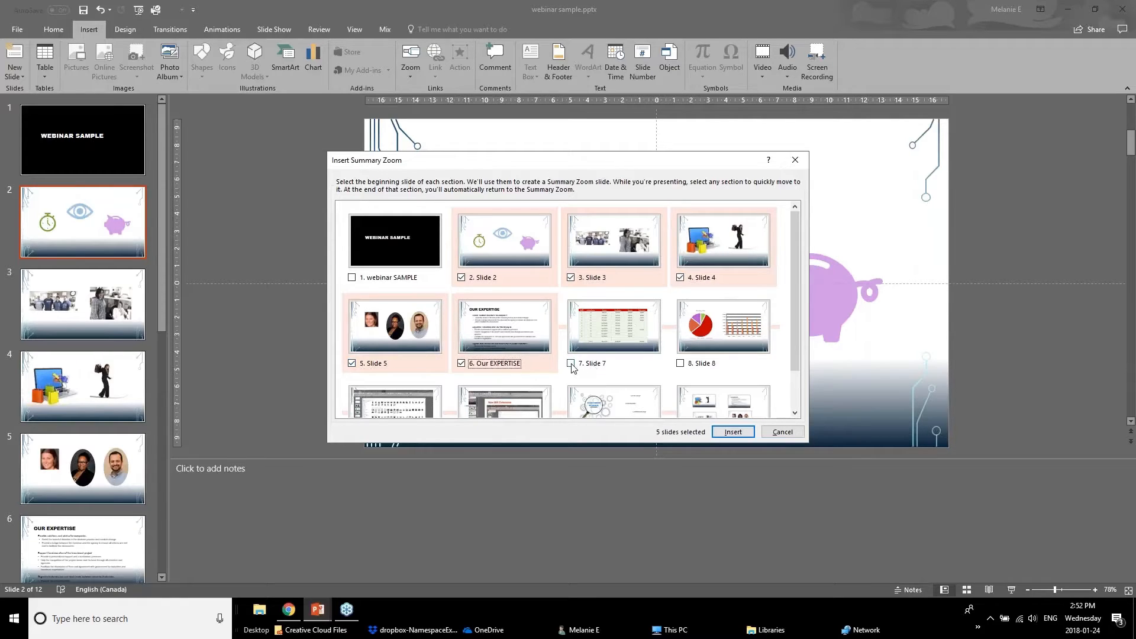